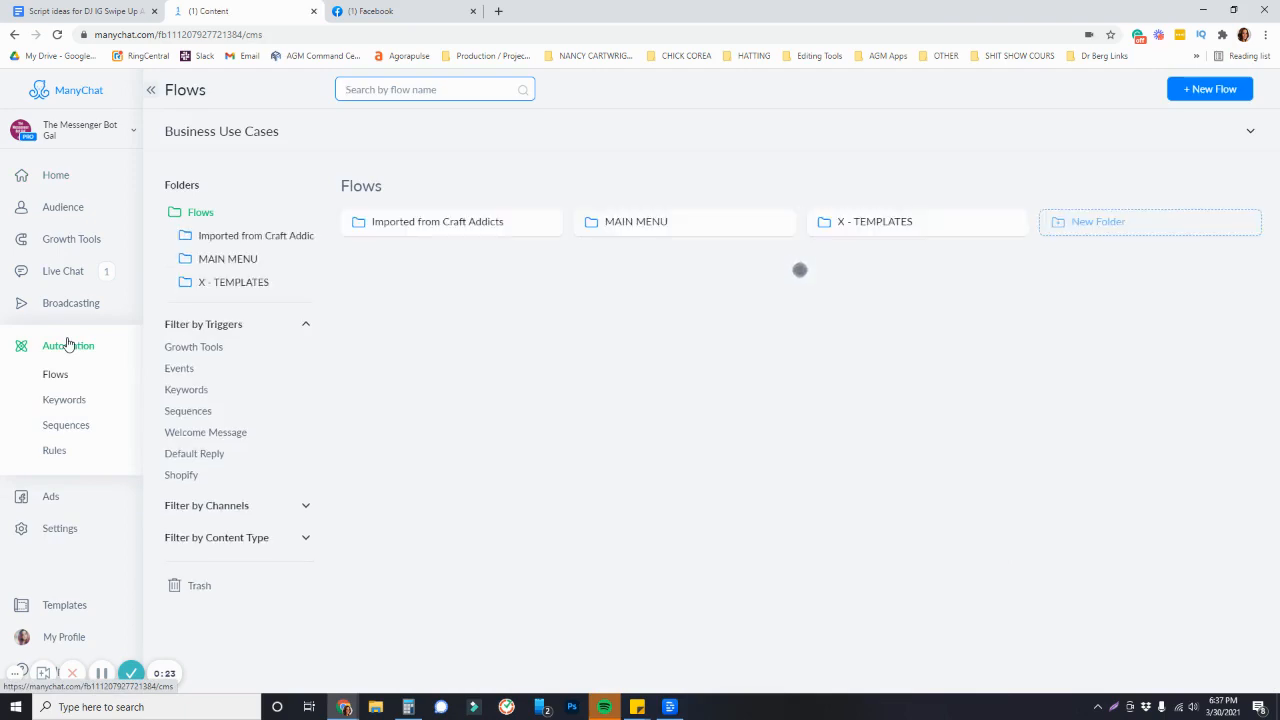
# Open the Welcome Message flow and examine its steps and branches across the canvas
pyautogui.click(197, 436)
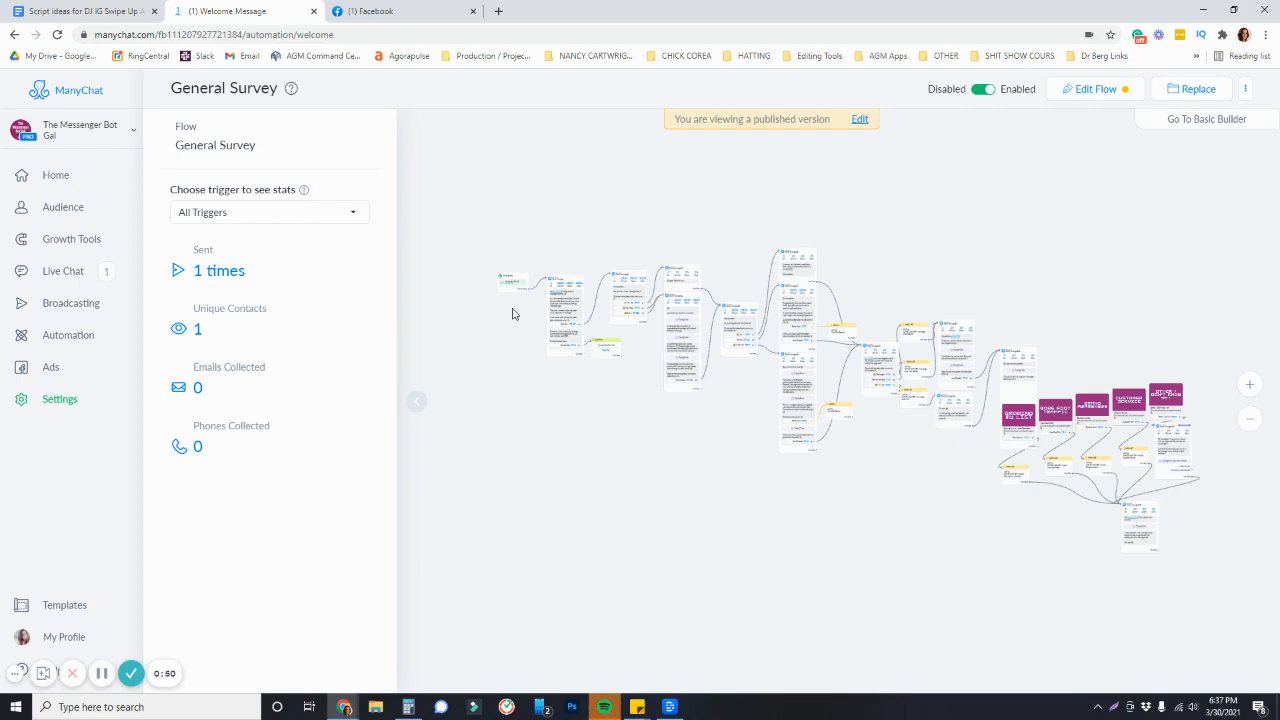
pyautogui.scroll(5, 514, 314)
pyautogui.scroll(5, 581, 534)
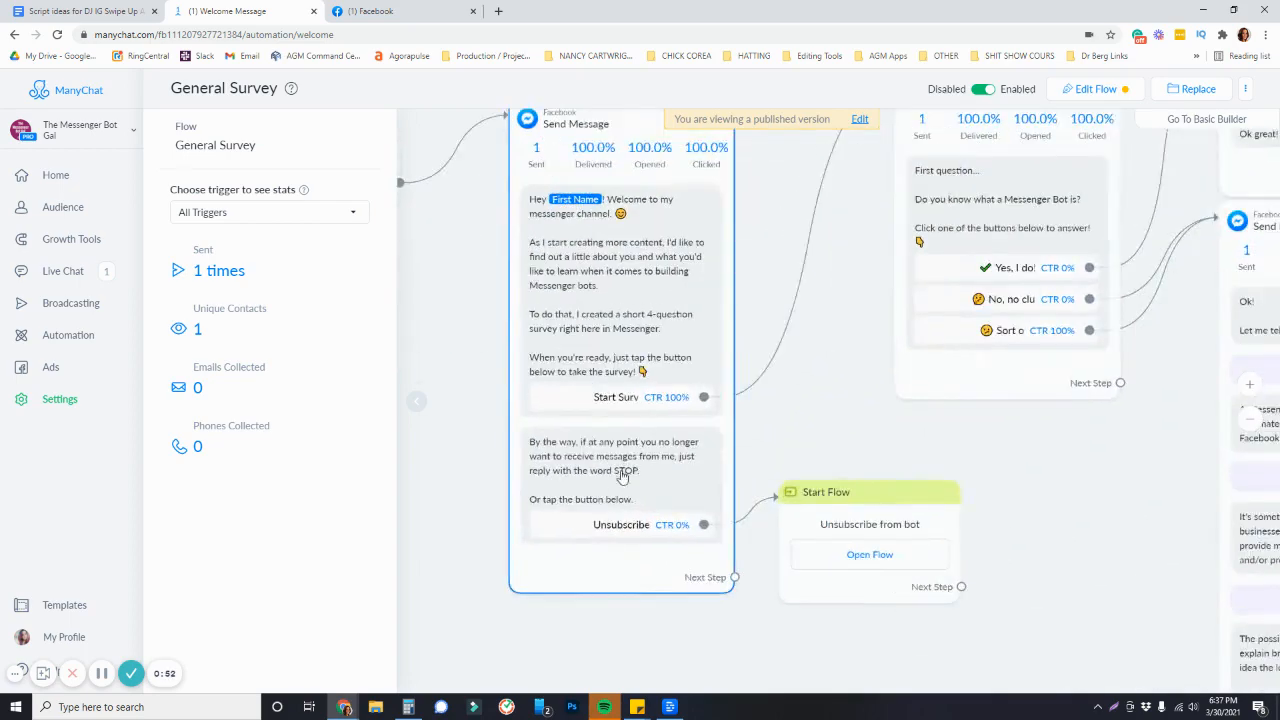
pyautogui.moveTo(791, 454); pyautogui.dragTo(765, 542)
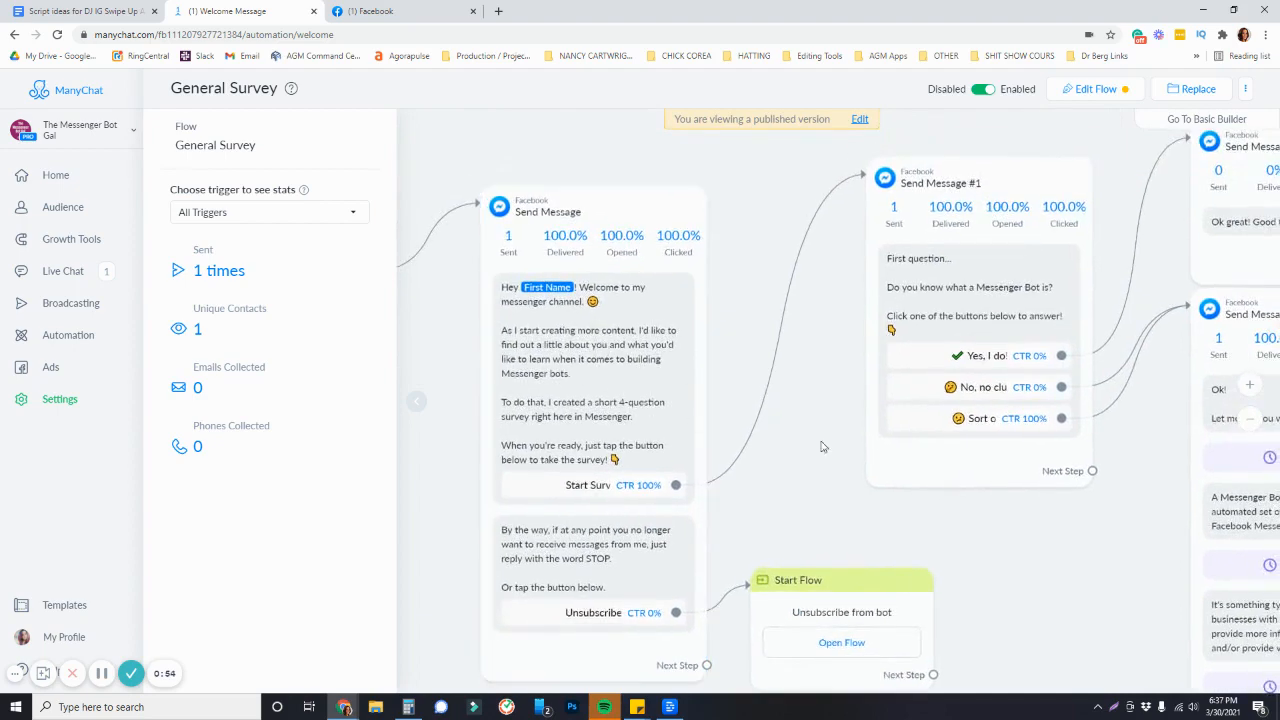
pyautogui.moveTo(1092, 508); pyautogui.dragTo(752, 502)
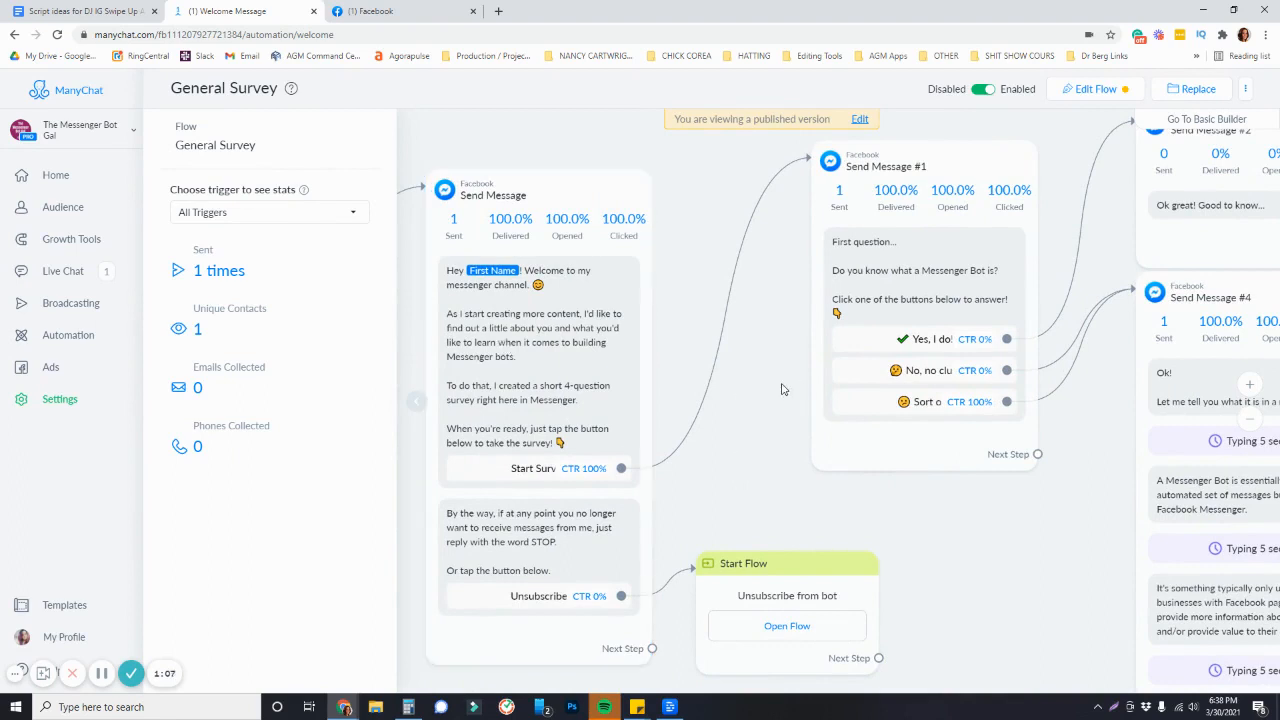
pyautogui.scroll(-5, 1029, 557)
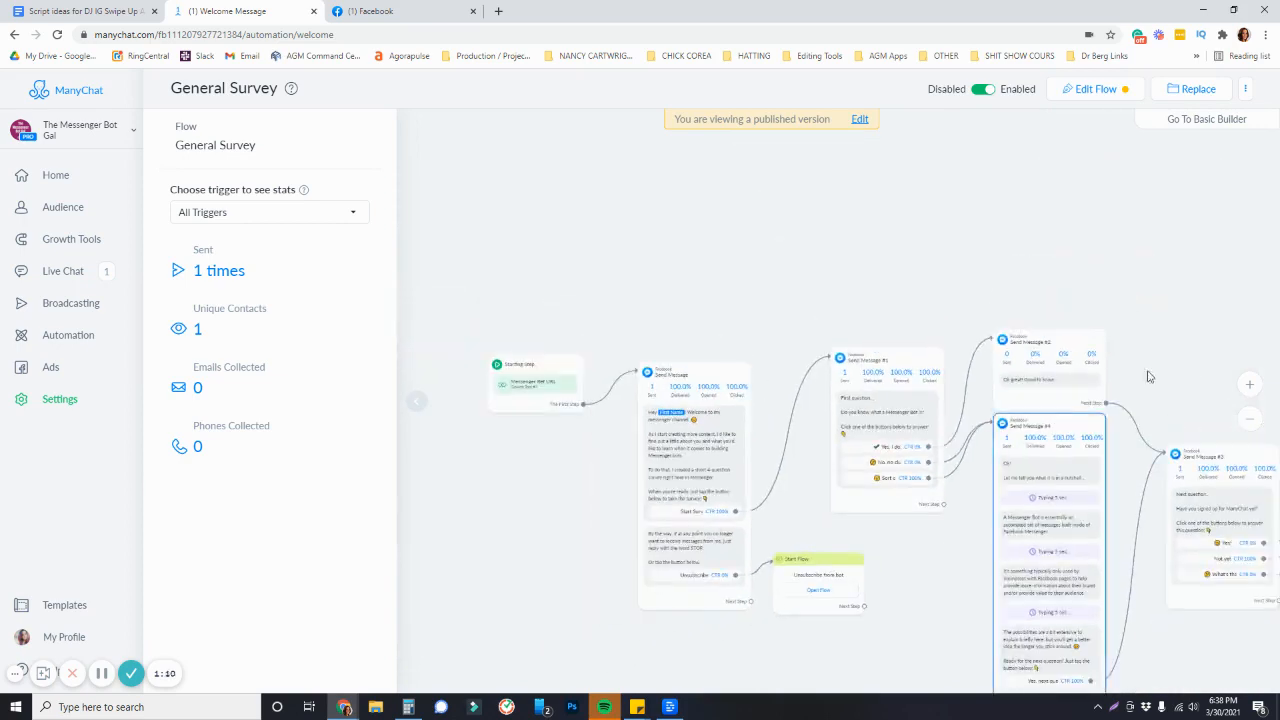
pyautogui.hscroll(10, 900, 270)
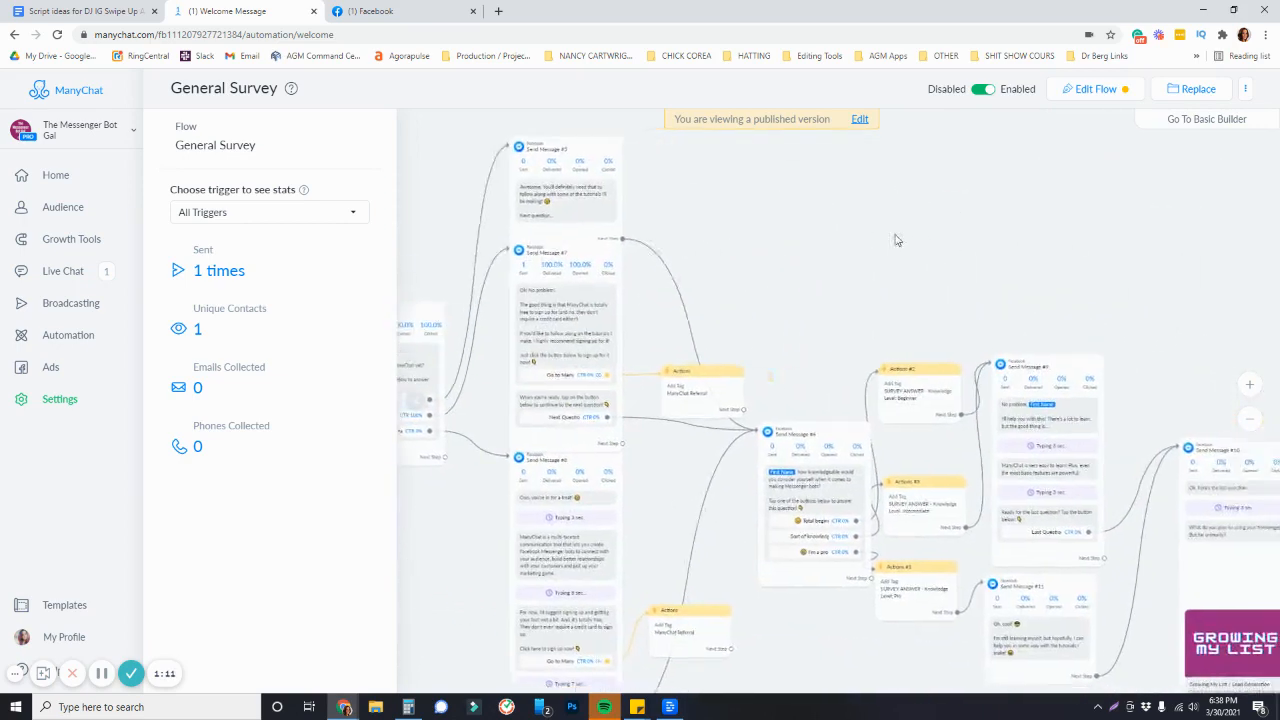
pyautogui.hscroll(8, 746, 161)
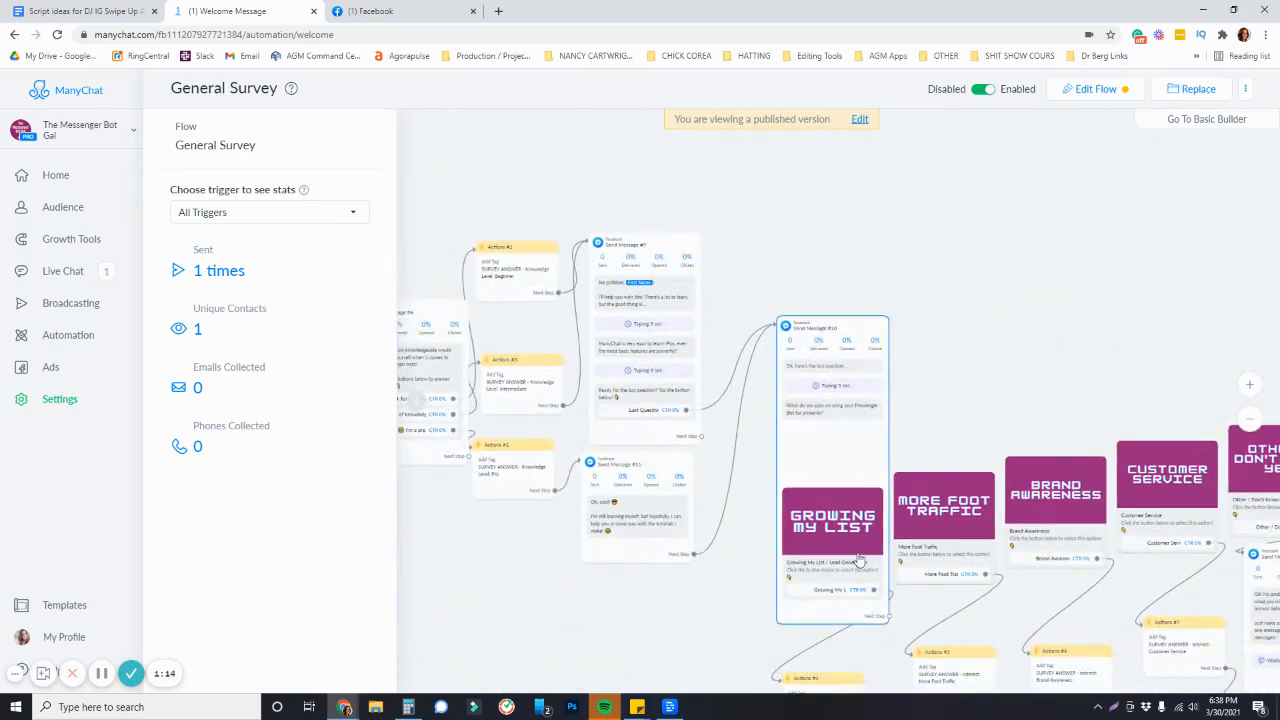
pyautogui.scroll(-5, 909, 314)
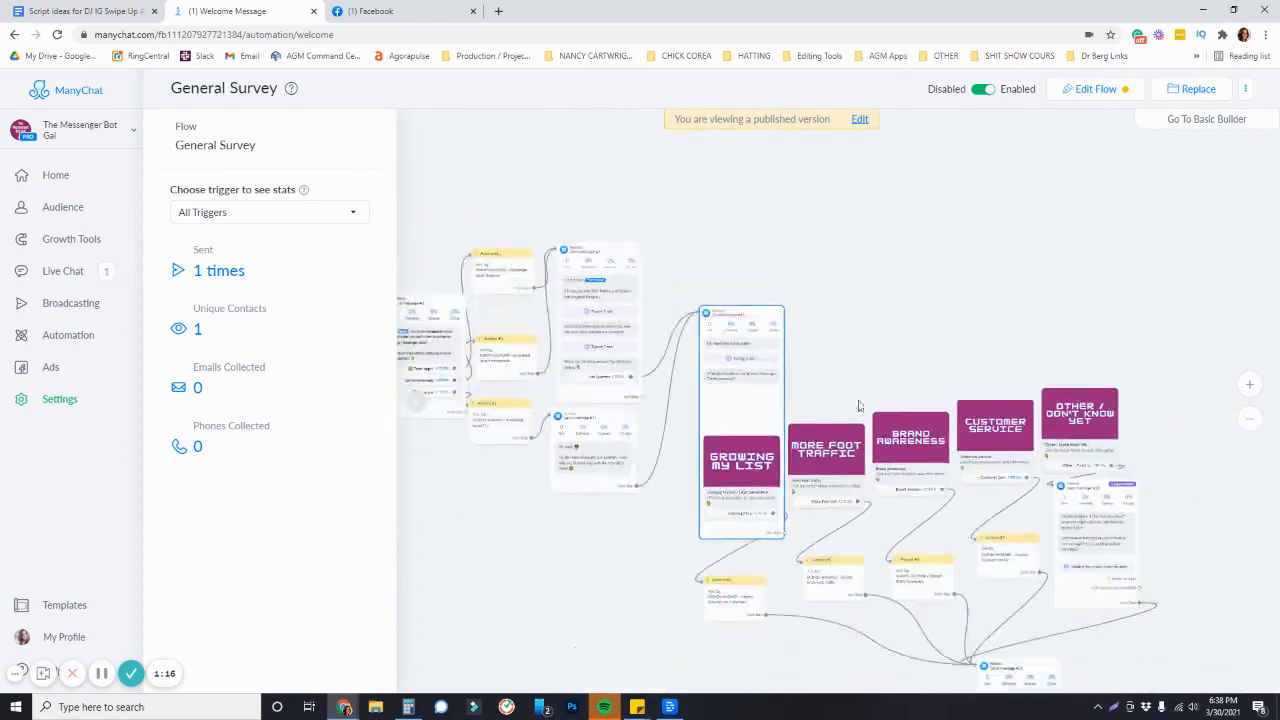
pyautogui.hscroll(-4, 985, 409)
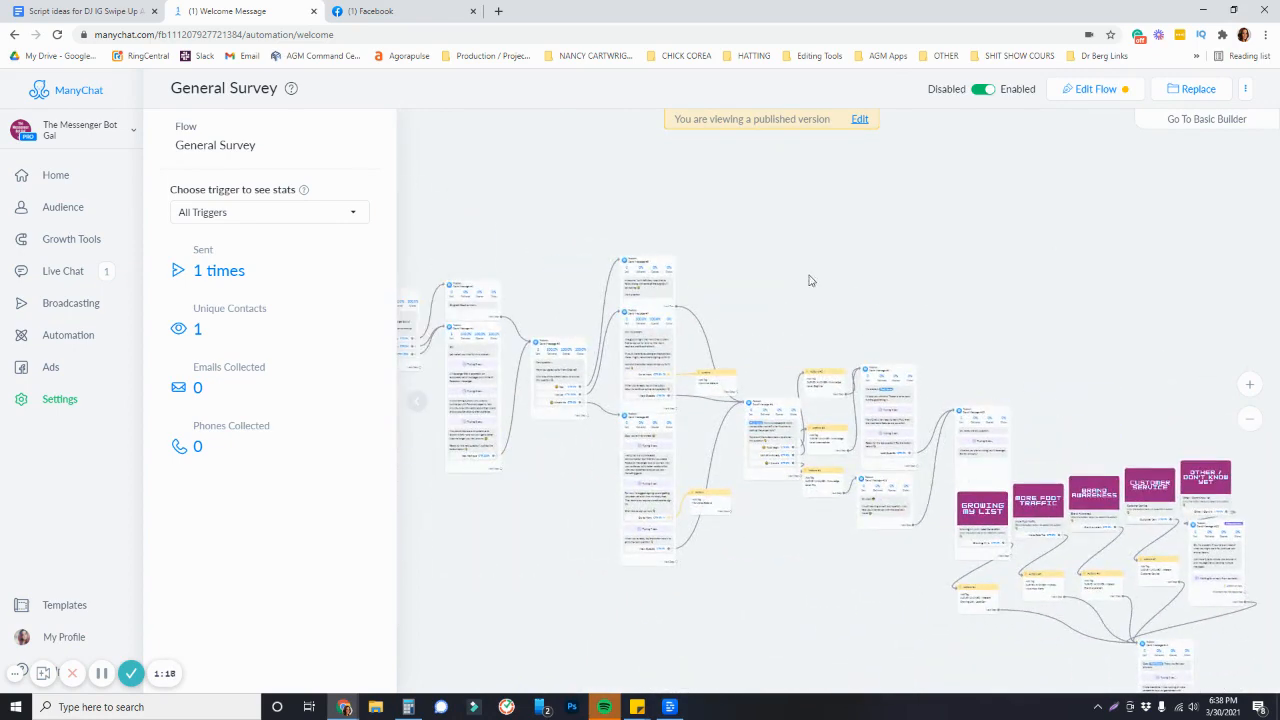
pyautogui.hscroll(-2, 882, 292)
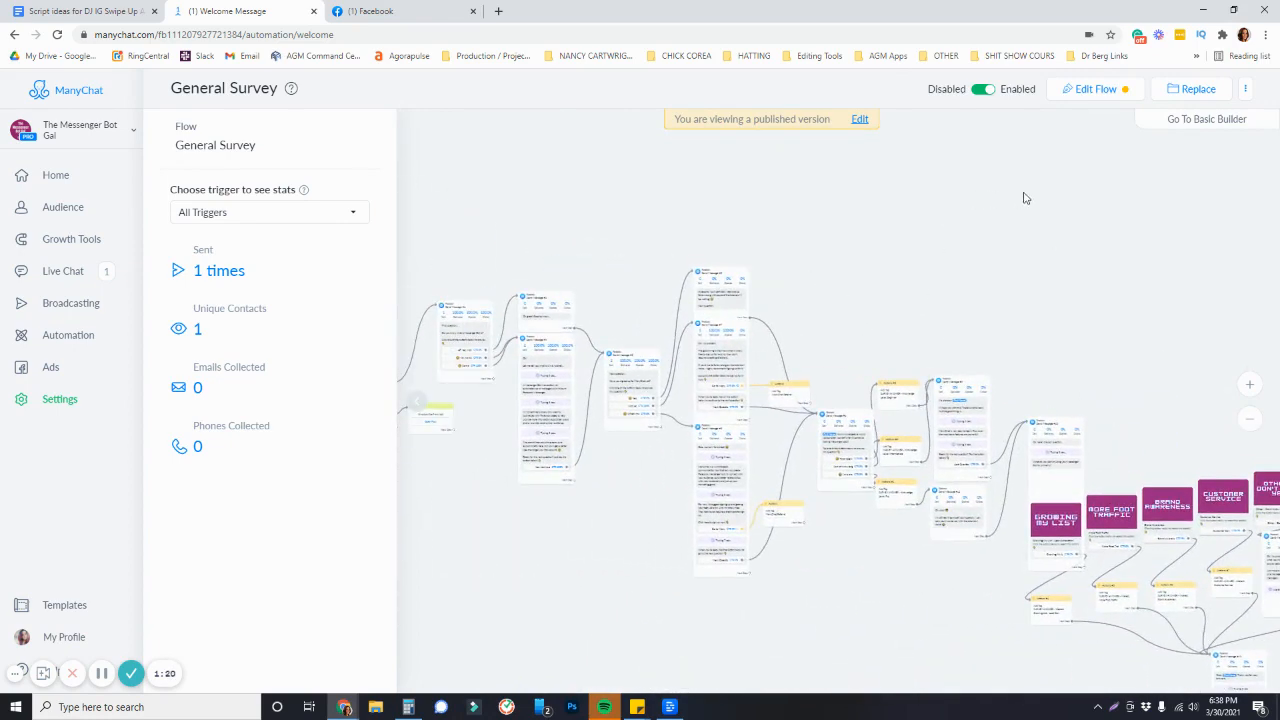
pyautogui.hscroll(-3, 746, 242)
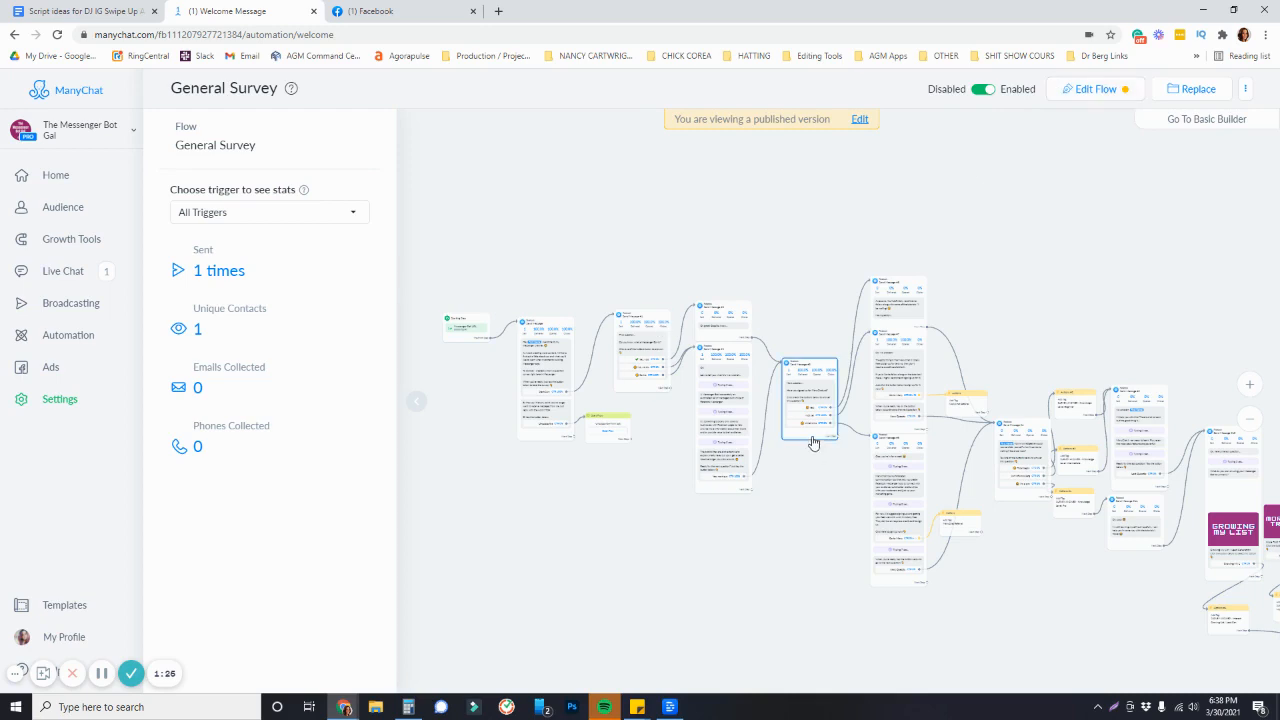
pyautogui.click(1206, 94)
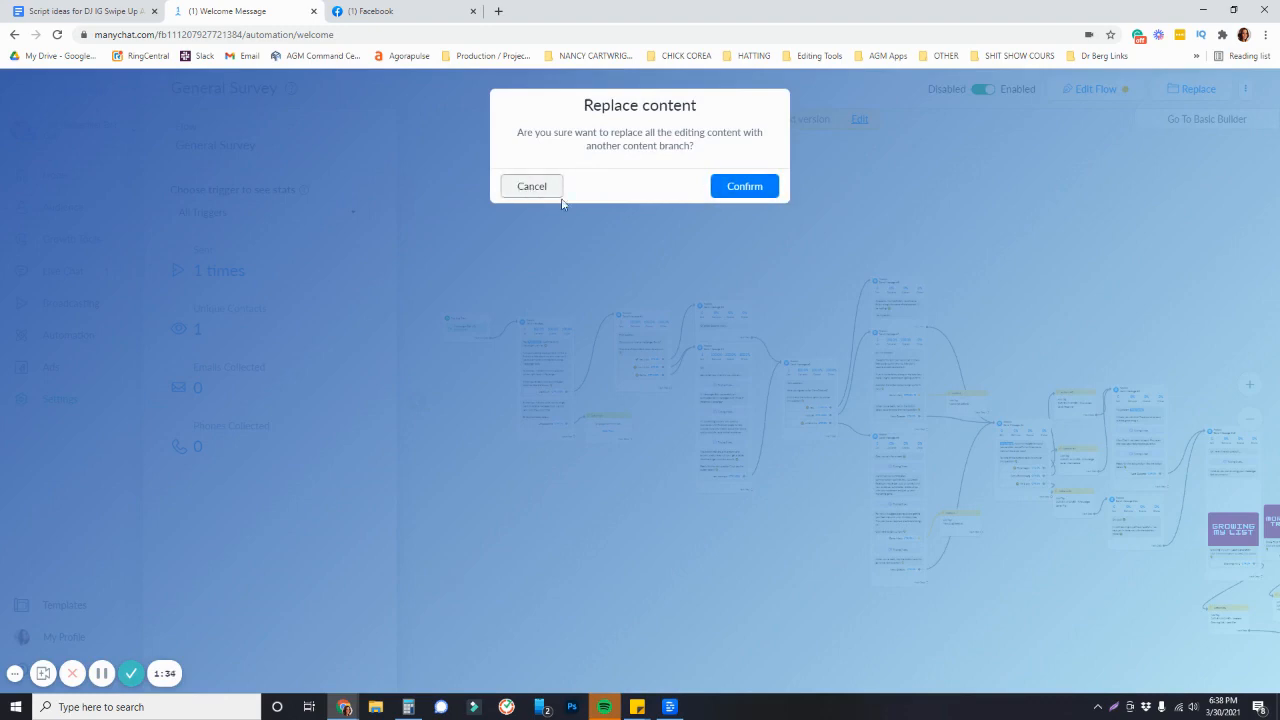
pyautogui.click(524, 194)
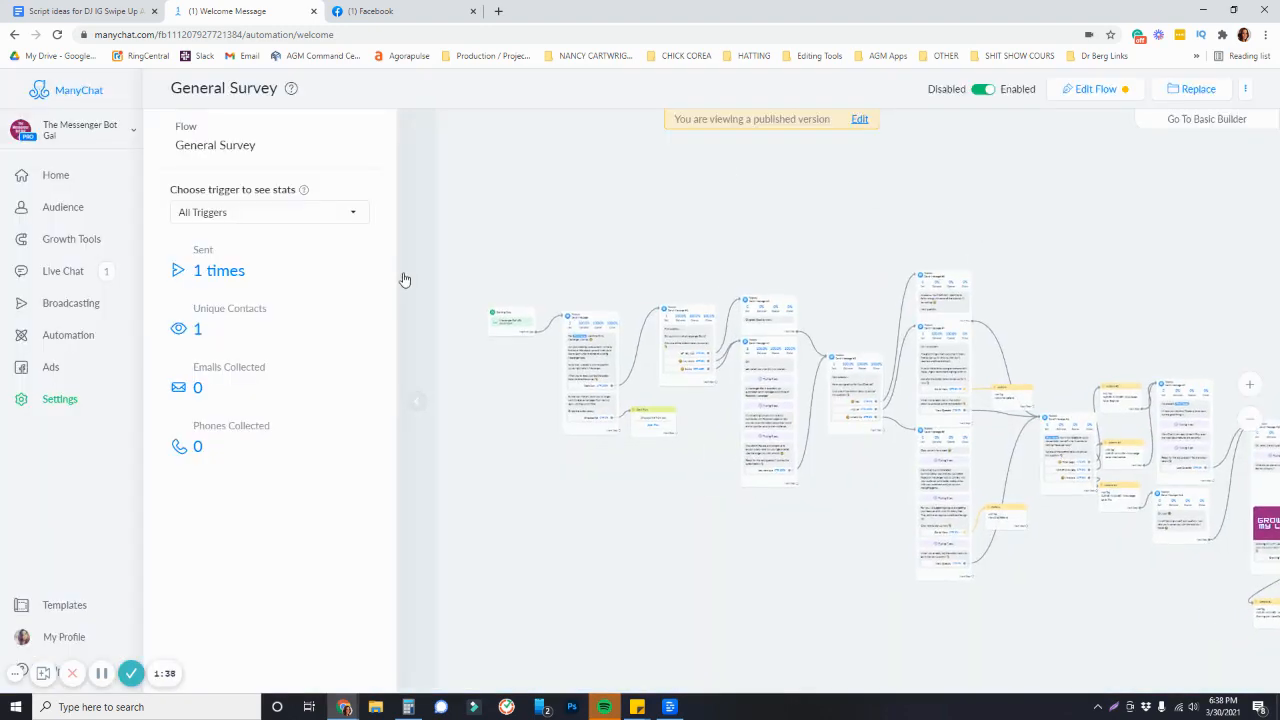
# Create a new empty flow named "Welcome Message Example" from the Automation flows list
pyautogui.click(74, 339)
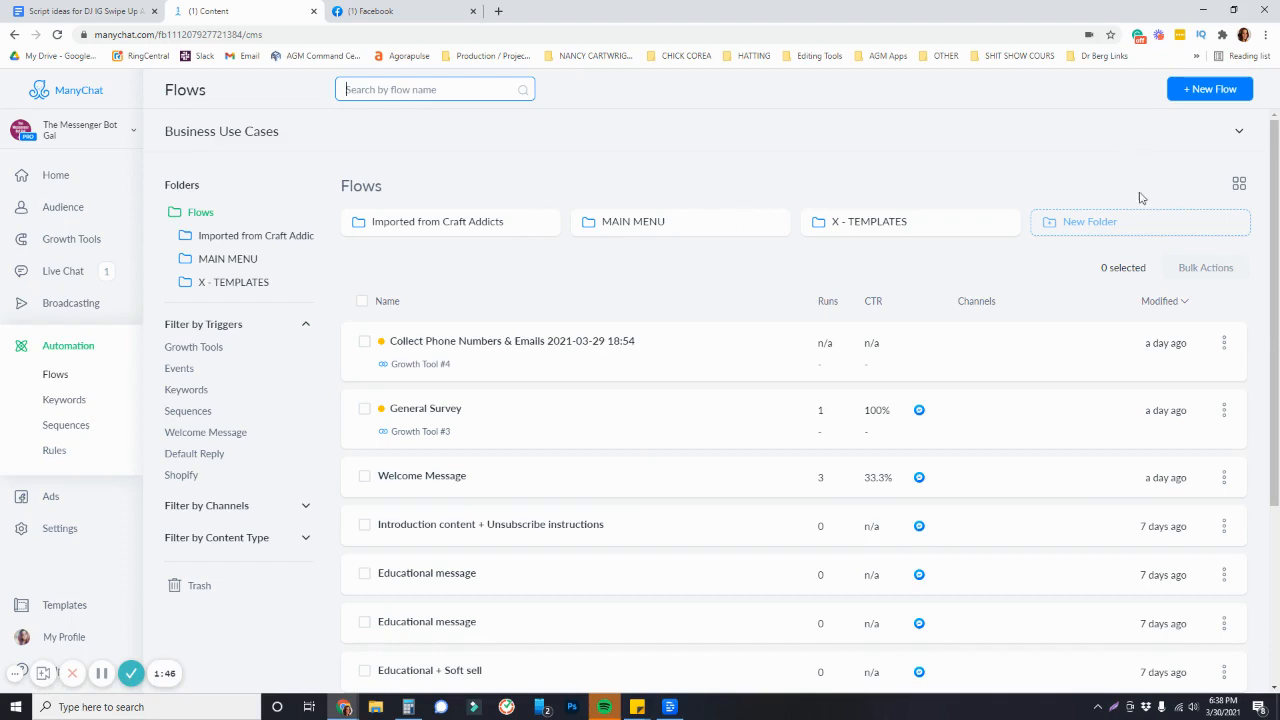
pyautogui.click(1208, 92)
pyautogui.click(536, 250)
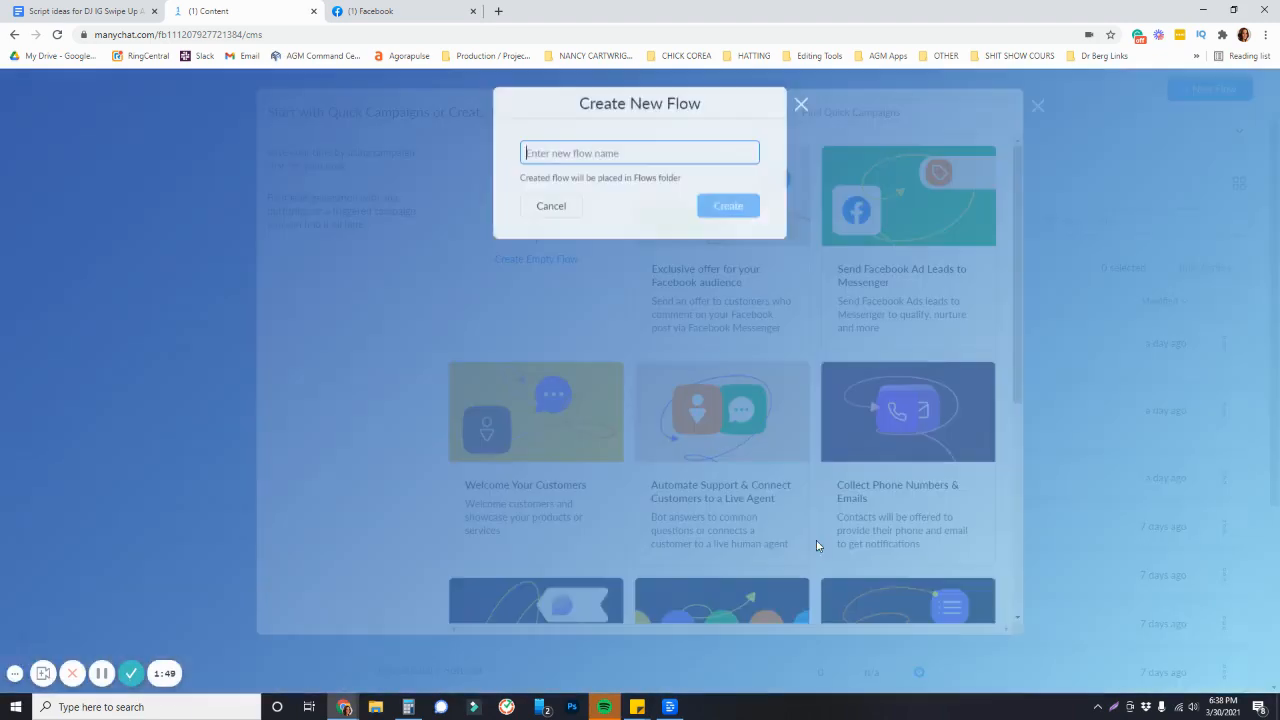
pyautogui.write('Wel')
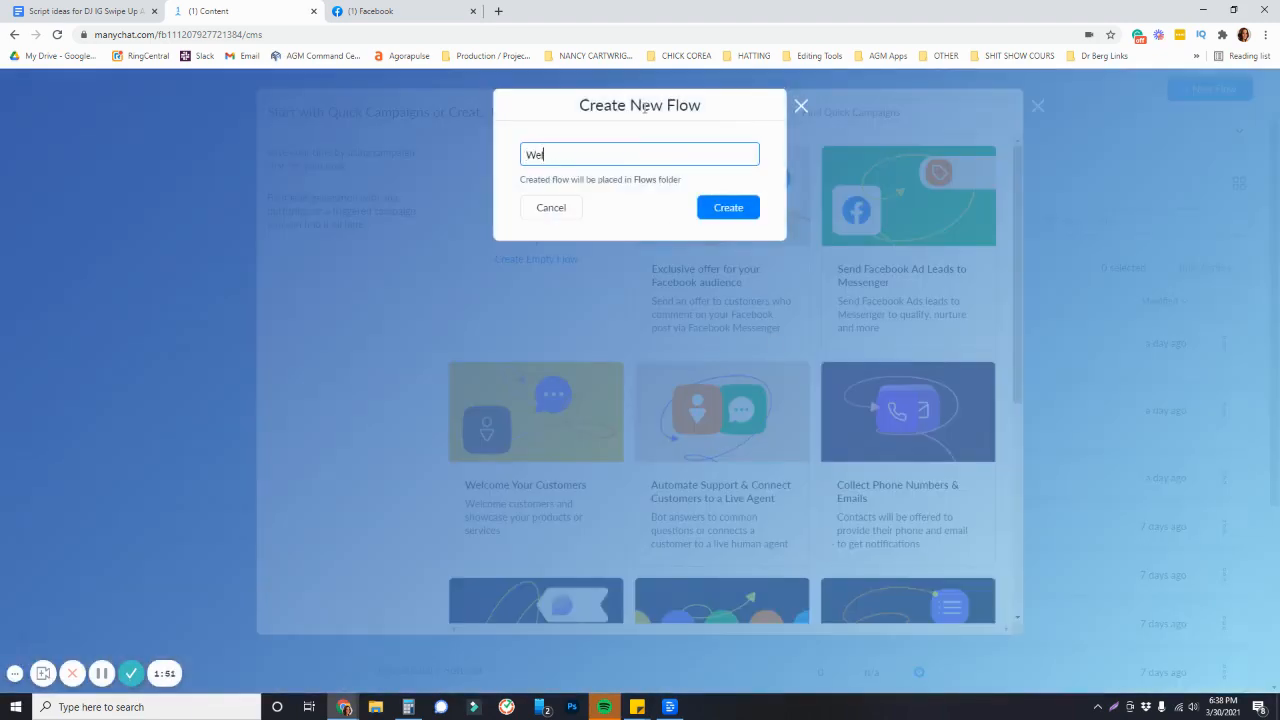
pyautogui.write('come Message Example')
pyautogui.press('Return')
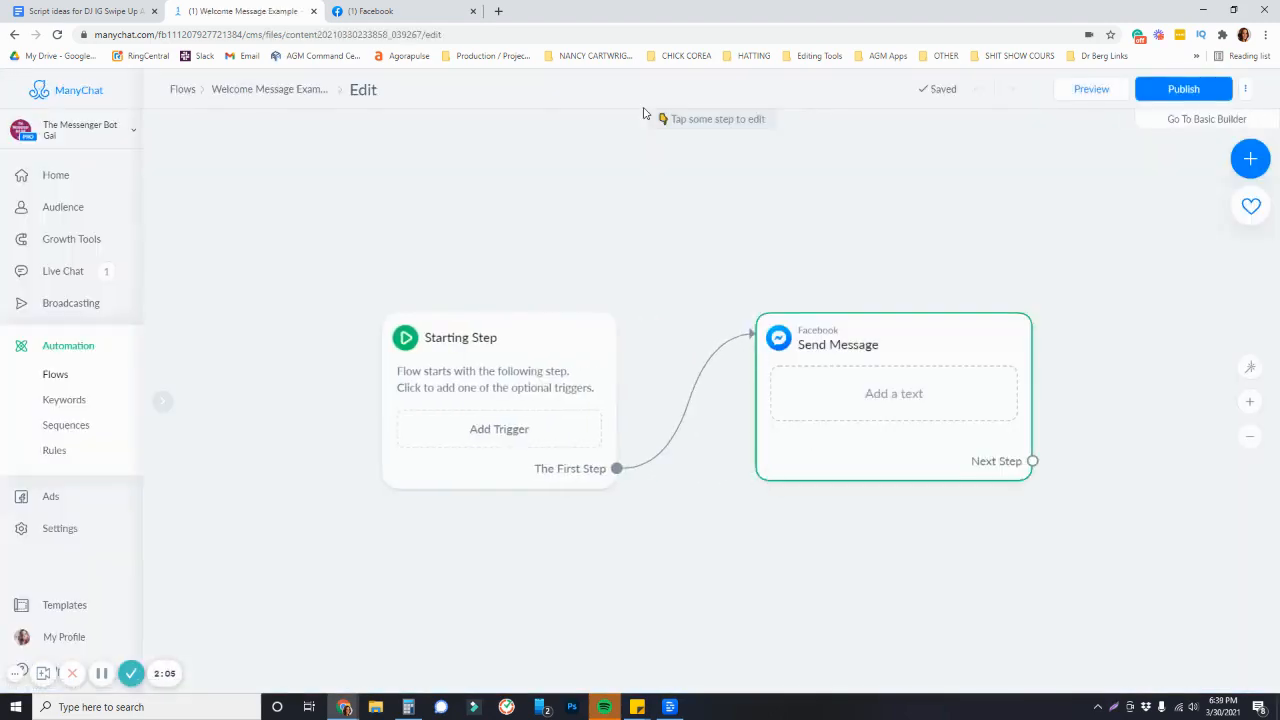
# Add a text to the Send Message step starting with "Hey", the First Name field and a comma
pyautogui.moveTo(863, 263); pyautogui.dragTo(617, 246)
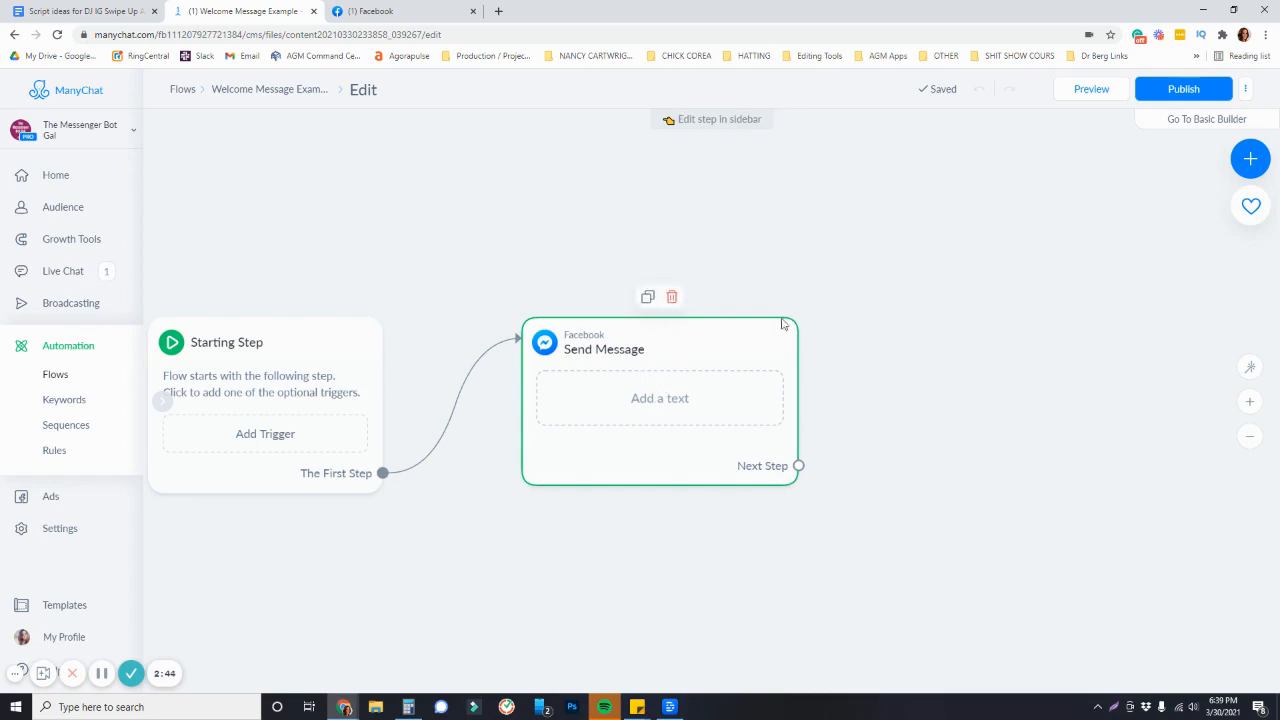
pyautogui.moveTo(901, 396); pyautogui.dragTo(892, 370)
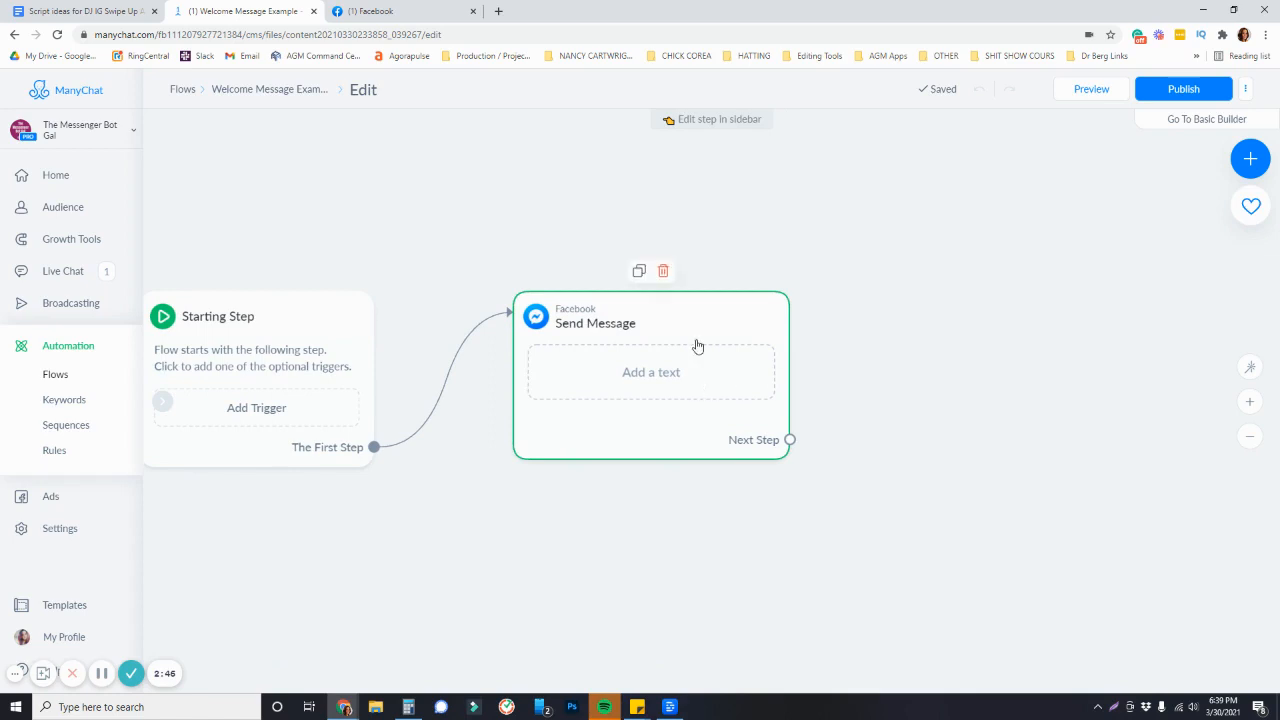
pyautogui.click(677, 390)
pyautogui.click(268, 261)
pyautogui.write('Hey')
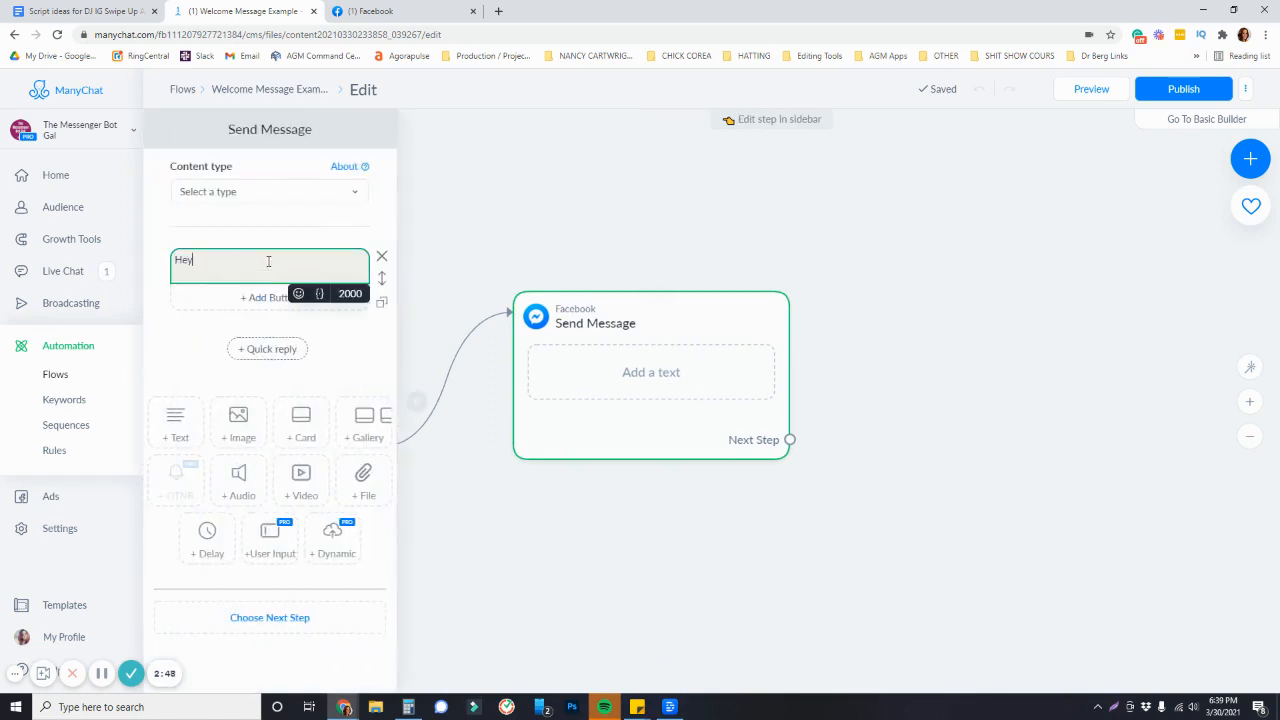
pyautogui.click(319, 293)
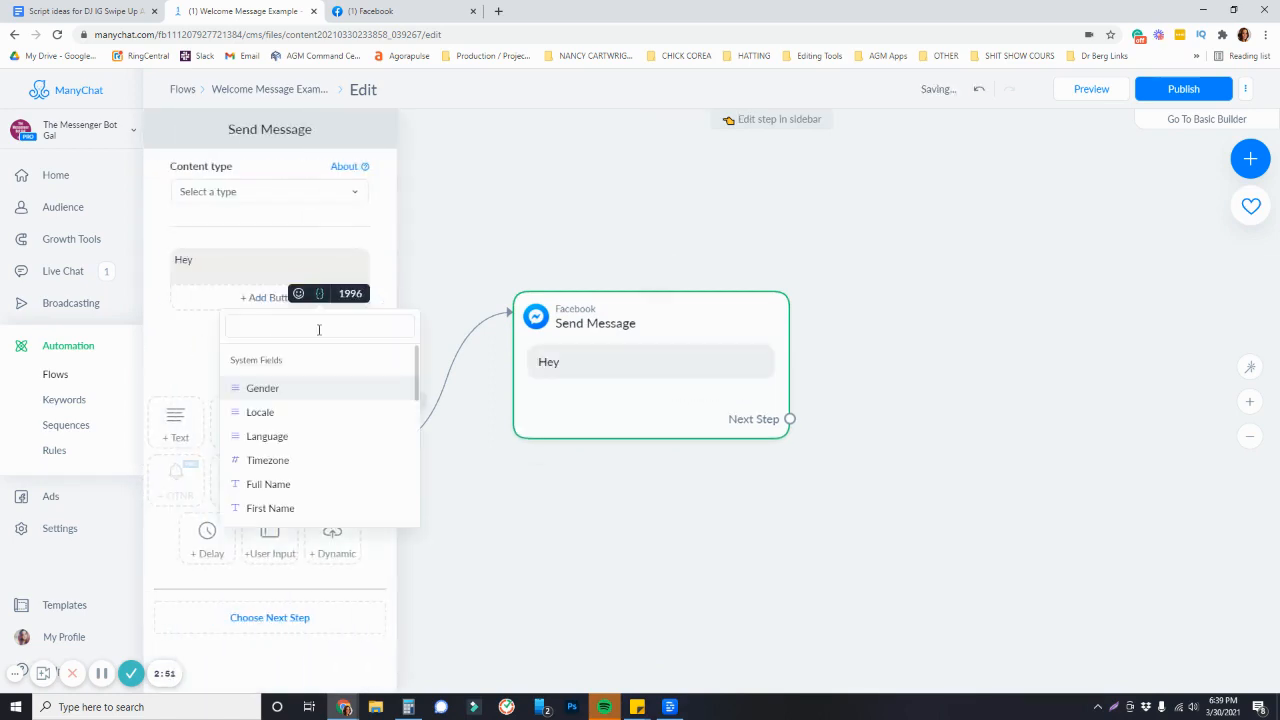
pyautogui.click(290, 505)
pyautogui.write(',')
# Add the line "Welcome to my Messenger Channel!" below the greeting
pyautogui.press('Return')
pyautogui.press('Return')
pyautogui.write('Welcome to my Messenger Channel!')
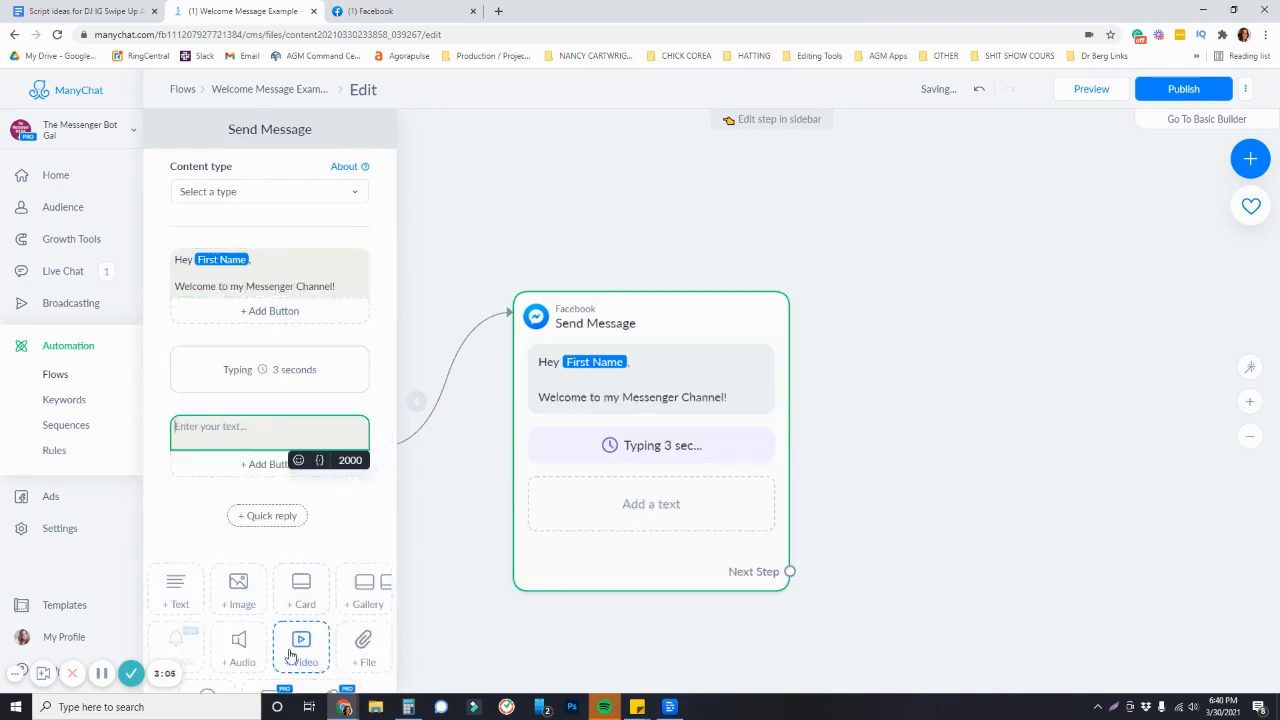
# Fill the next text block with "Since you're likely new here, I wanted to show you a few parts of my messenger channel!"
pyautogui.scroll(-2, 291, 655)
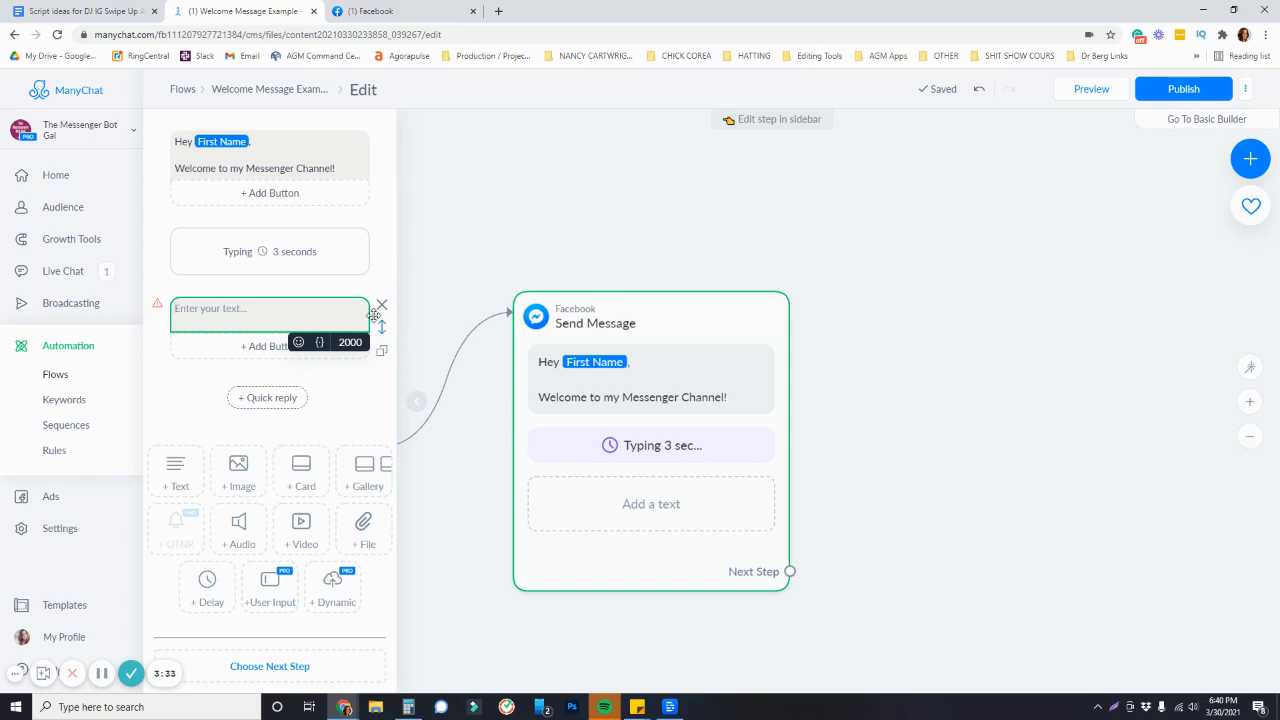
pyautogui.write("Since you're likely new")
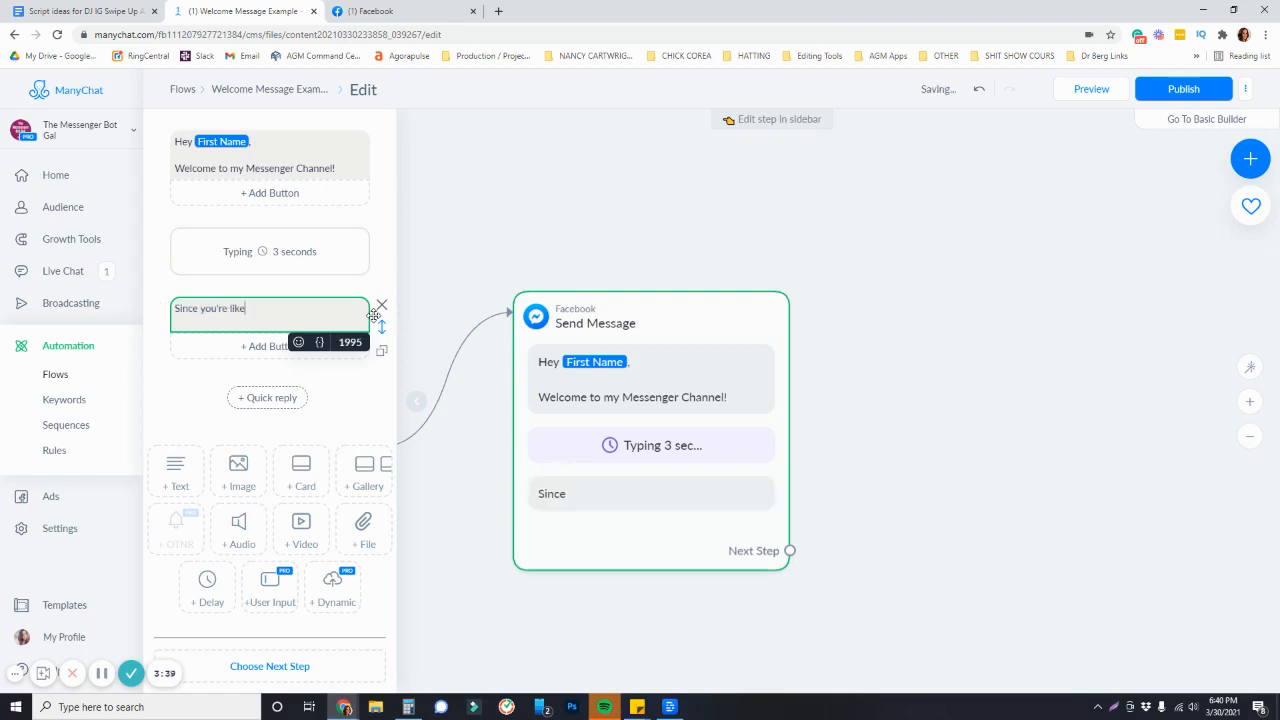
pyautogui.write('here, I wanted to show you a few parts of my messenger channel!')
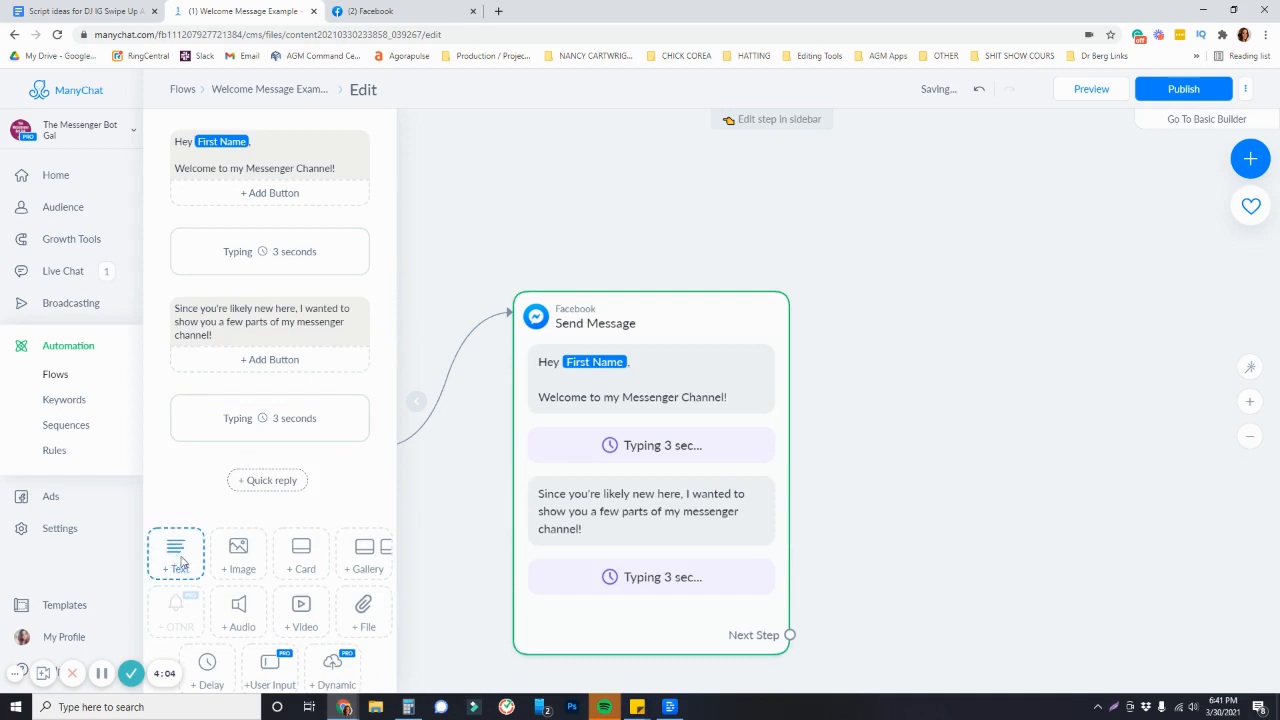
# Add a text block "Click one of the buttons to explore different areas!" ending with a pointing-down emoji
pyautogui.click(175, 550)
pyautogui.click(252, 474)
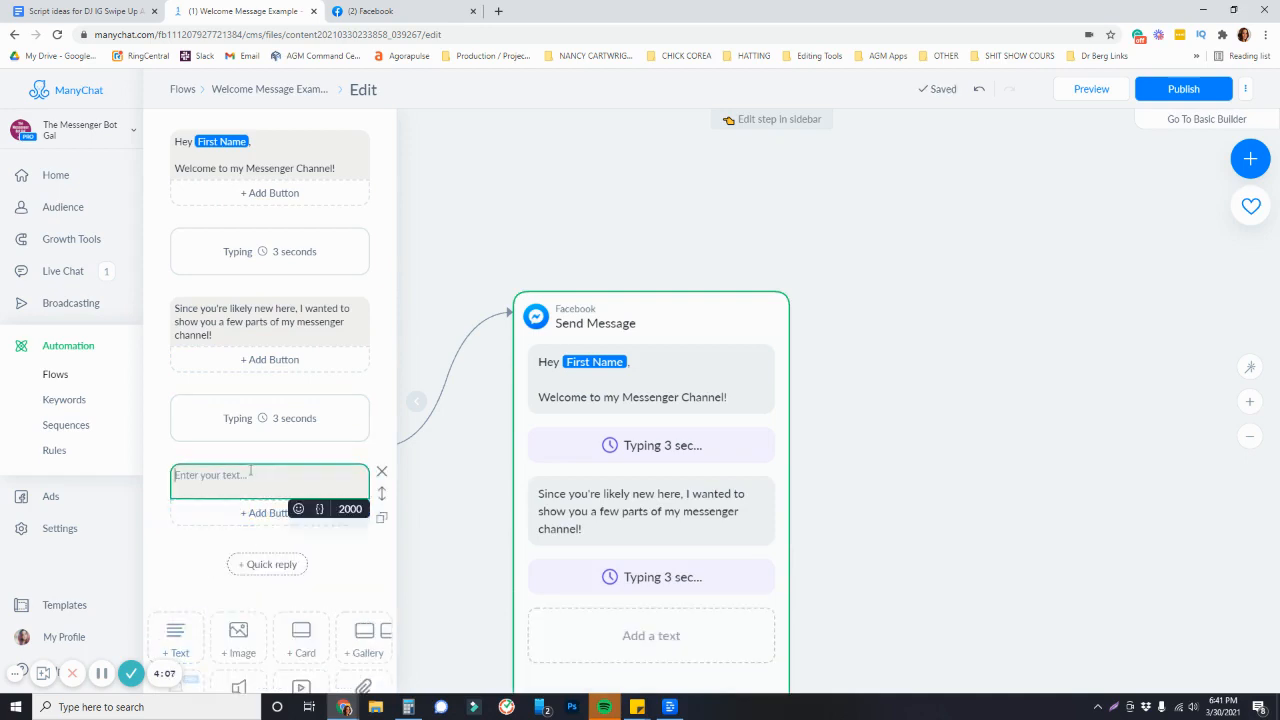
pyautogui.write('Click one of the buttons to explore diffe')
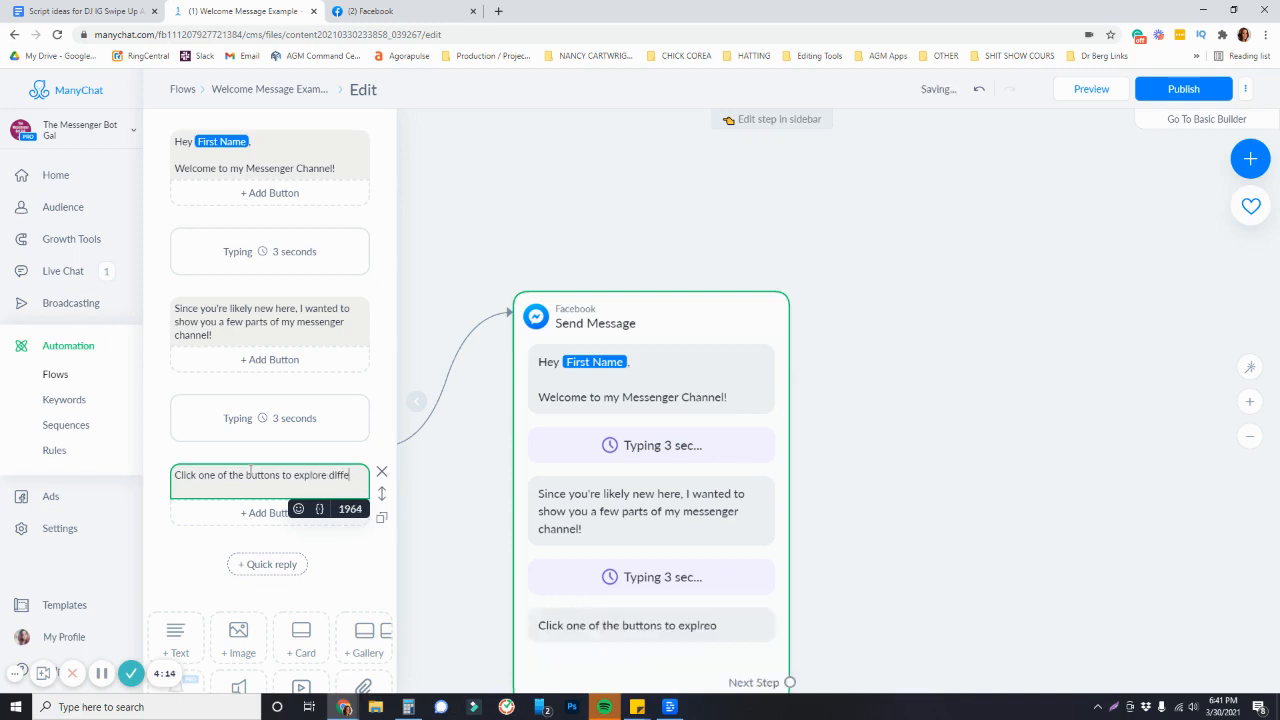
pyautogui.write('rent areas!')
pyautogui.click(298, 508)
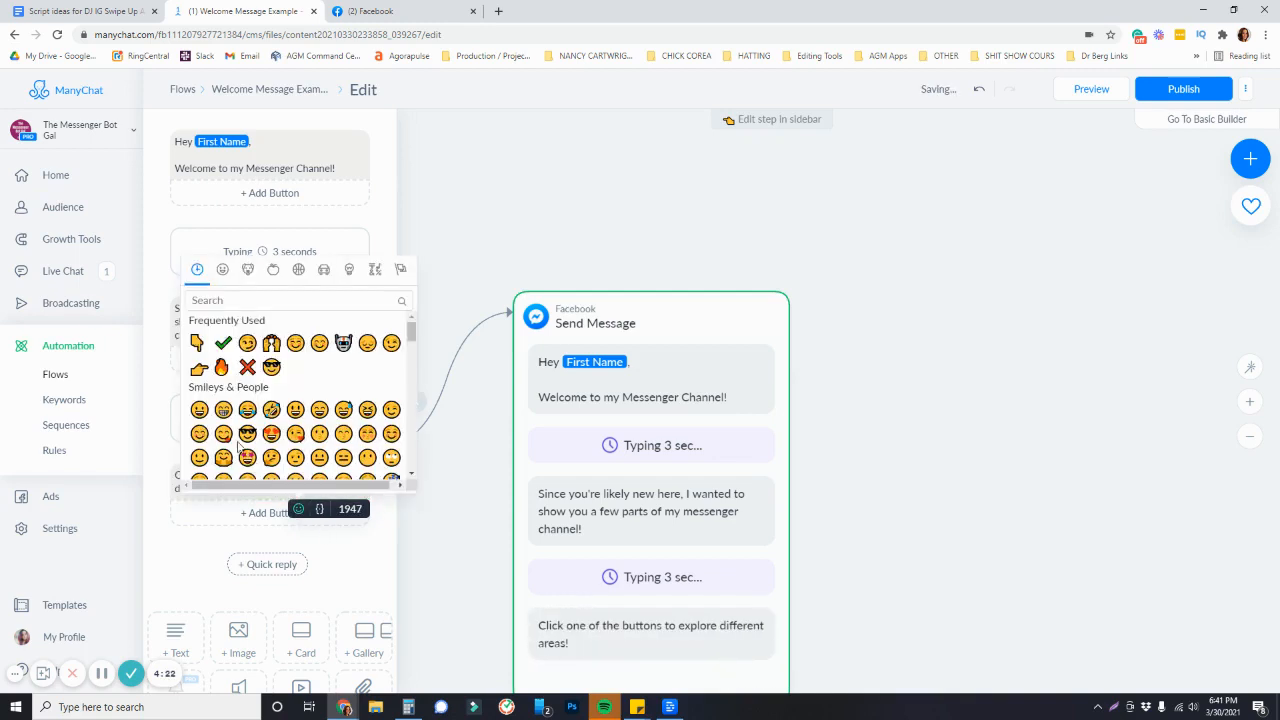
pyautogui.click(196, 343)
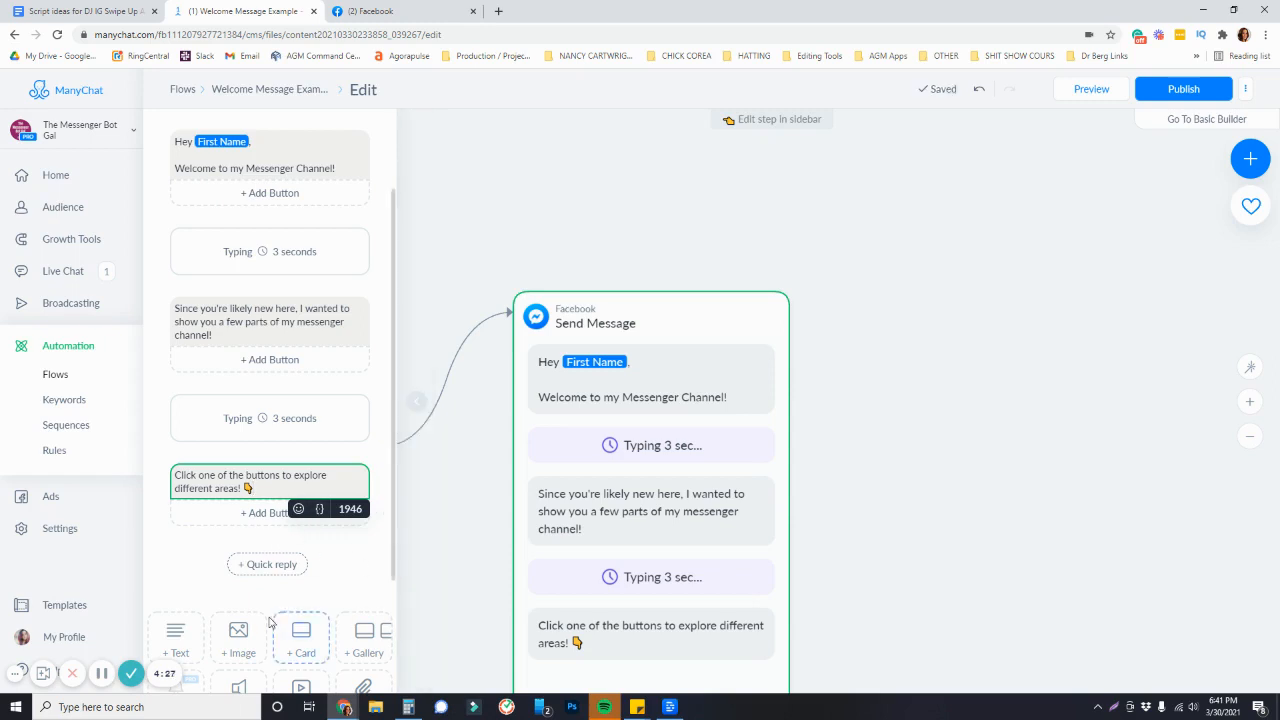
# Add a button titled "FREE ManyChat Course" under the "Click one of the buttons to explore different areas!" text
pyautogui.click(288, 340)
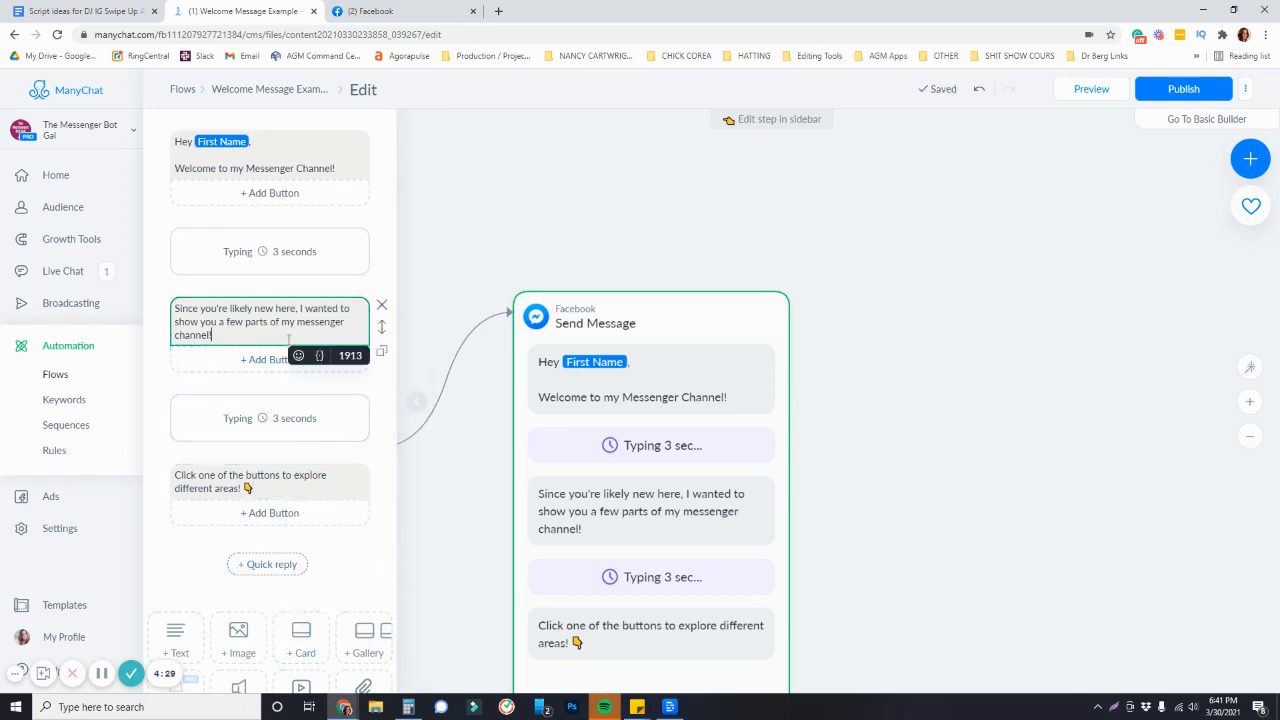
pyautogui.click(277, 487)
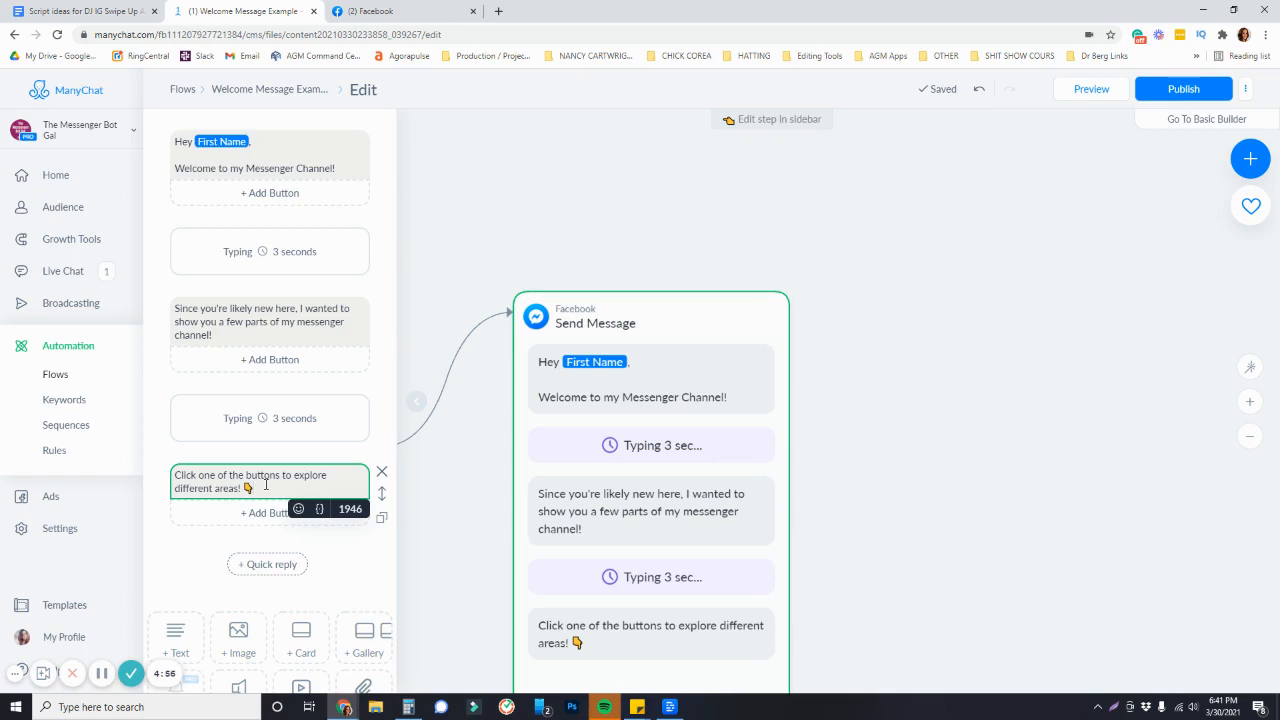
pyautogui.click(262, 514)
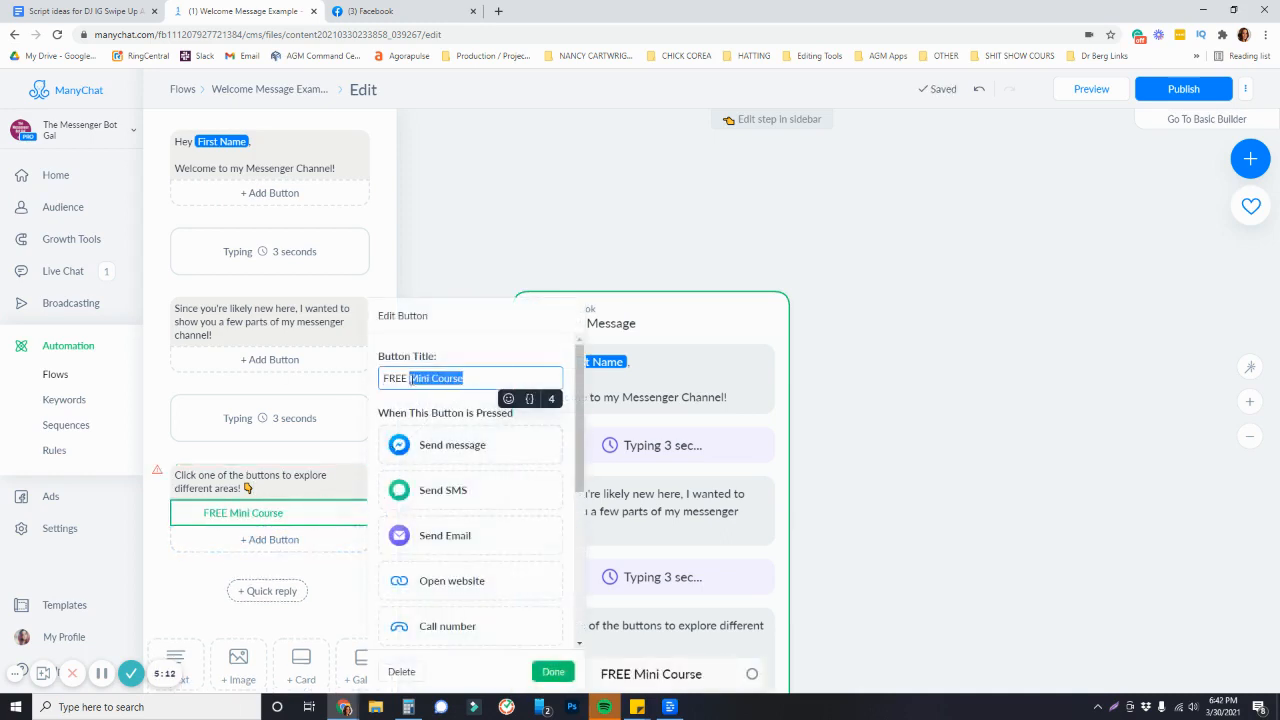
pyautogui.moveTo(432, 378); pyautogui.dragTo(408, 378)
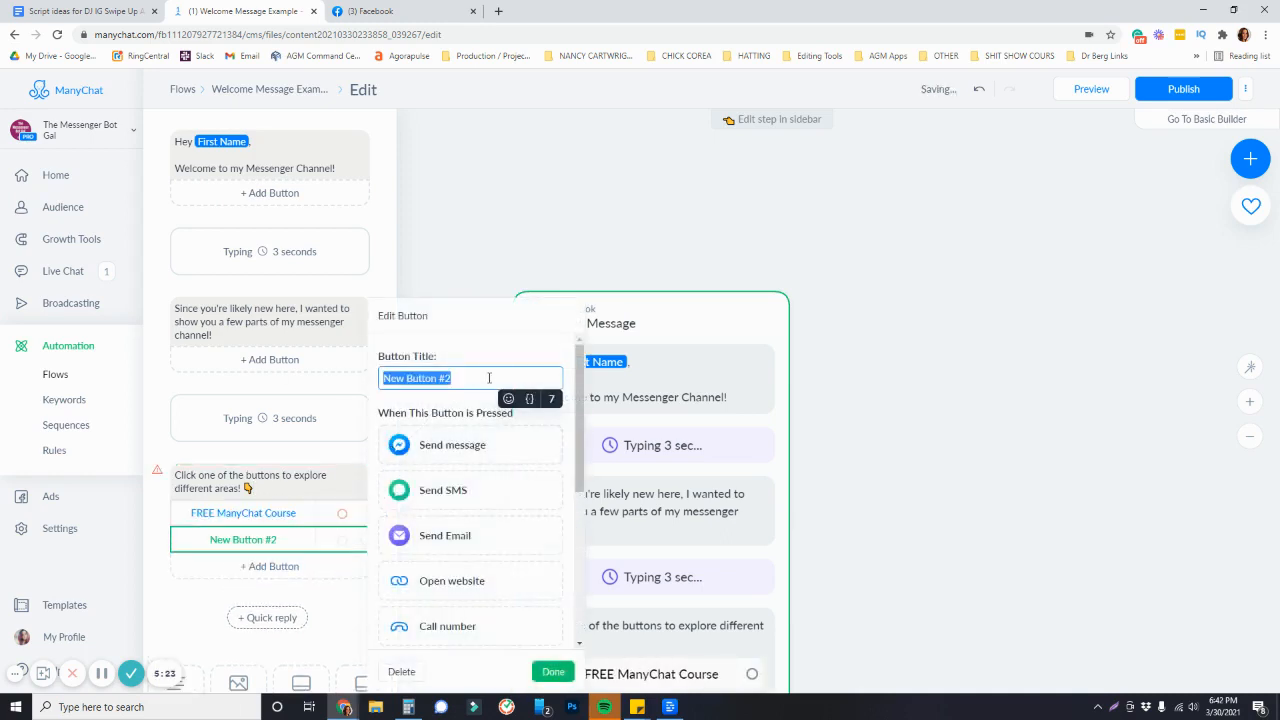
# Add a second button titled "FREE PDF Cheat Sheet" to the same text block
pyautogui.click(500, 381)
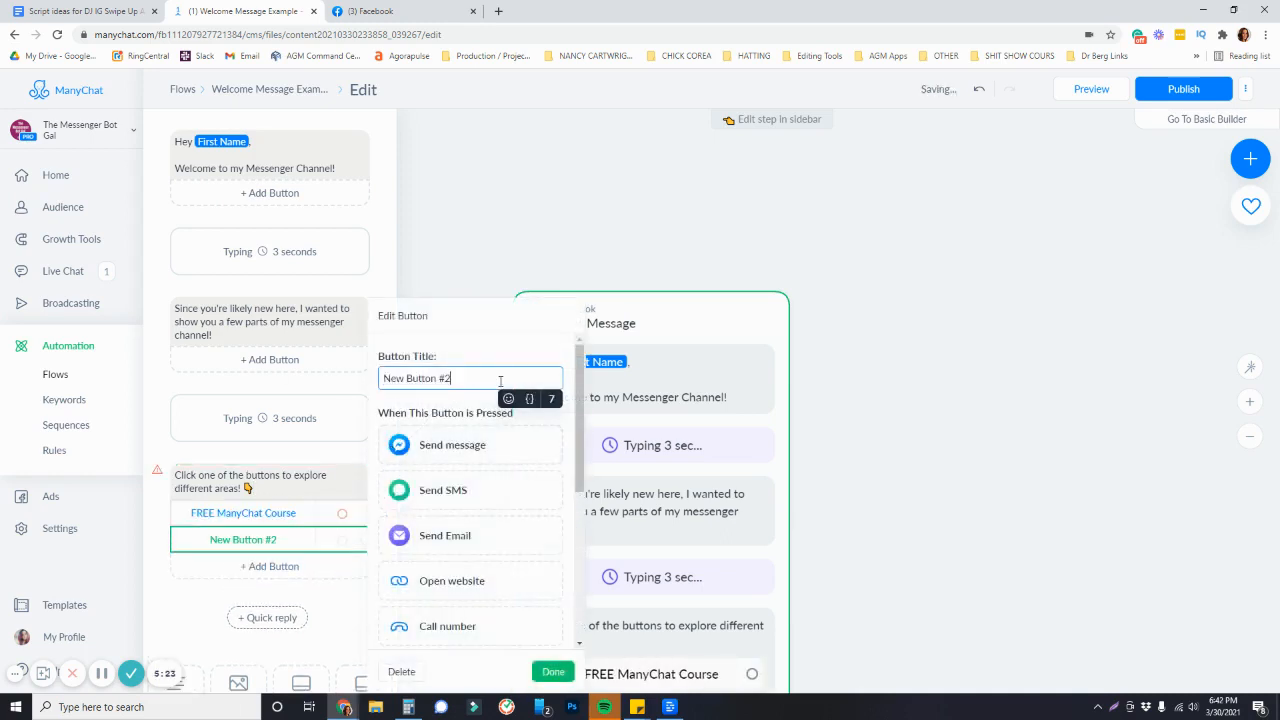
pyautogui.tripleClick(500, 381)
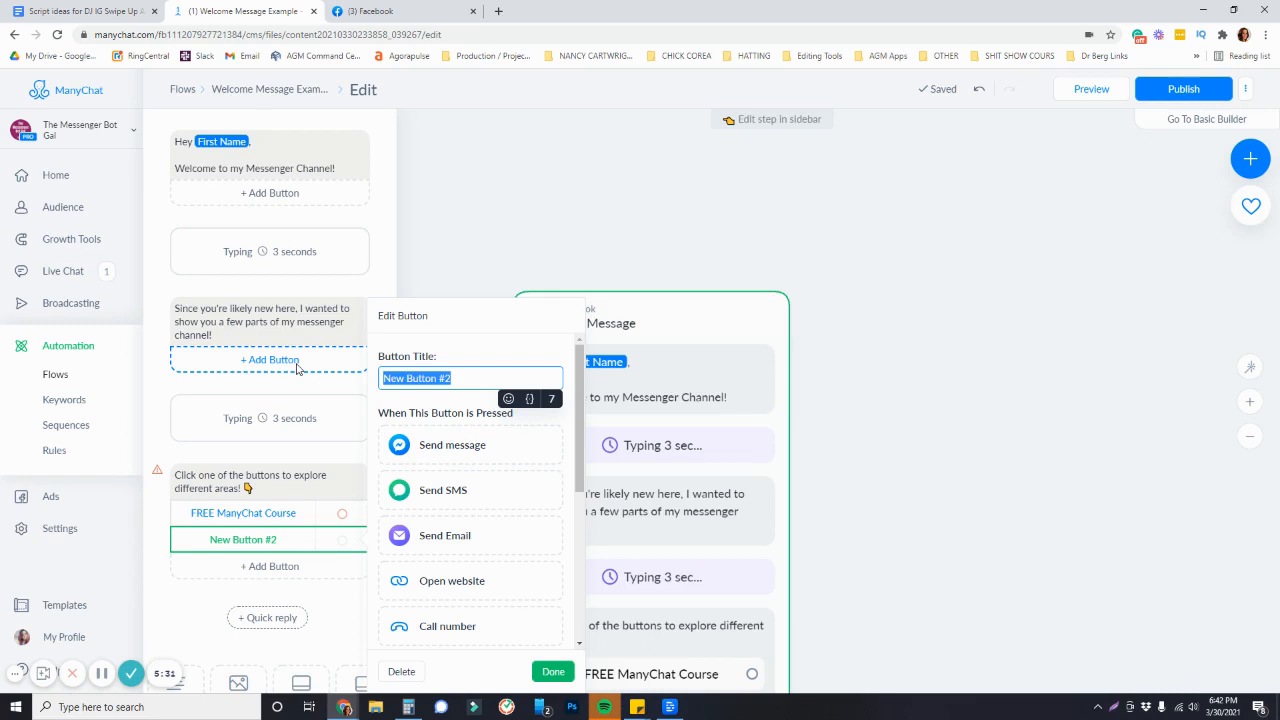
pyautogui.write('FREE PDF Cheat Sheet')
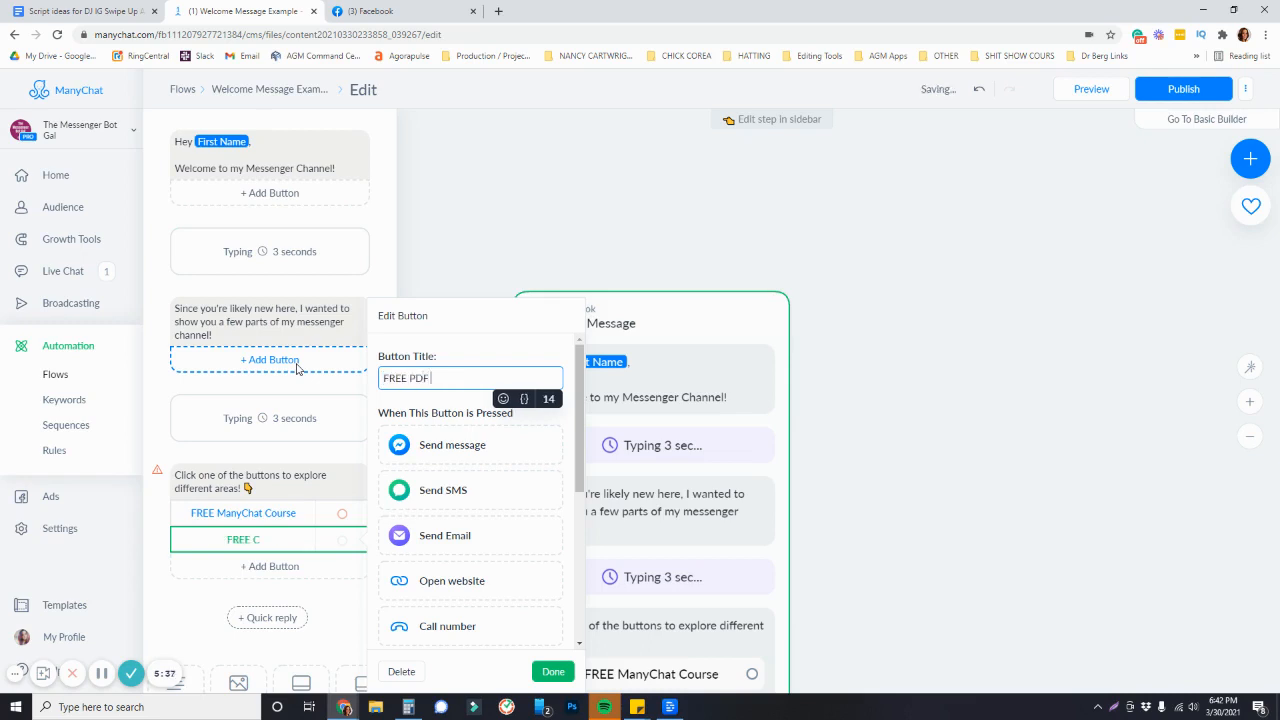
# Add a third button titled "Talk to Human" and close the button editor
pyautogui.click(496, 376)
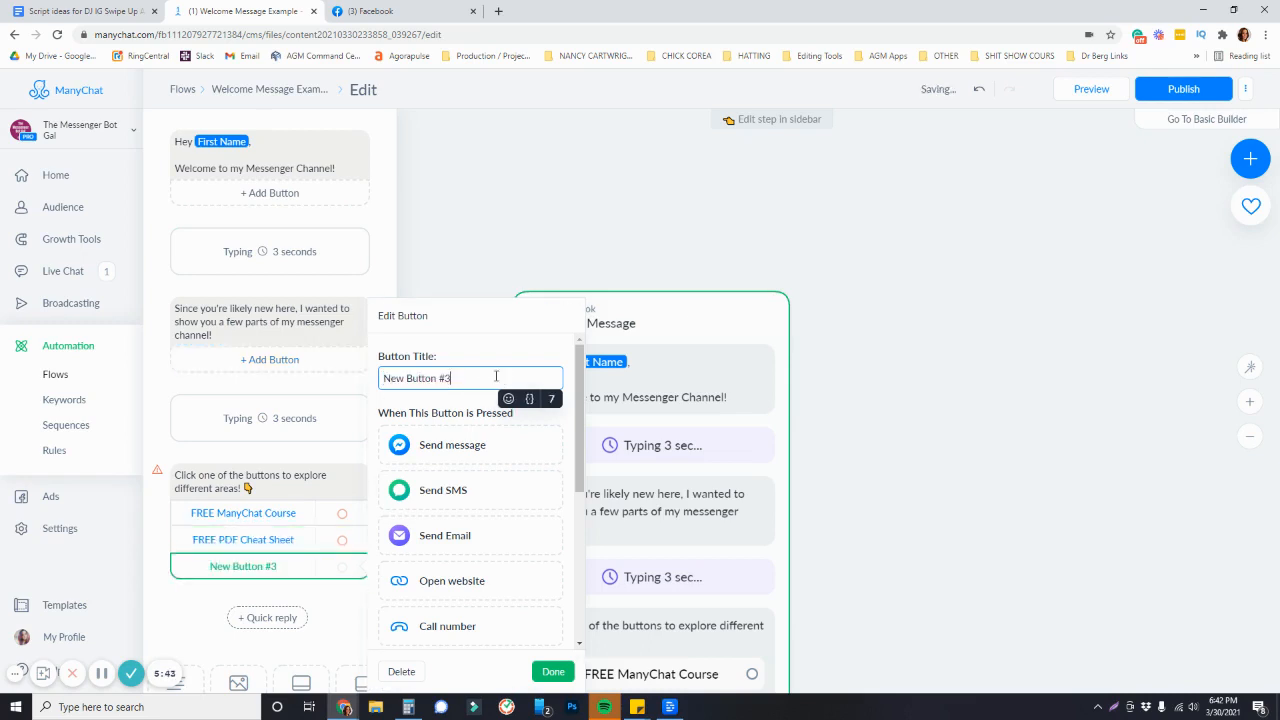
pyautogui.hotkey('ctrl', 'a')
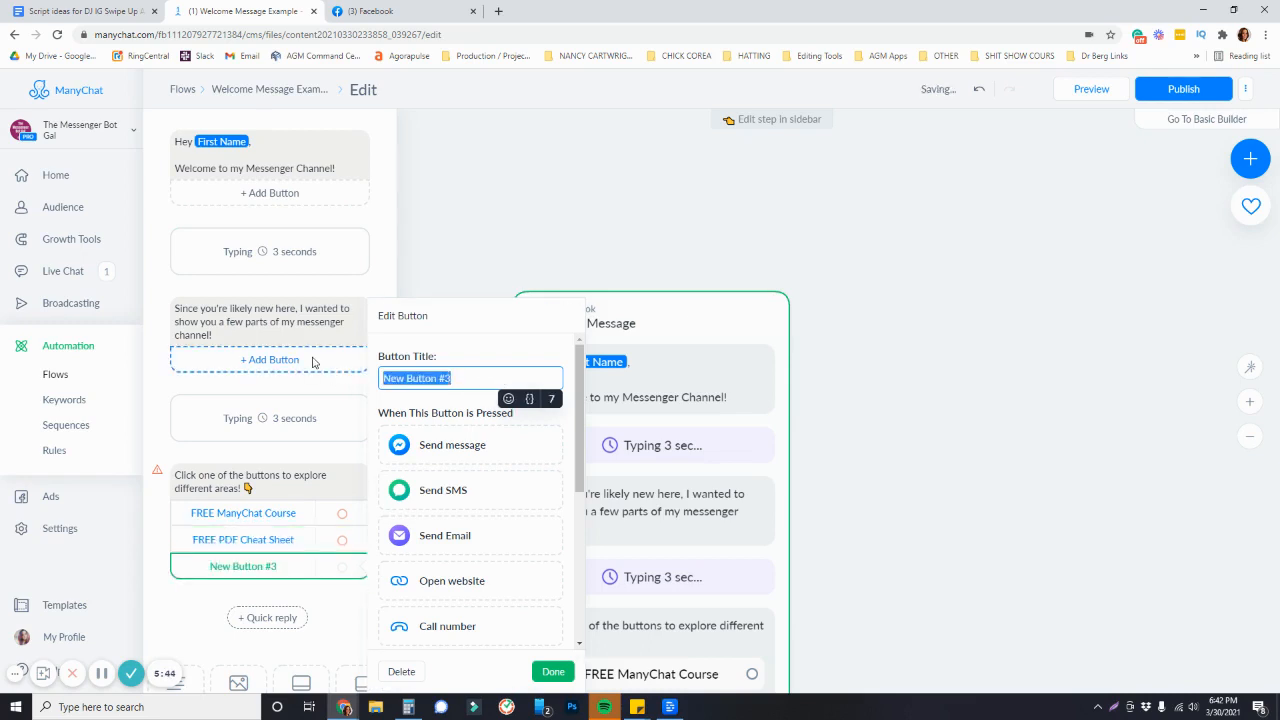
pyautogui.write('Talk')
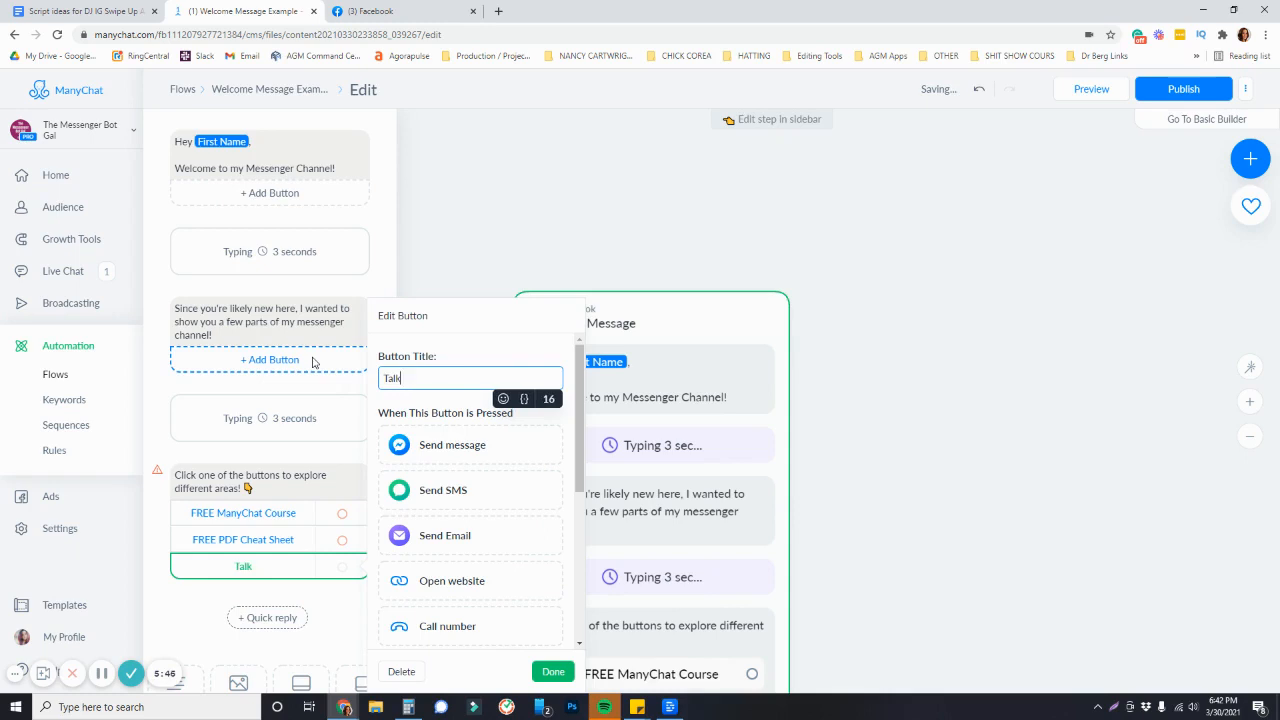
pyautogui.write(' to Human')
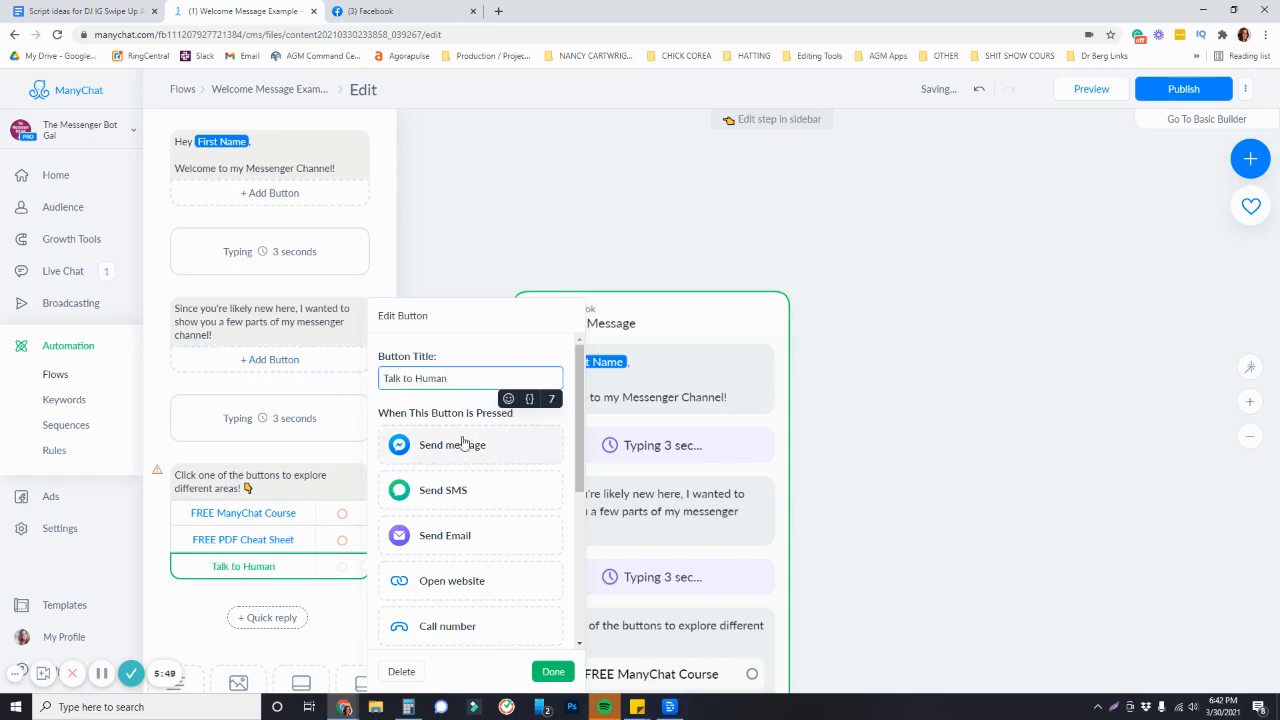
pyautogui.click(553, 671)
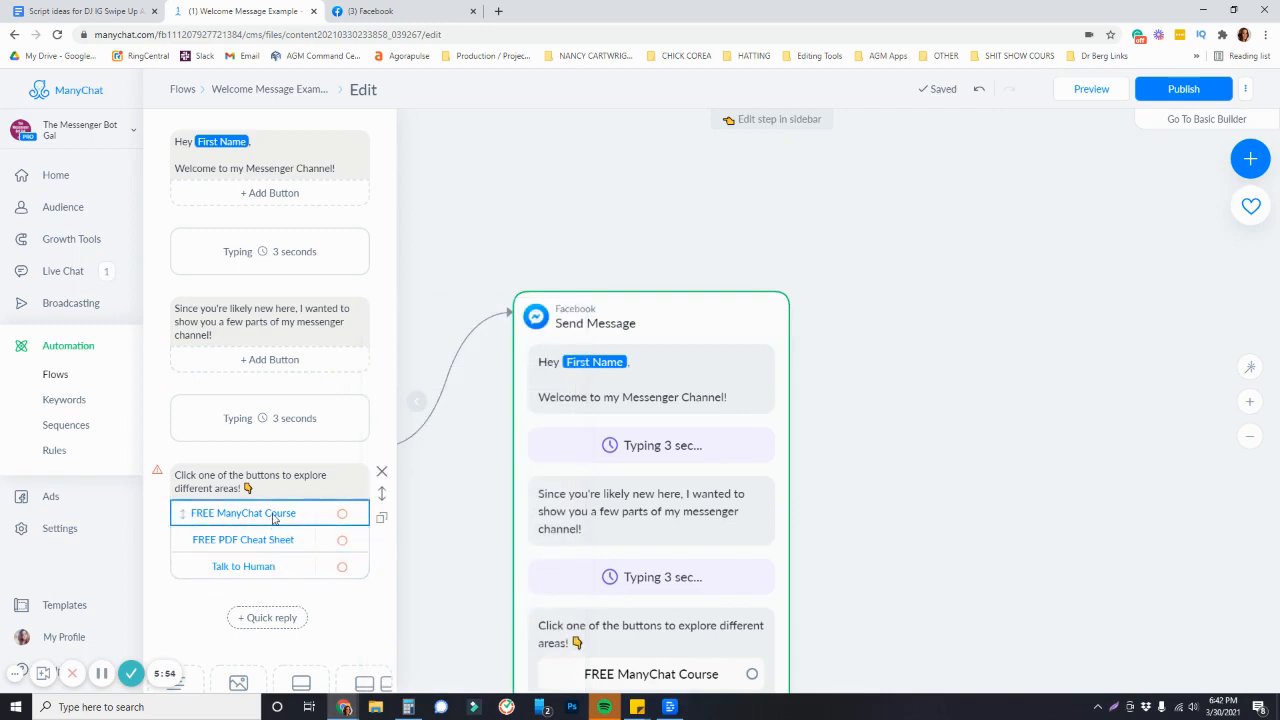
# Delete the "FREE PDF Cheat Sheet" and "Talk to Human" buttons from the message
pyautogui.scroll(-2, 280, 540)
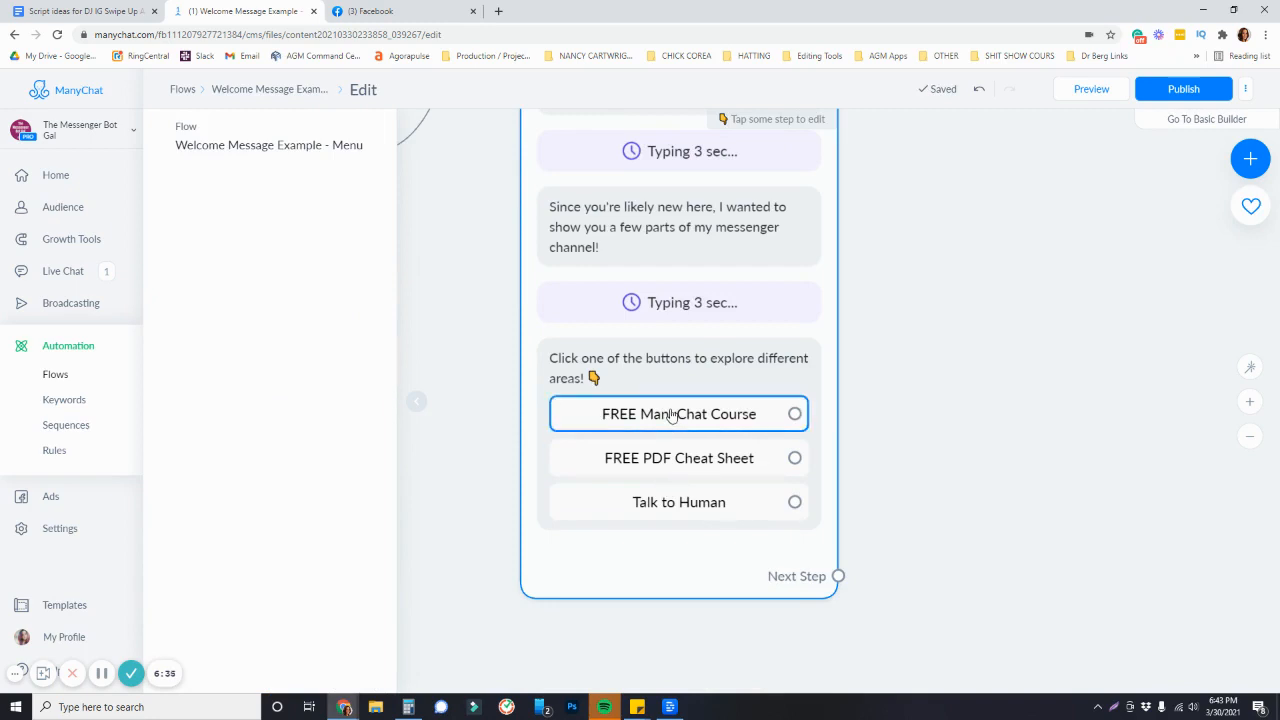
pyautogui.moveTo(1240, 405); pyautogui.dragTo(1190, 423)
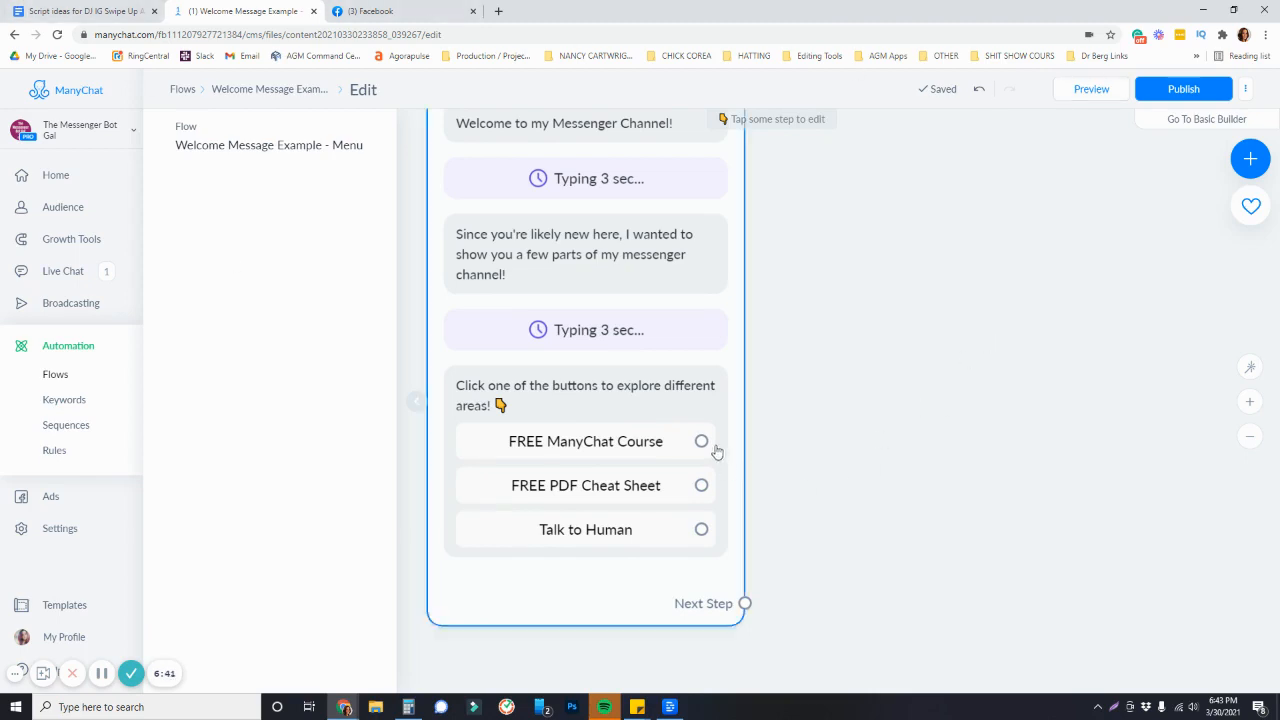
pyautogui.click(690, 485)
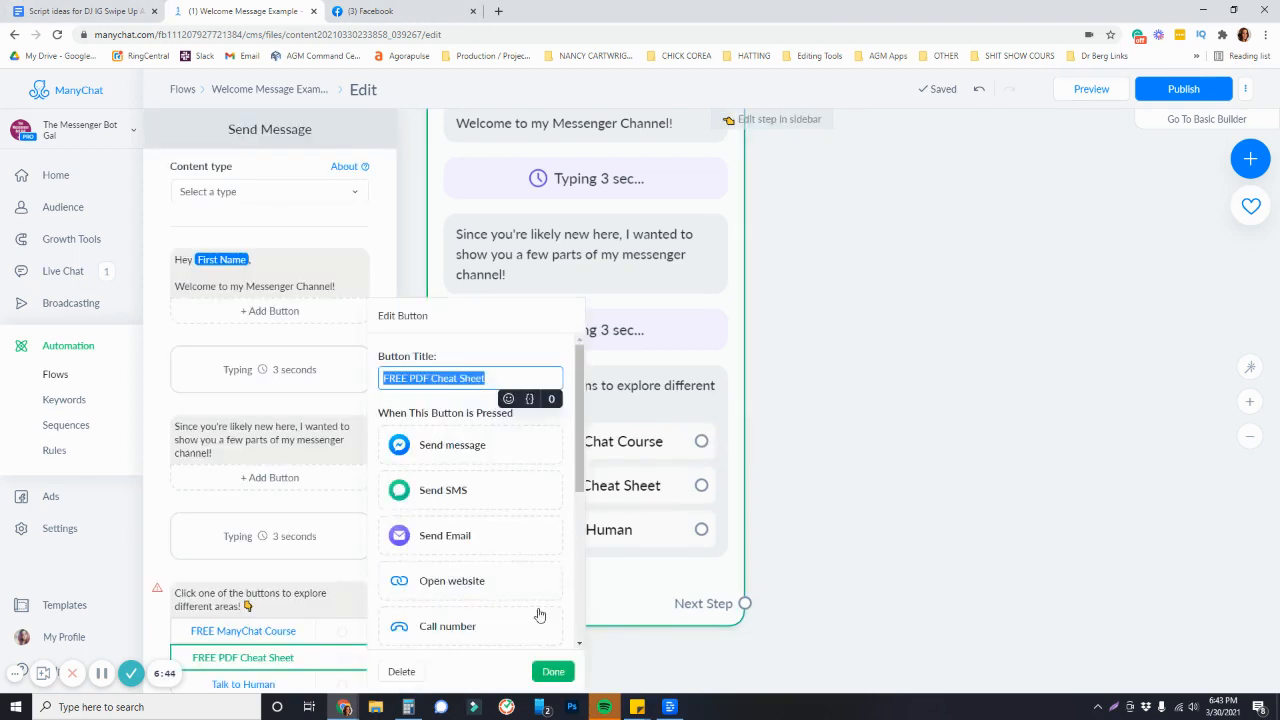
pyautogui.click(400, 671)
pyautogui.click(585, 485)
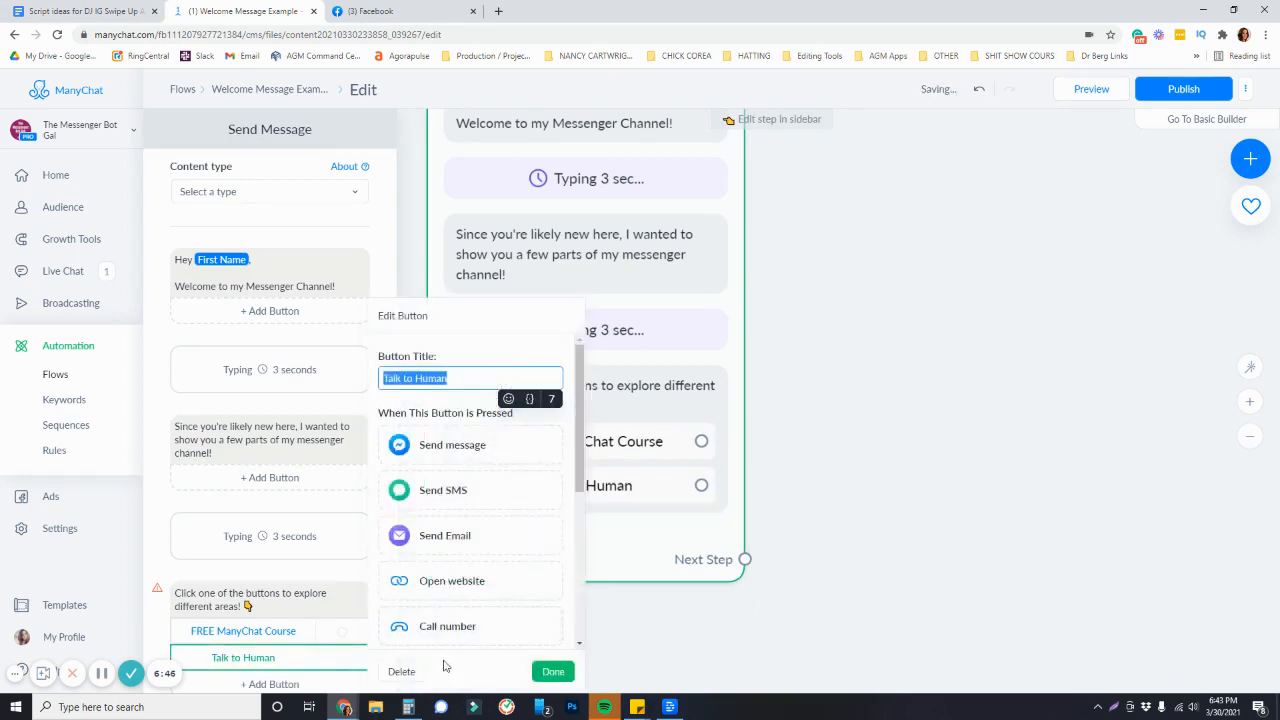
pyautogui.click(400, 671)
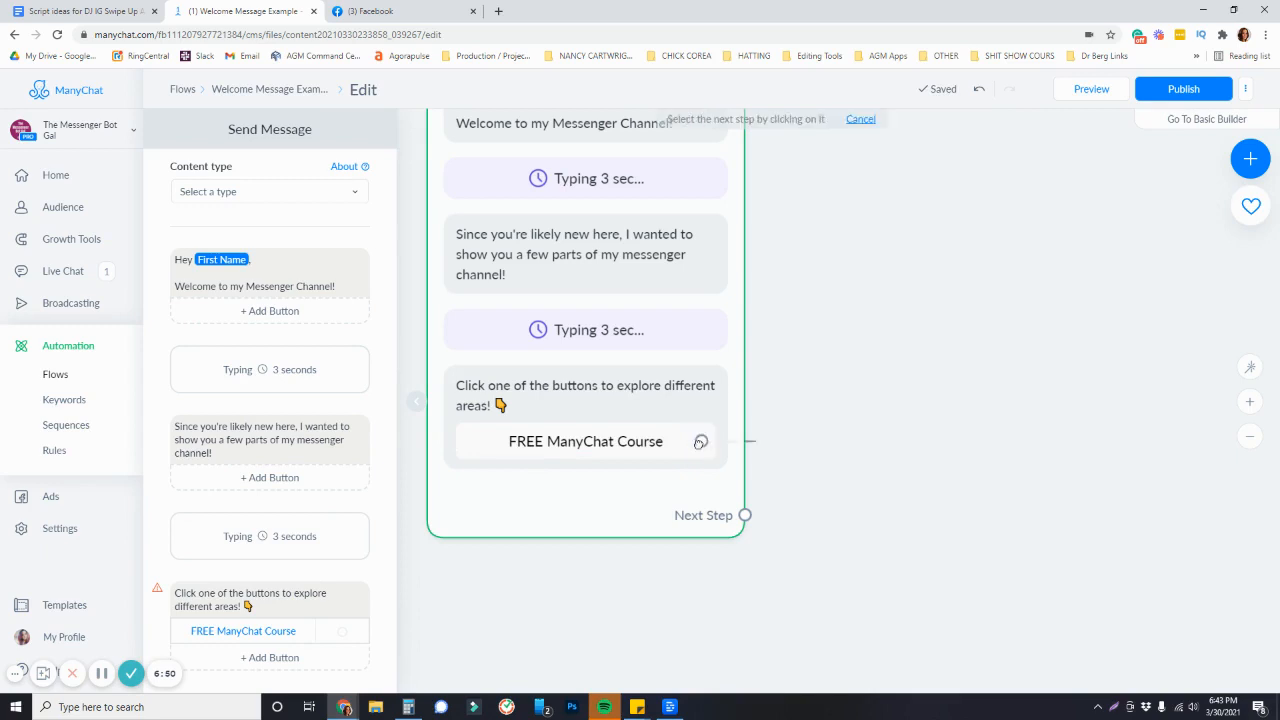
# Connect the "FREE ManyChat Course" button to a new Start Flow step and open its flow picker
pyautogui.moveTo(701, 441); pyautogui.dragTo(870, 330)
pyautogui.click(905, 425)
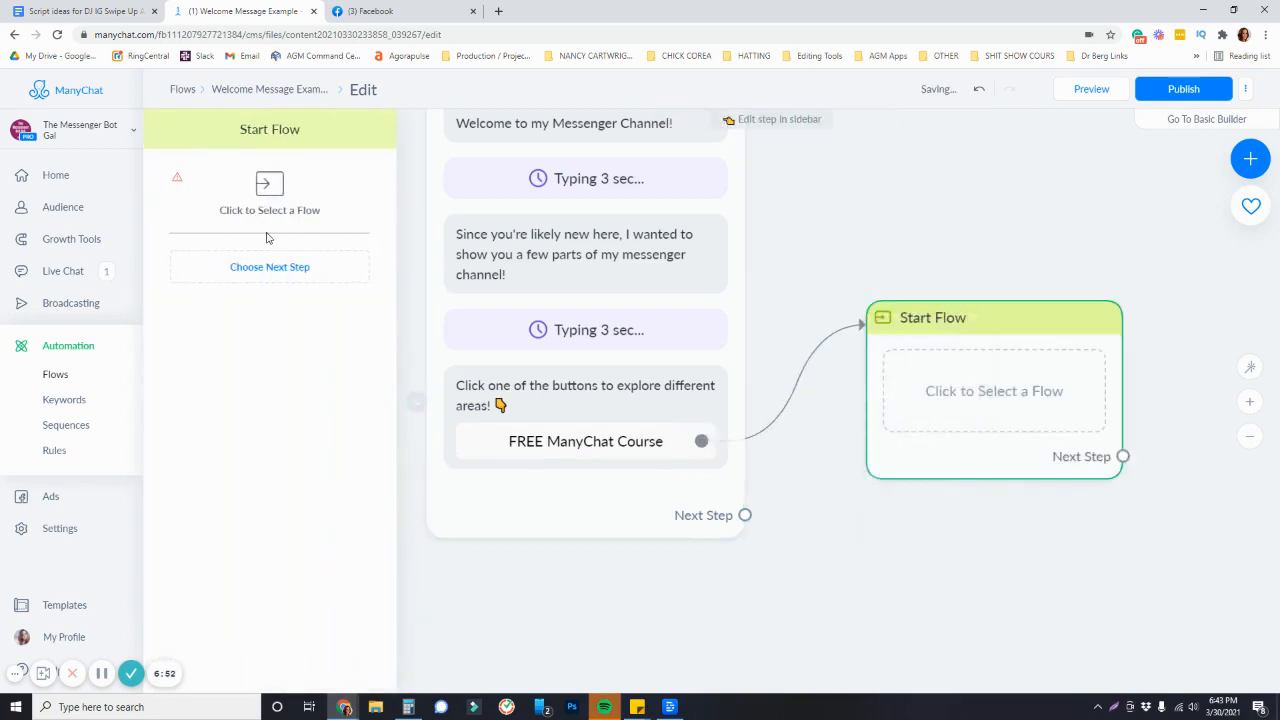
pyautogui.click(270, 188)
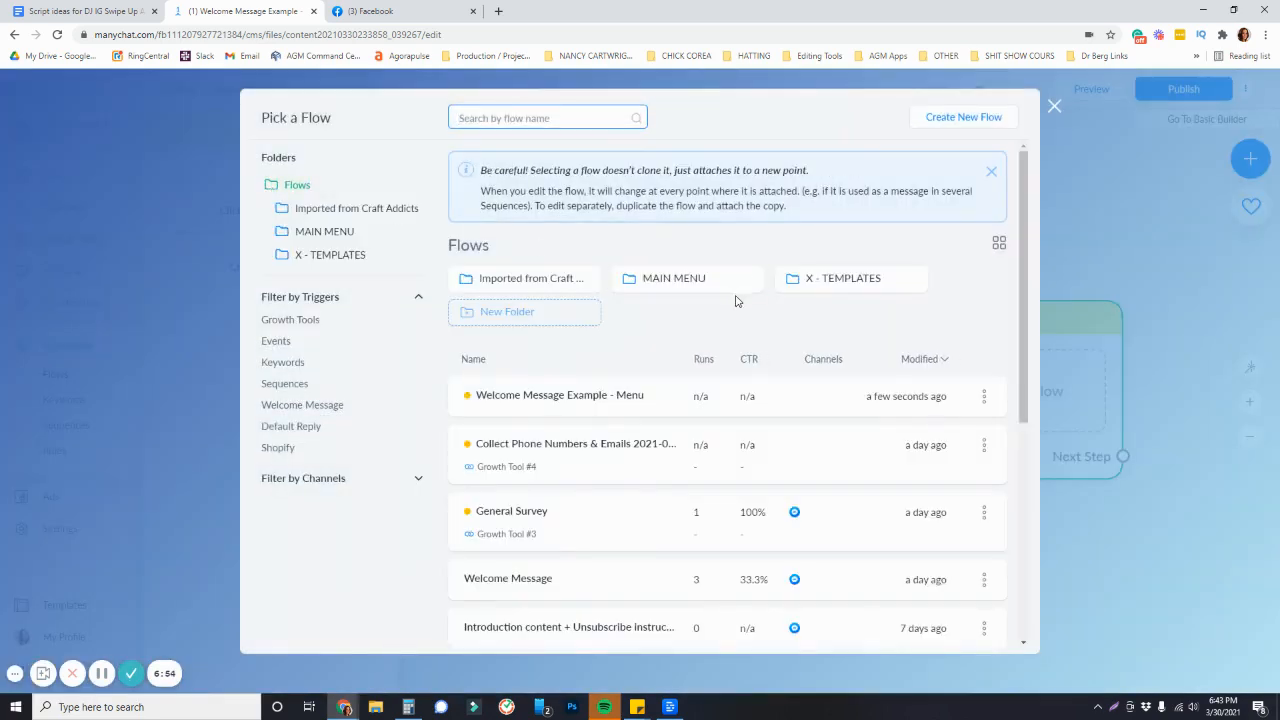
# Create a new flow named "ManyChat Mini Course"
pyautogui.click(965, 118)
pyautogui.write('M')
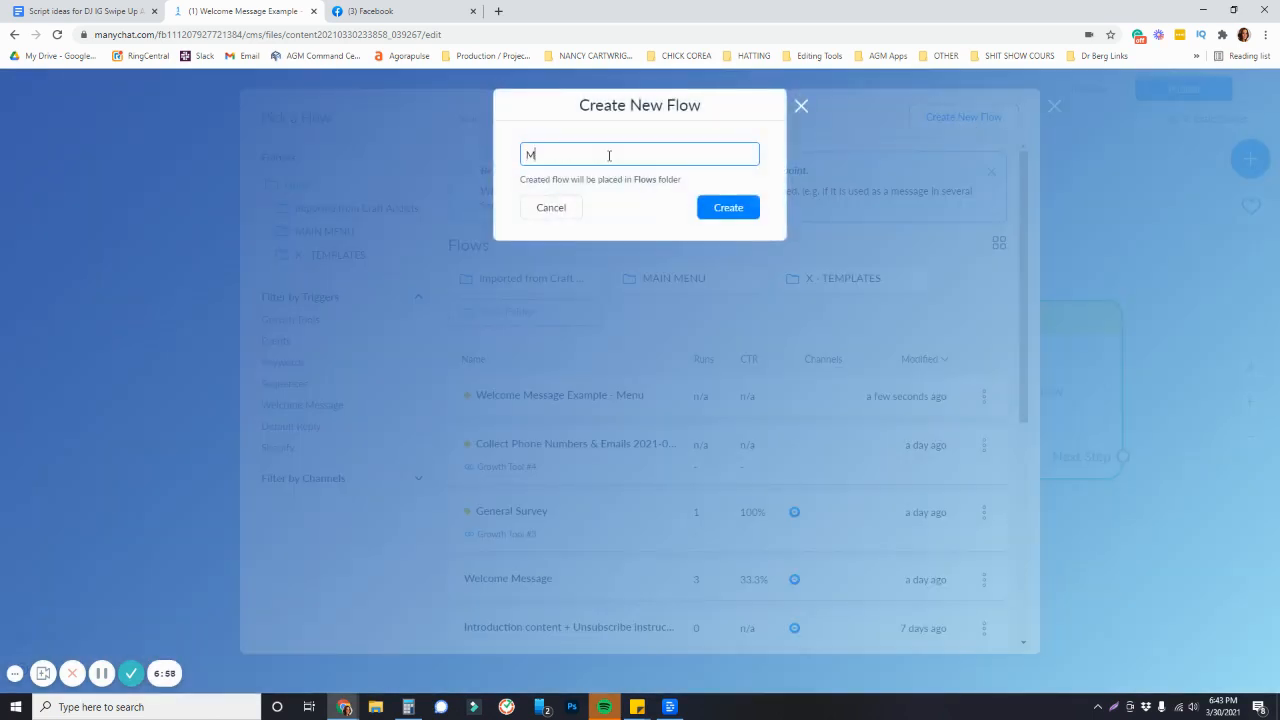
pyautogui.write('anyChat Mini Co')
pyautogui.write('urse')
pyautogui.press('Return')
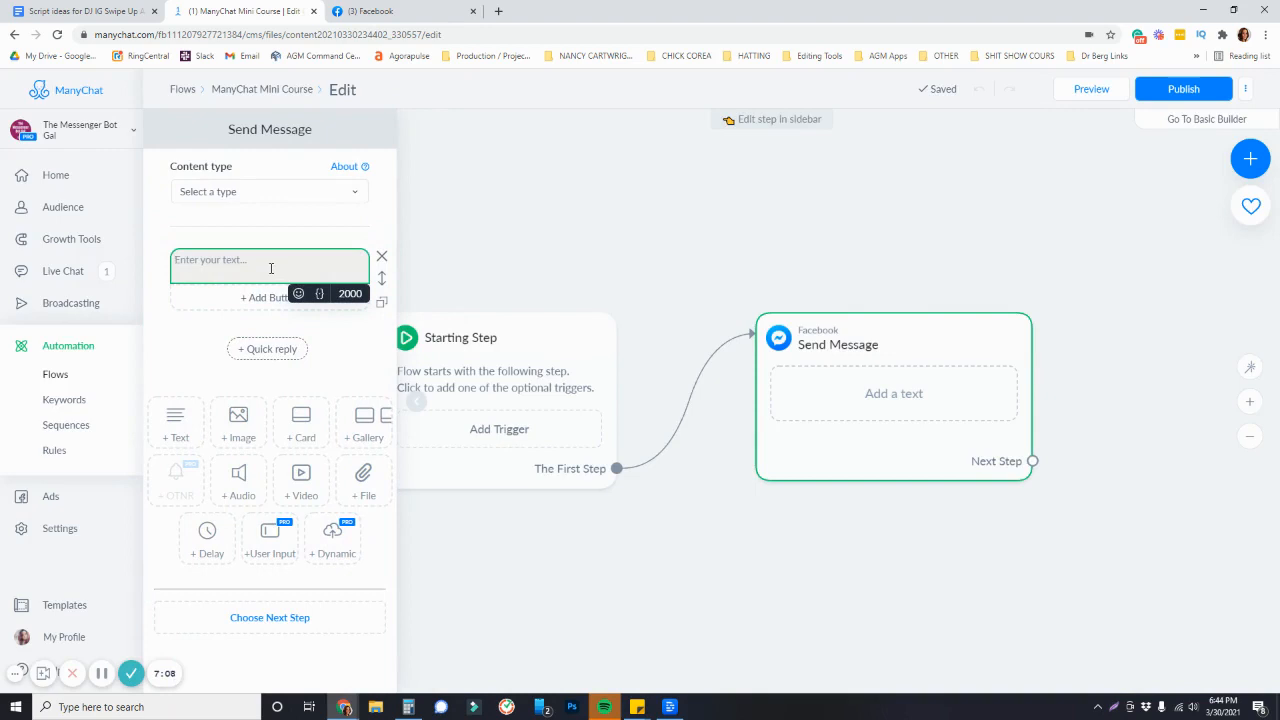
# Enter "Coming Soon!" as the new flow's message text and publish the flow
pyautogui.write('Coming Soon!')
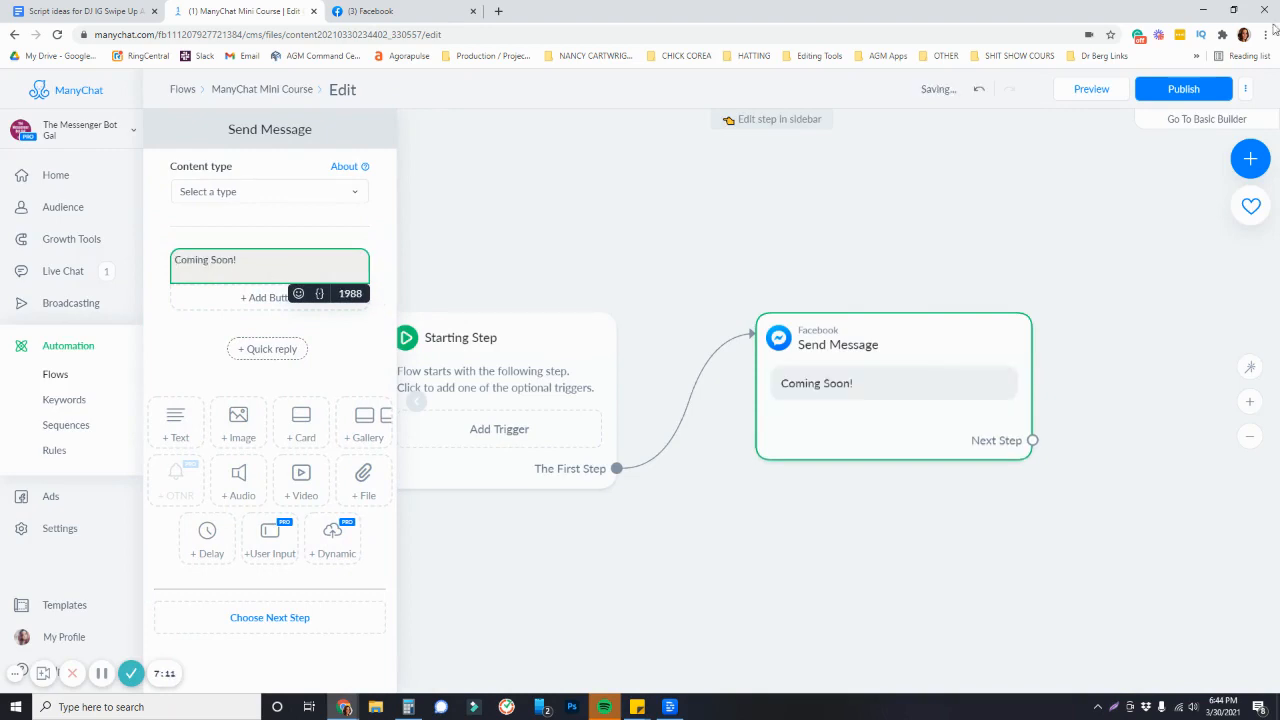
pyautogui.click(1185, 88)
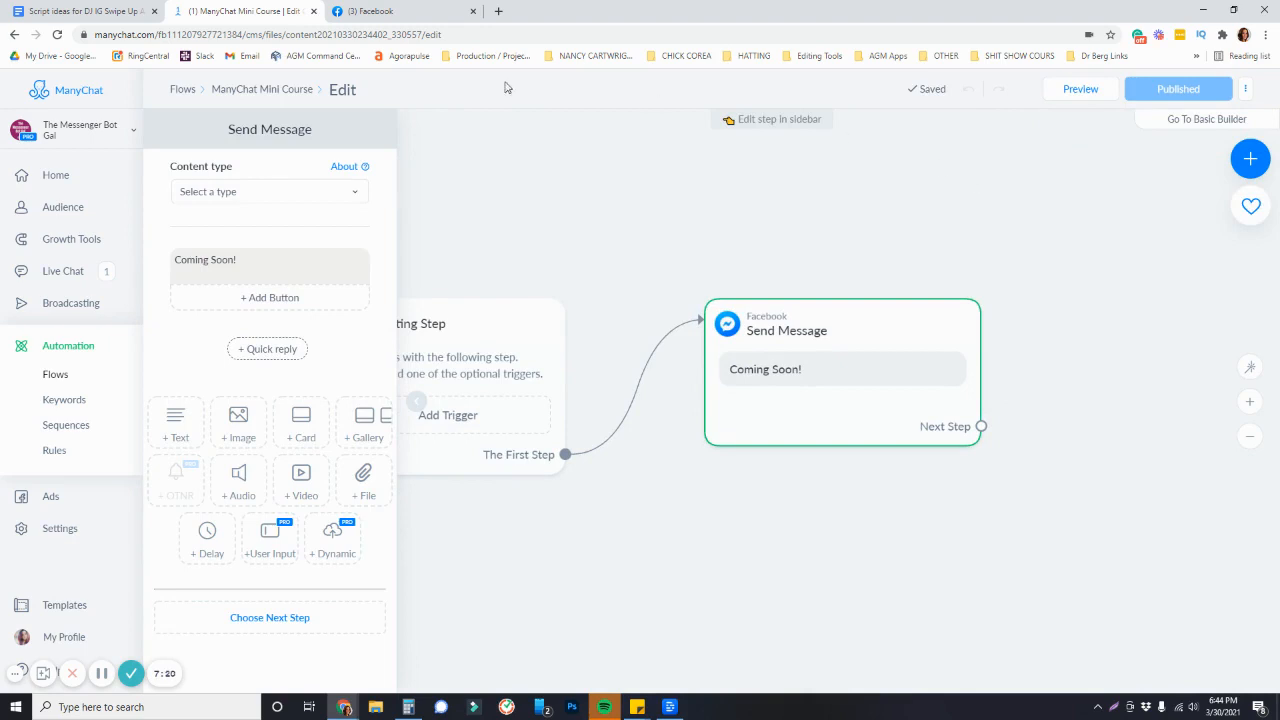
# Return to the Welcome Message Example - Menu flow editor
pyautogui.click(261, 93)
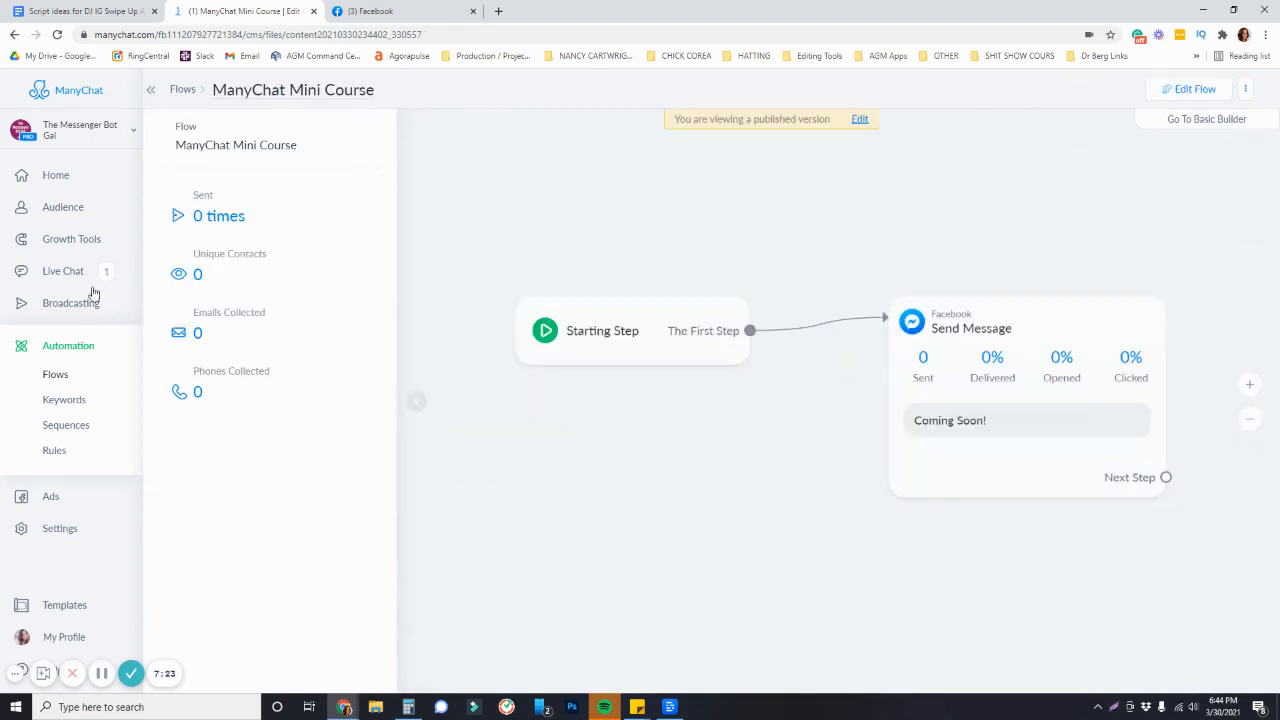
pyautogui.click(15, 37)
pyautogui.click(15, 37)
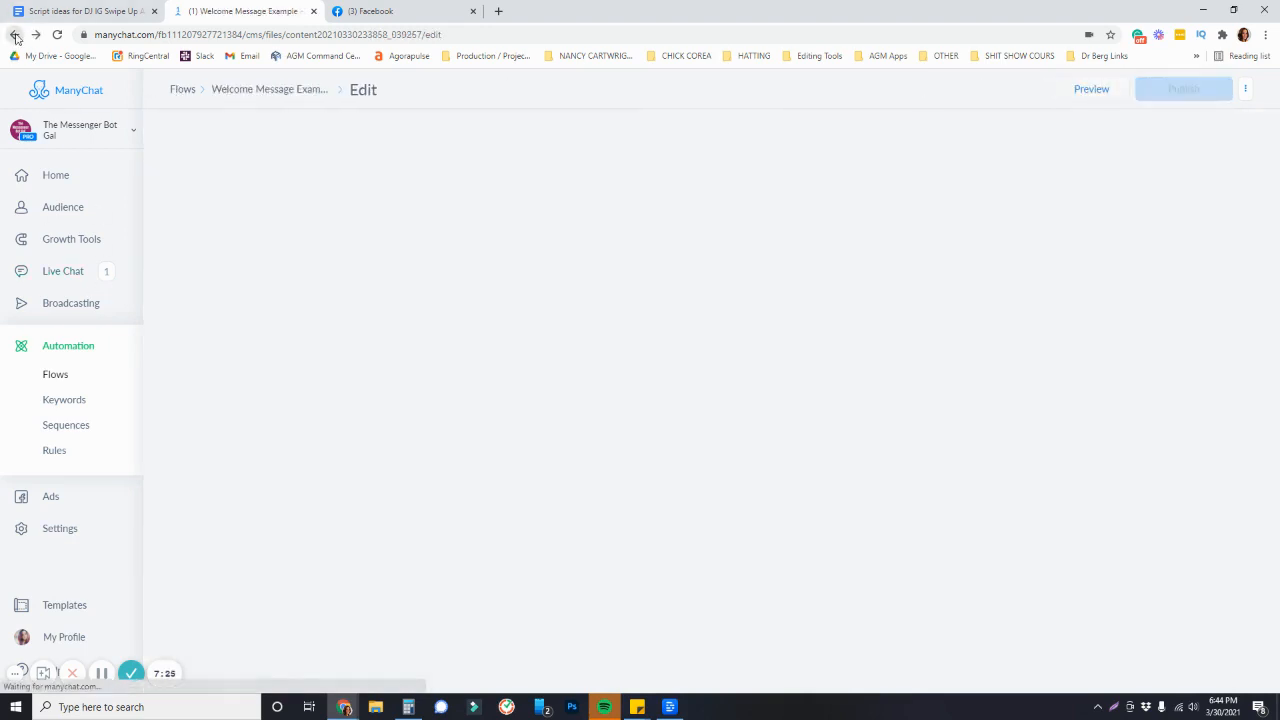
# Attach the "ManyChat Mini Course" flow to the Start Flow step
pyautogui.click(1034, 497)
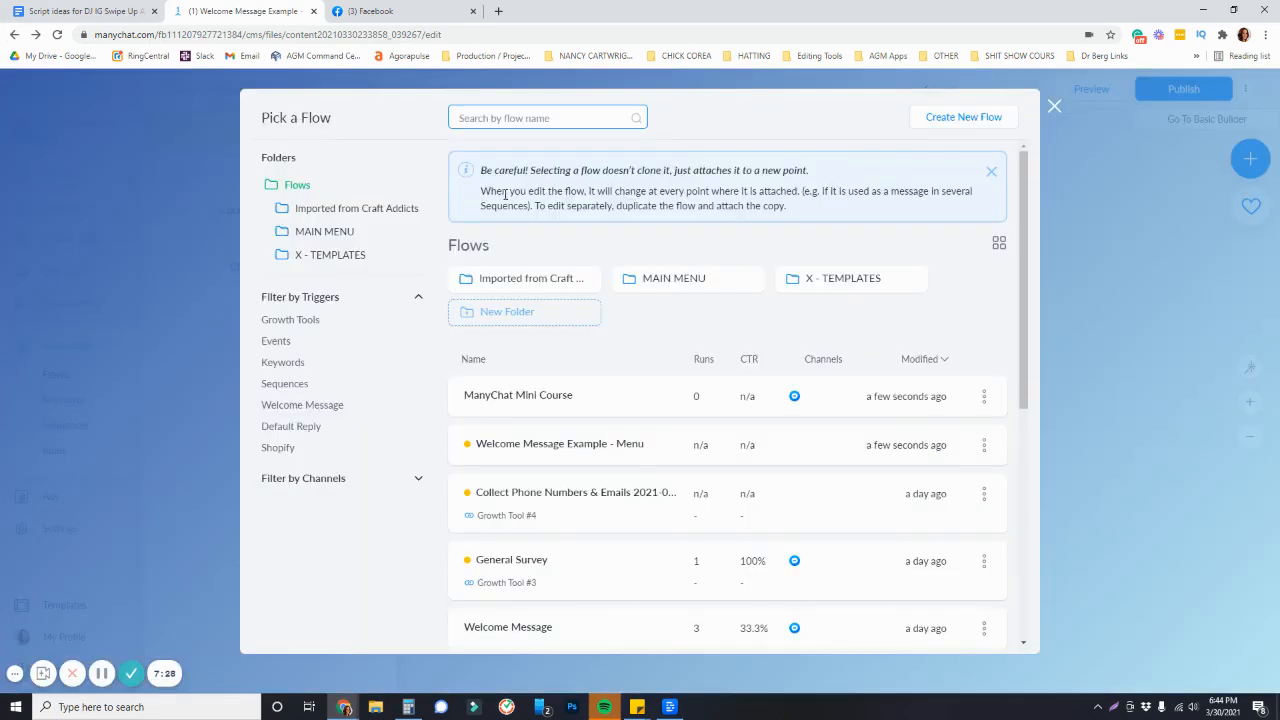
pyautogui.click(535, 398)
pyautogui.click(920, 628)
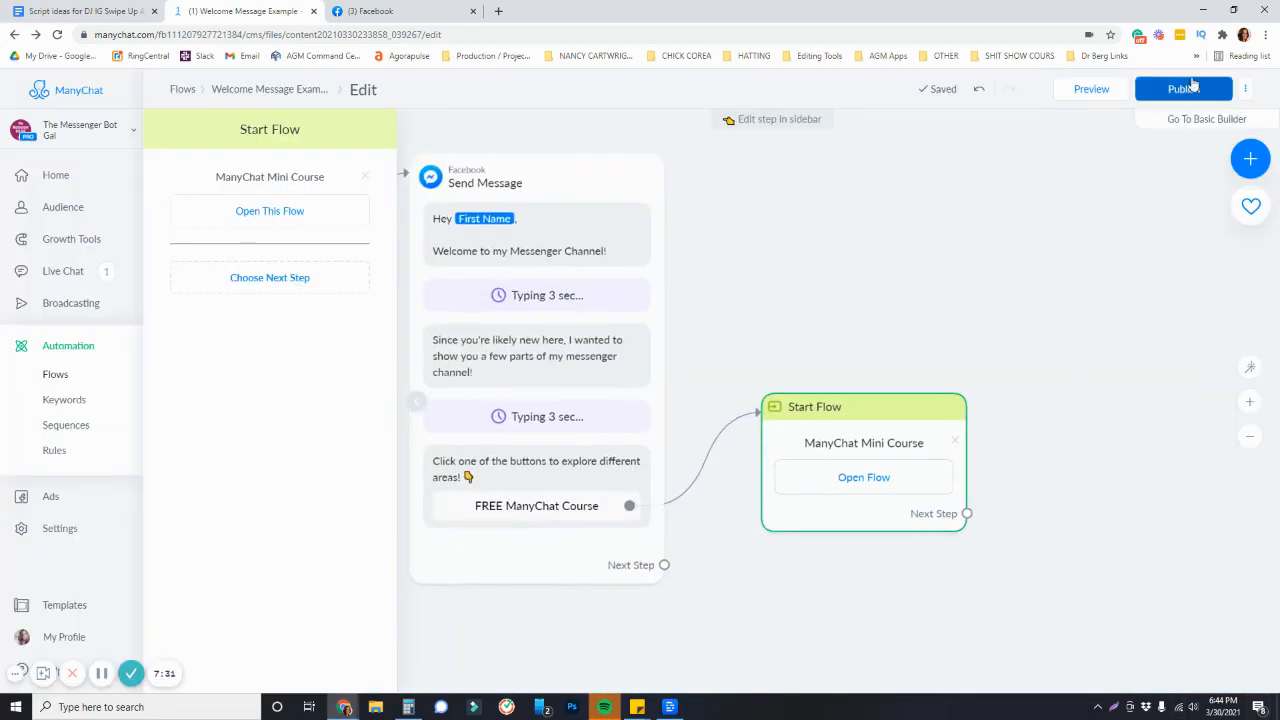
# Publish the welcome message flow
pyautogui.click(1184, 89)
pyautogui.scroll(-2, 785, 280)
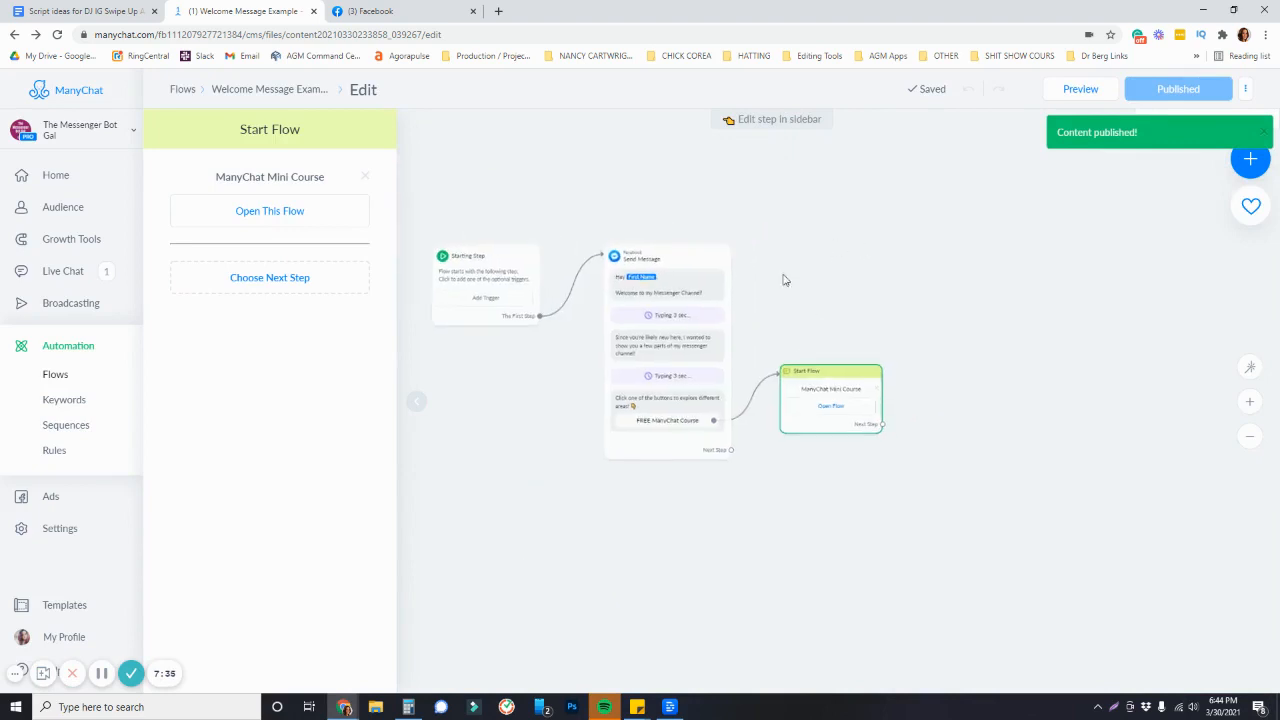
pyautogui.scroll(3, 696, 325)
pyautogui.scroll(-1, 677, 514)
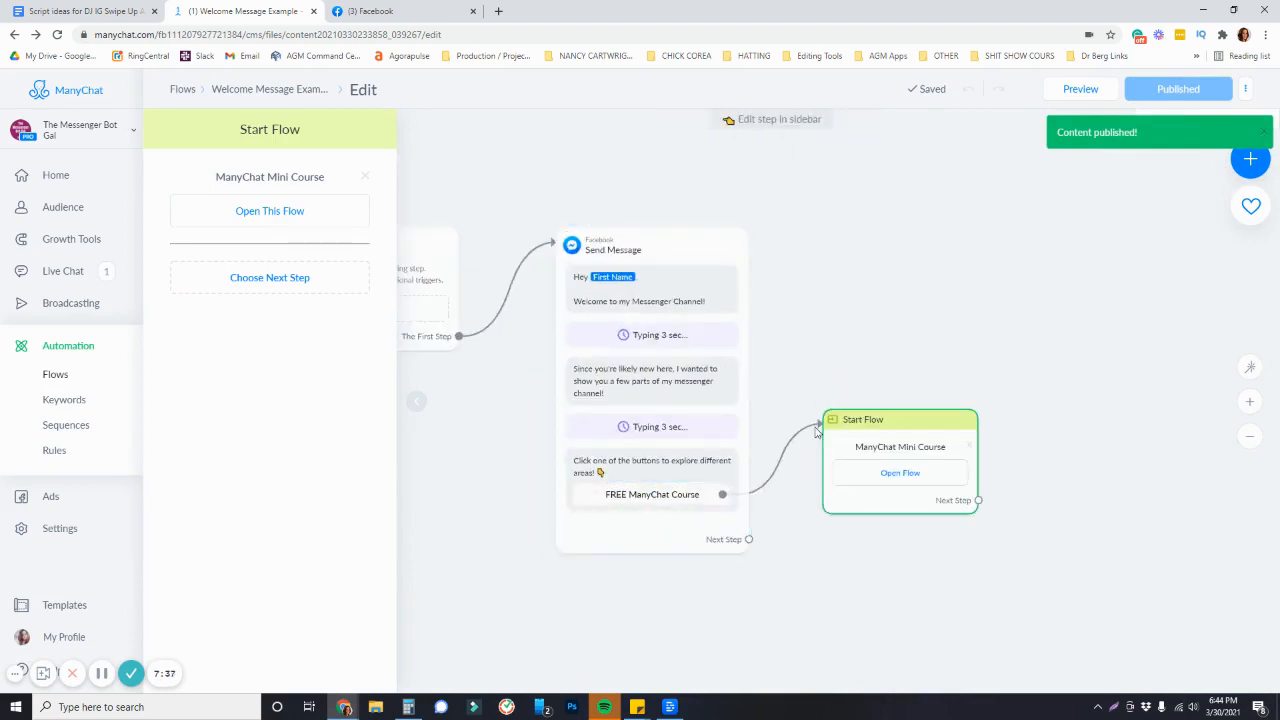
# Delete the "Or, Click one of the buttons below to connect!" text block with its buttons
pyautogui.click(660, 534)
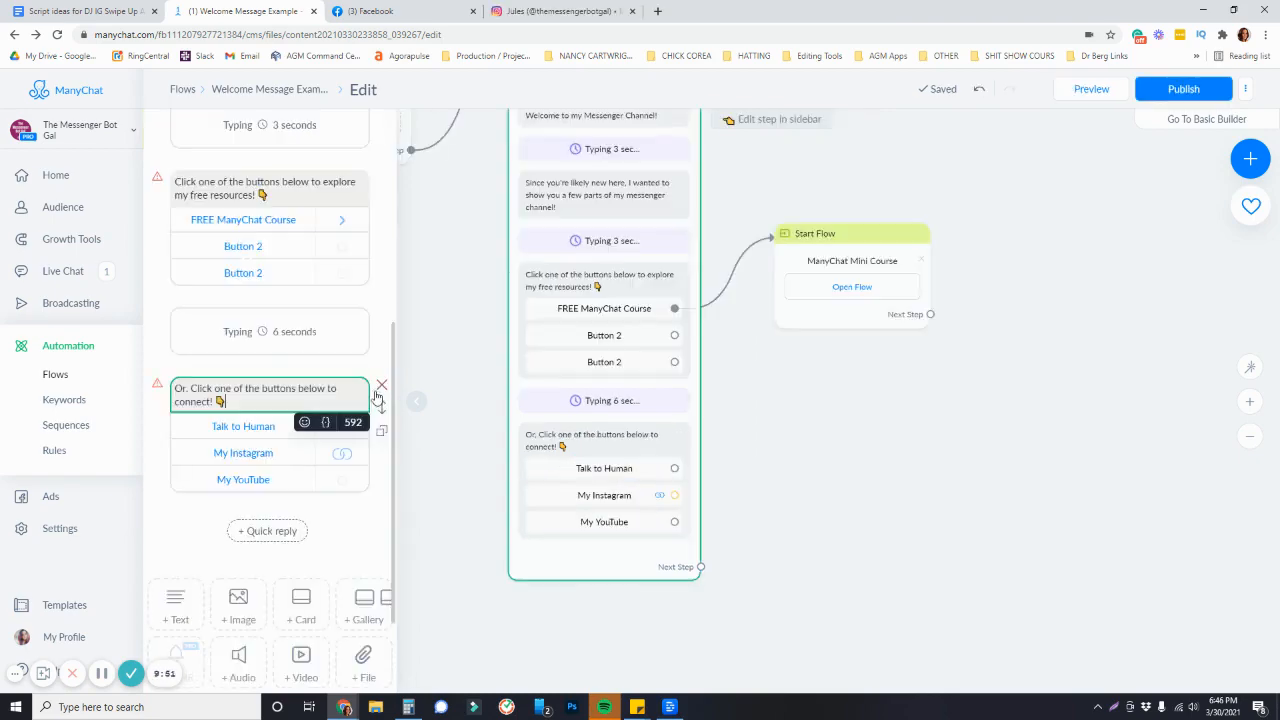
pyautogui.click(378, 394)
# Delete all three buttons under the "Click one of the buttons below to explore my free resources!" text
pyautogui.click(744, 172)
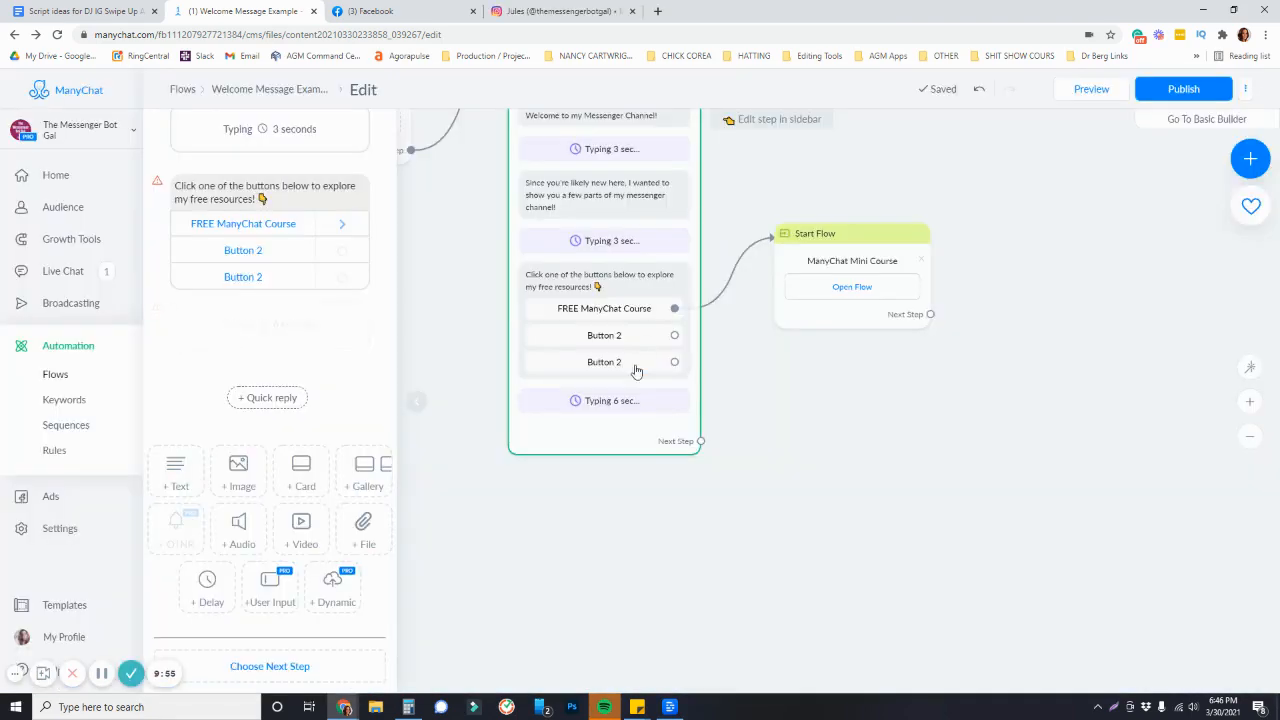
pyautogui.click(618, 310)
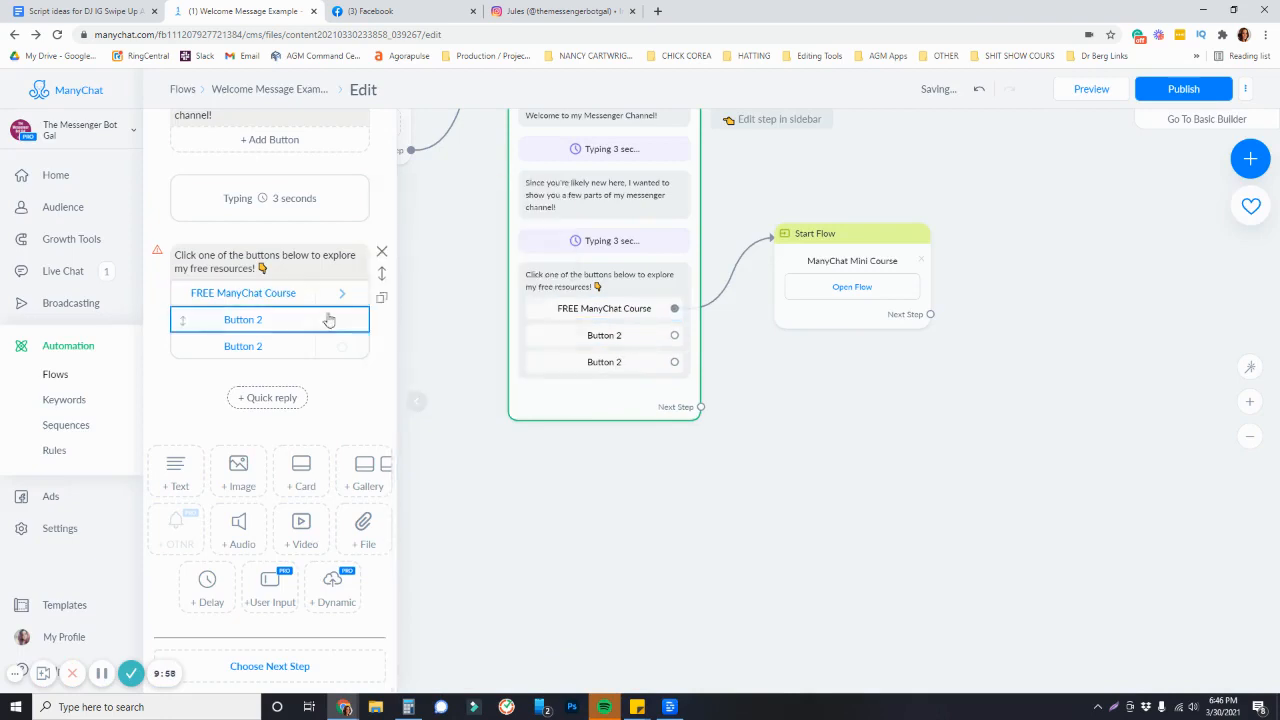
pyautogui.click(300, 293)
pyautogui.click(408, 386)
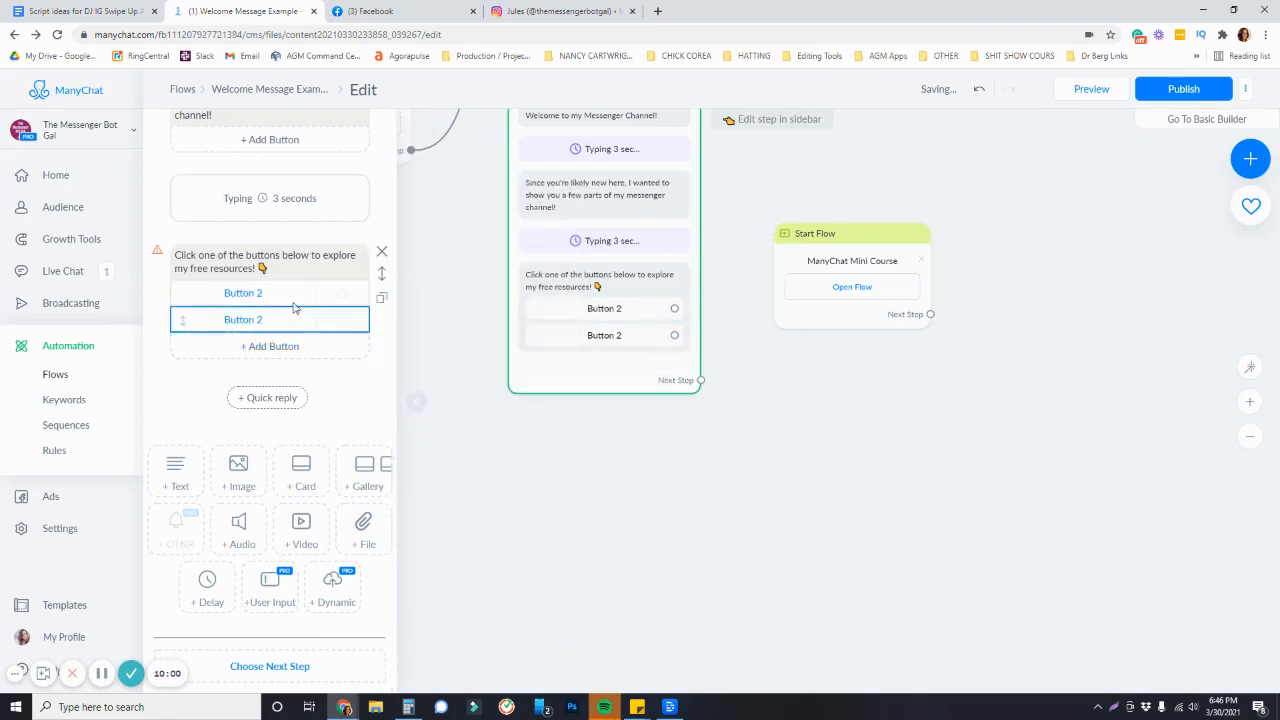
pyautogui.click(243, 320)
pyautogui.click(408, 466)
pyautogui.click(270, 321)
pyautogui.click(408, 466)
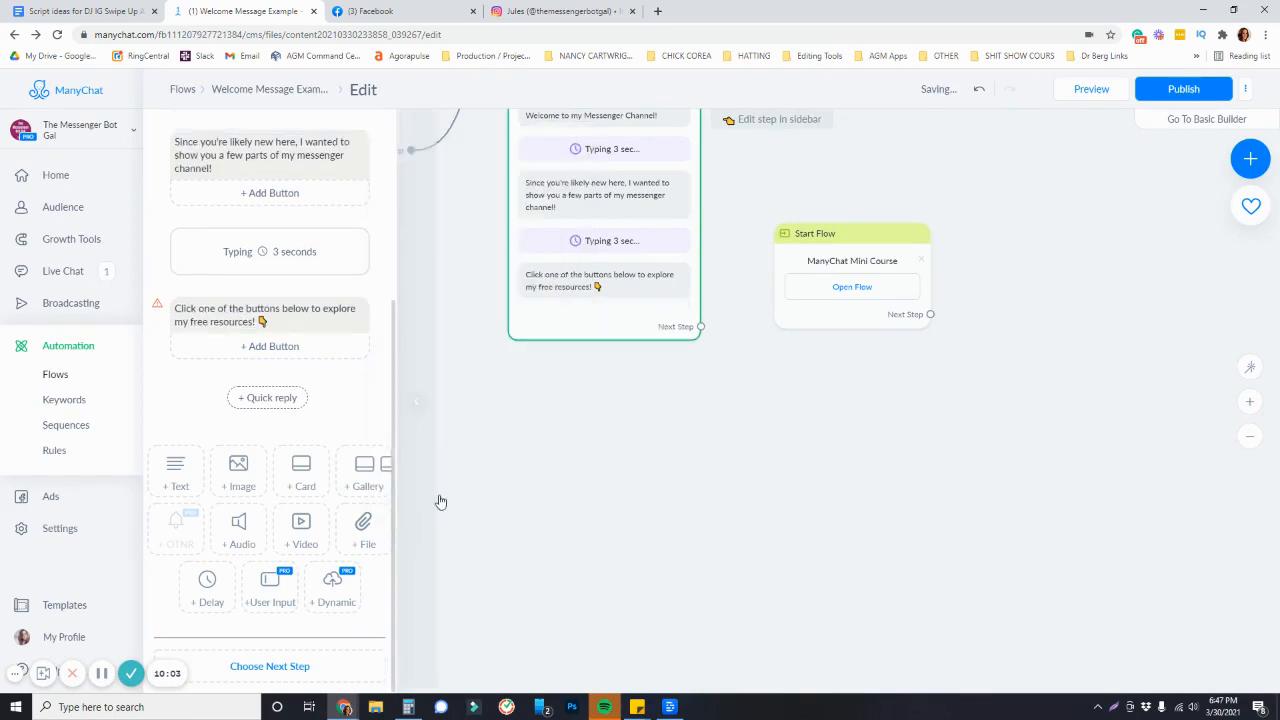
# Add a 3-second typing delay and a gallery card below the free resources text
pyautogui.click(208, 592)
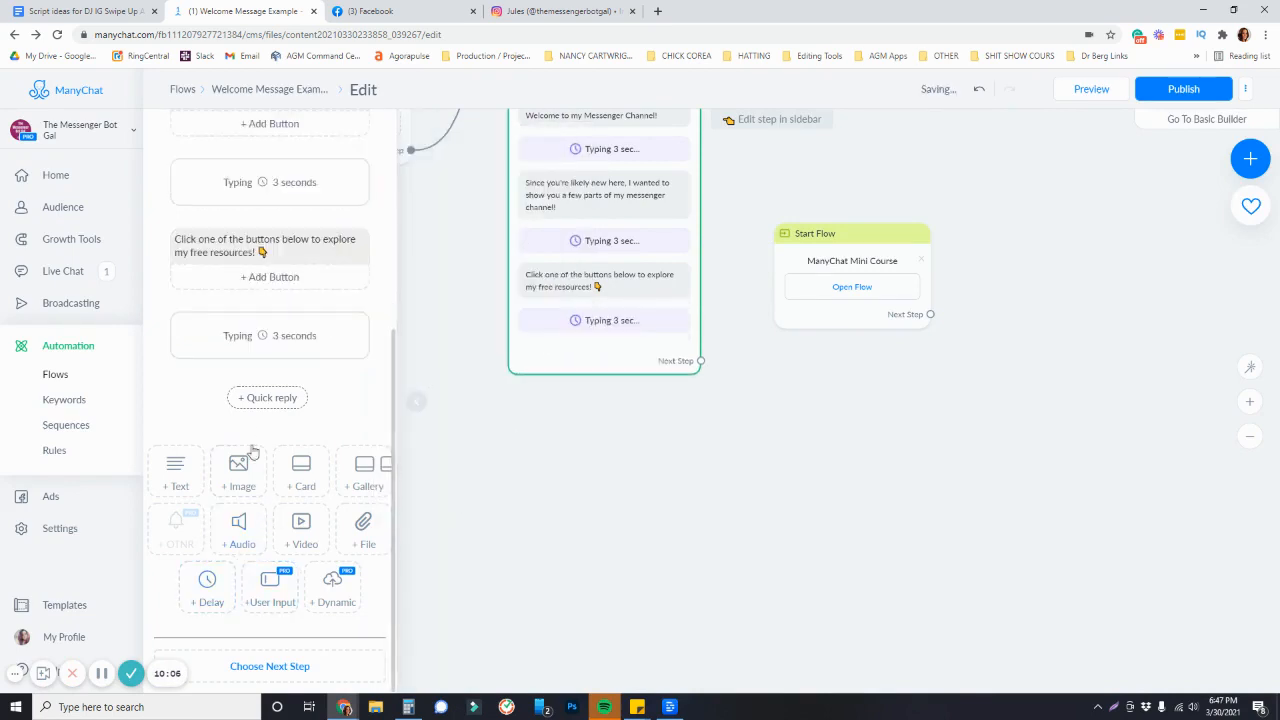
pyautogui.click(366, 480)
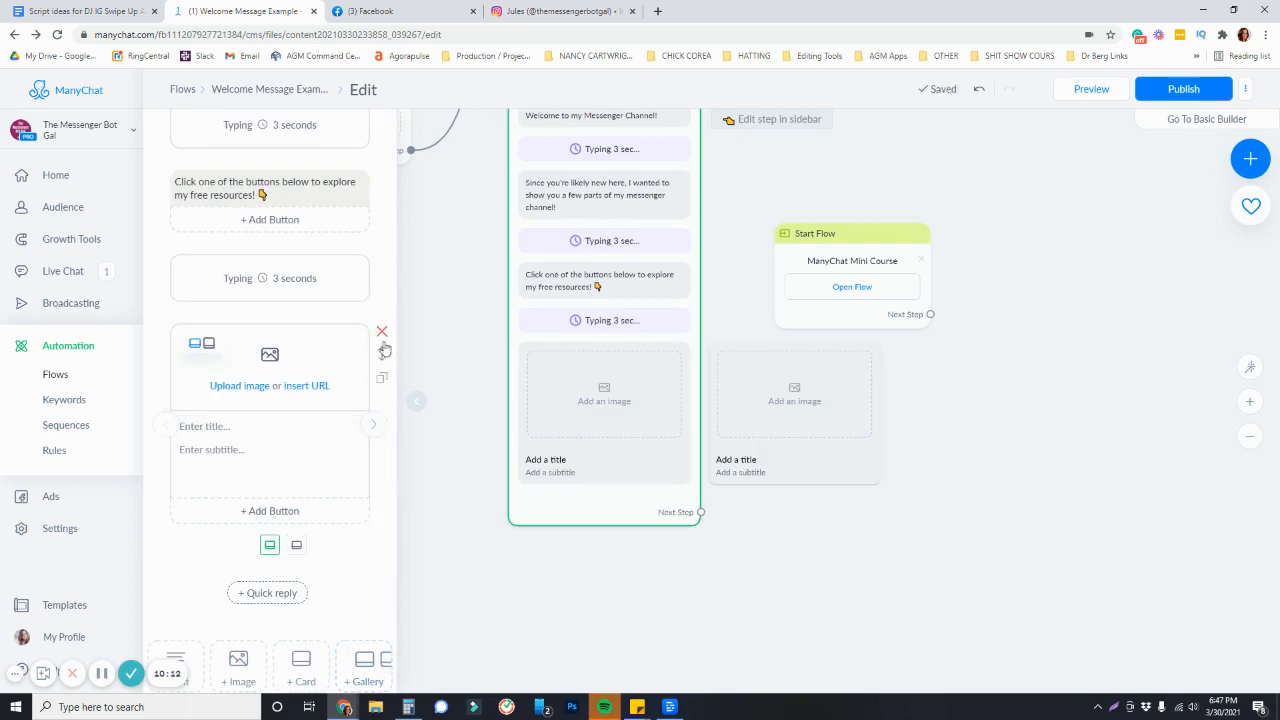
# Switch the gallery card to the square image layout and title it Free Resources
pyautogui.click(211, 344)
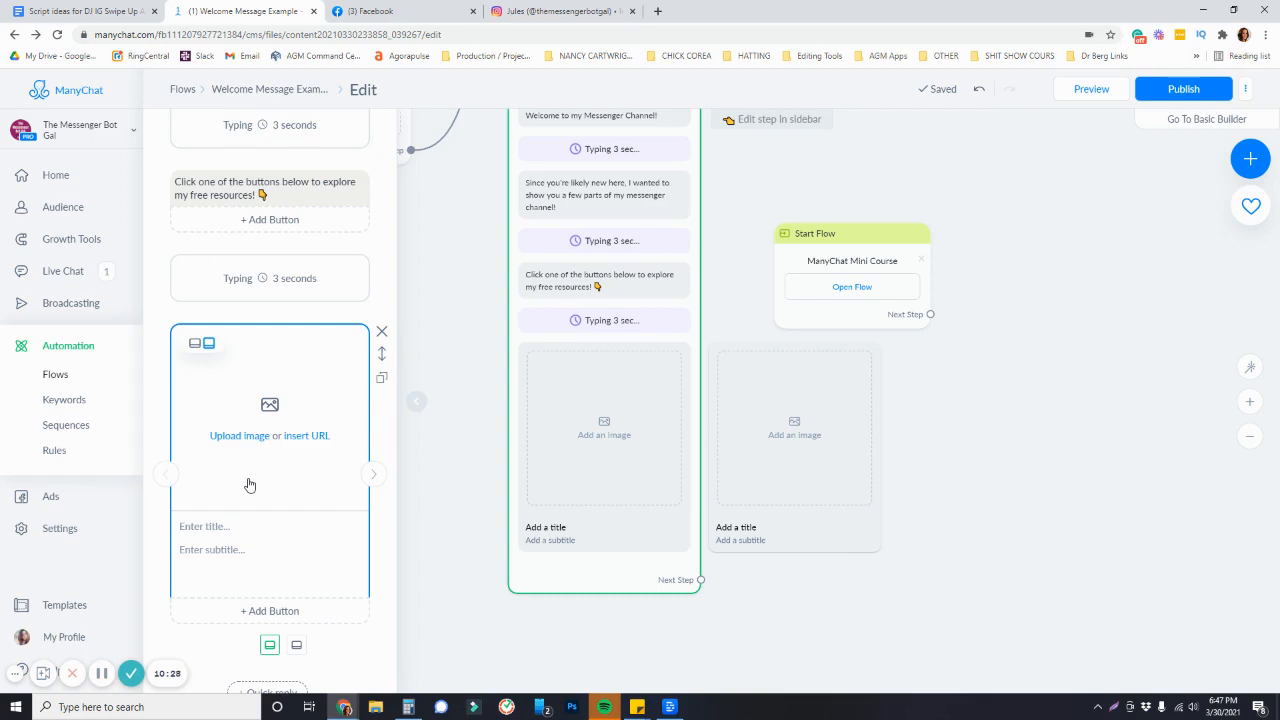
pyautogui.click(244, 527)
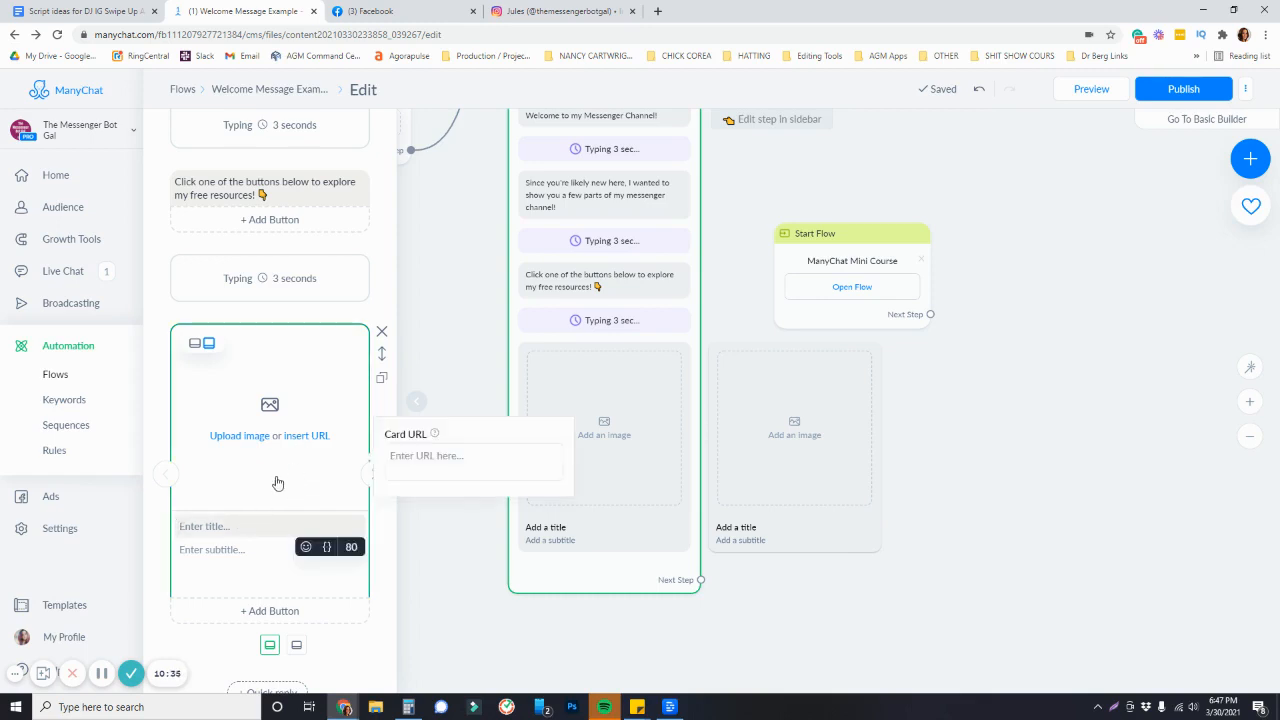
pyautogui.write('Free Res')
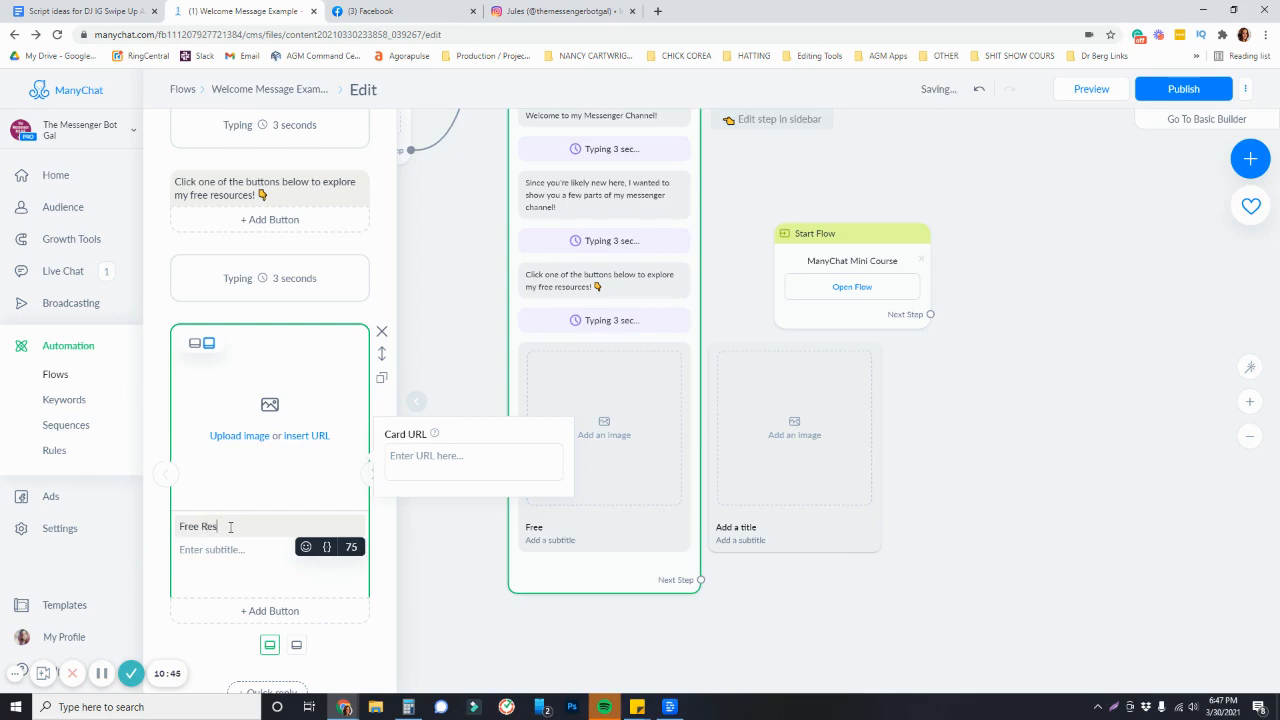
pyautogui.write('ources')
# Set the card subtitle to "Click the button below to get access to my free mini courses, PDFs and more! 👇"
pyautogui.click(230, 550)
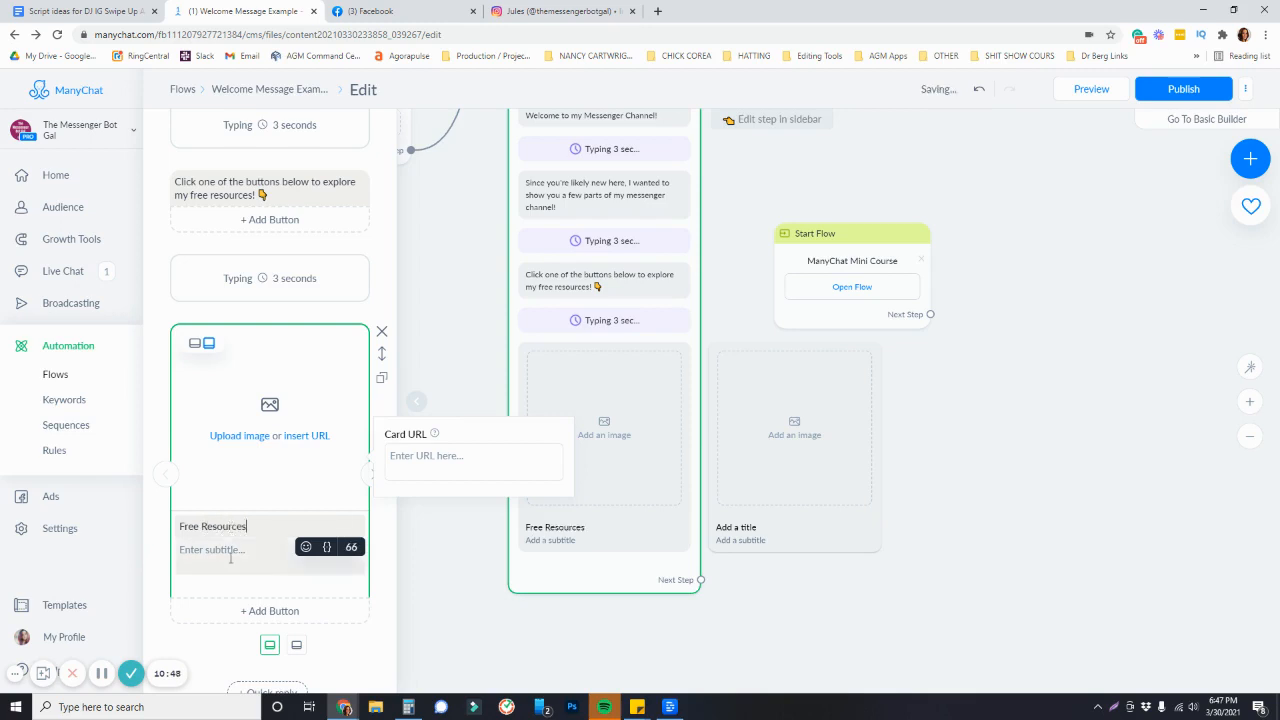
pyautogui.write('Click the button below to')
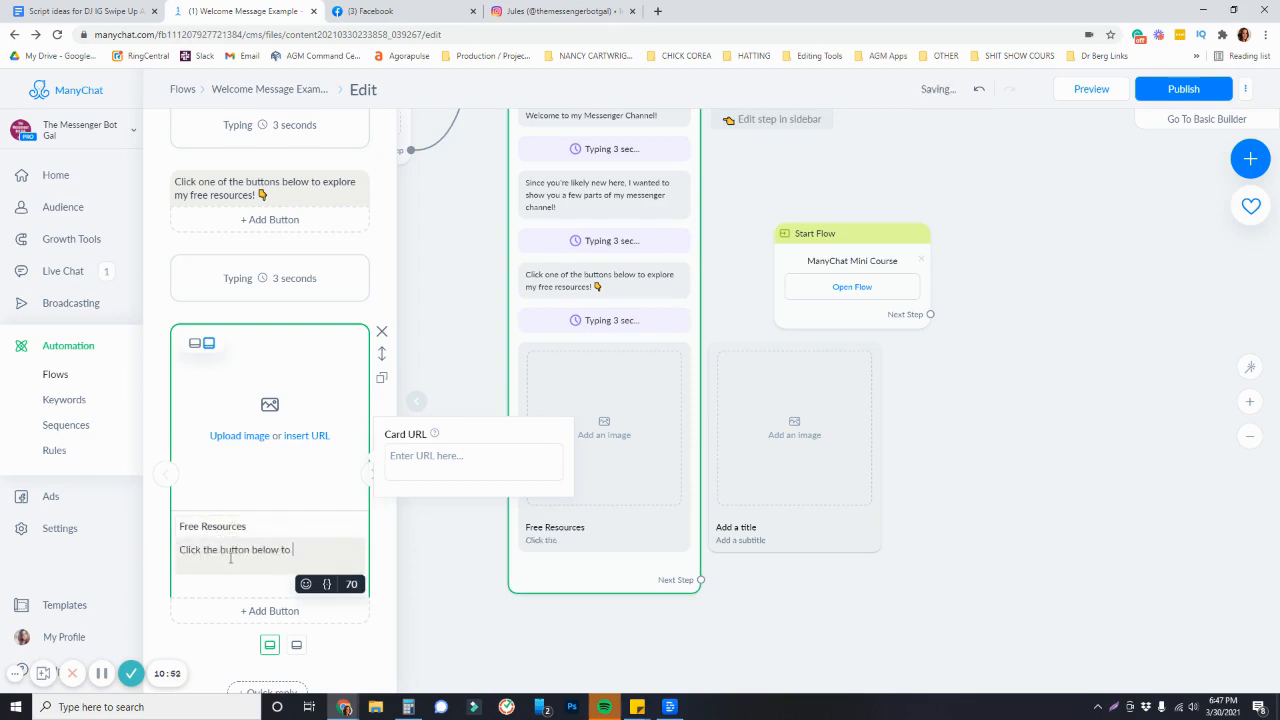
pyautogui.write(' get access')
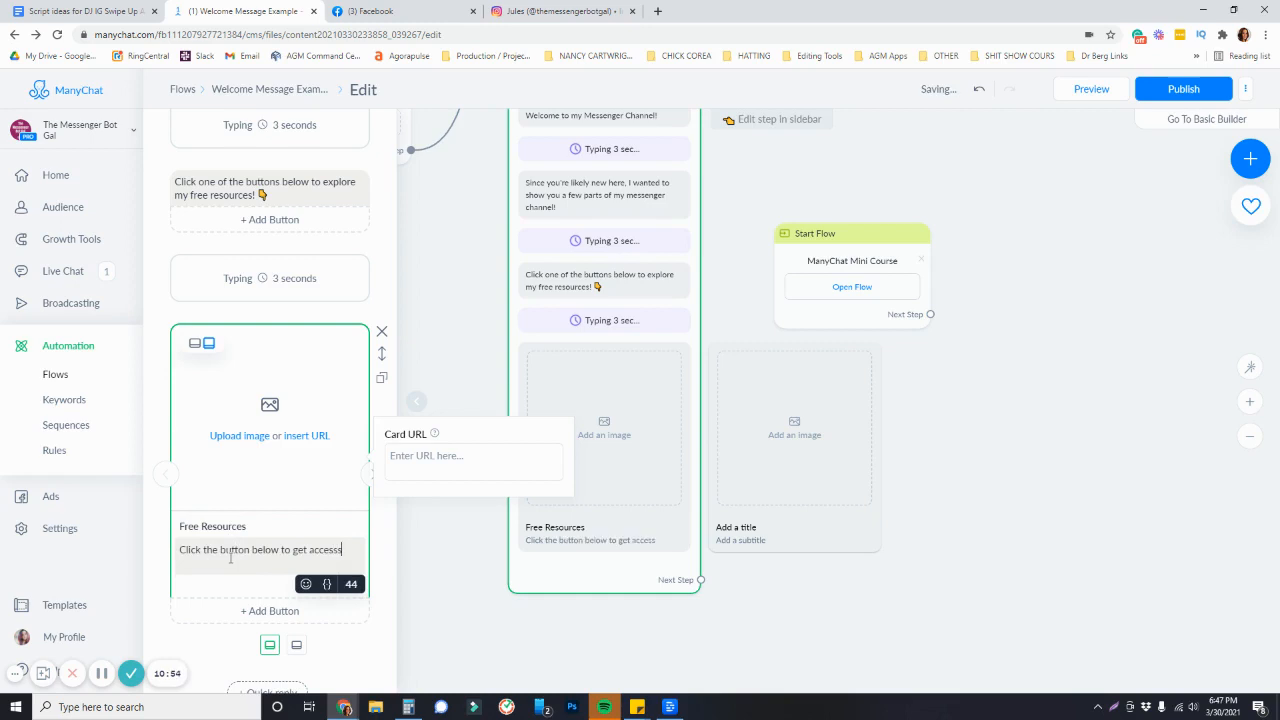
pyautogui.write(' to my free mini courses. PDF')
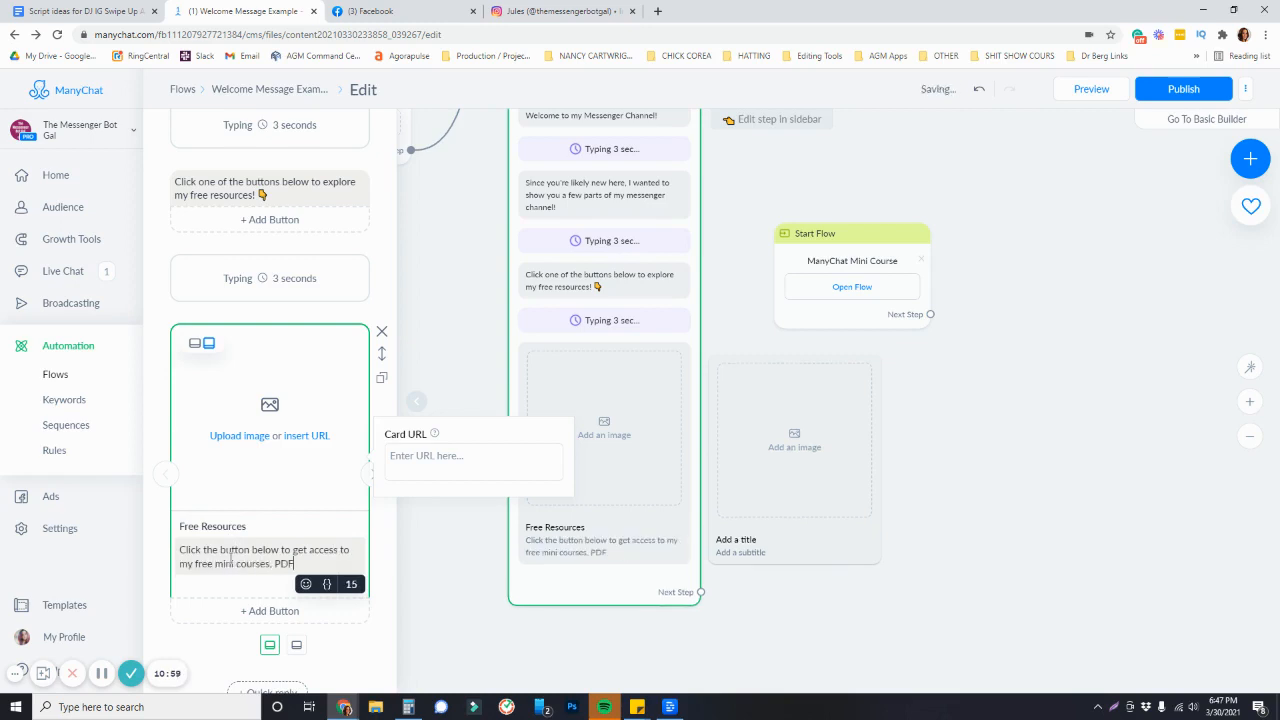
pyautogui.write('s and more! 👇')
# Add a Free Resources button to the first gallery card
pyautogui.click(258, 610)
pyautogui.write('Free Reso')
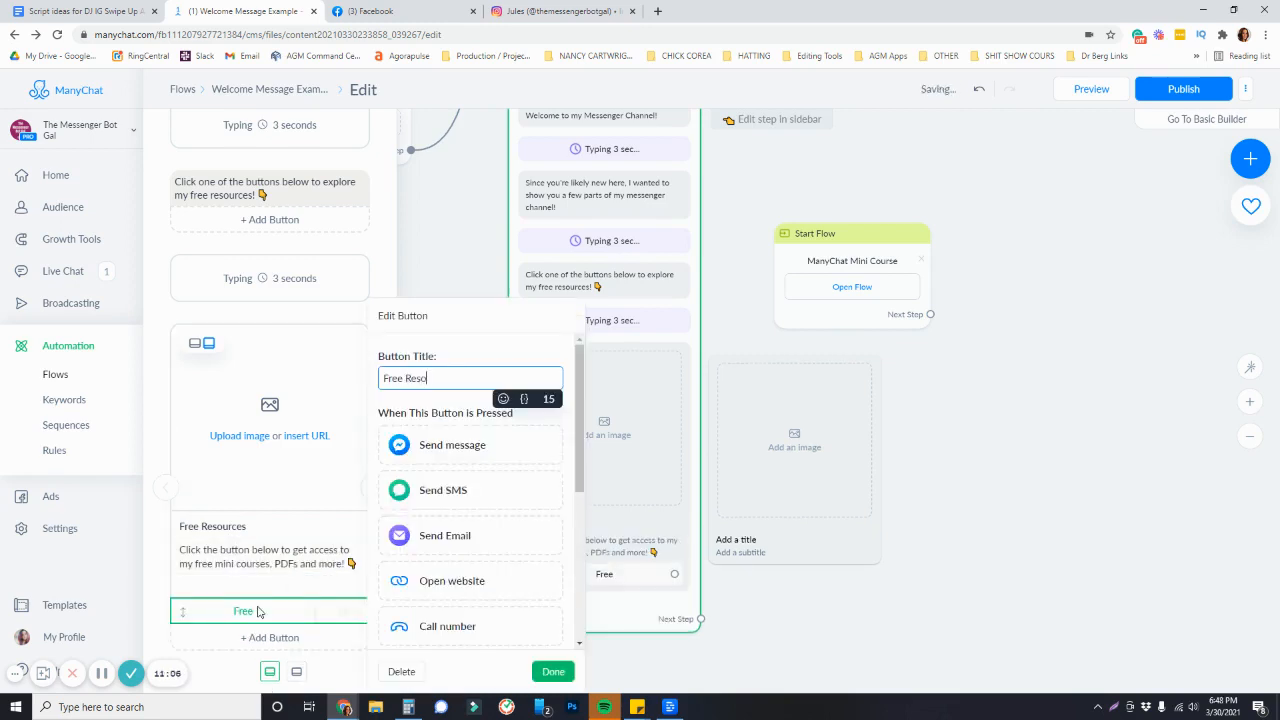
pyautogui.write('urces')
pyautogui.click(360, 506)
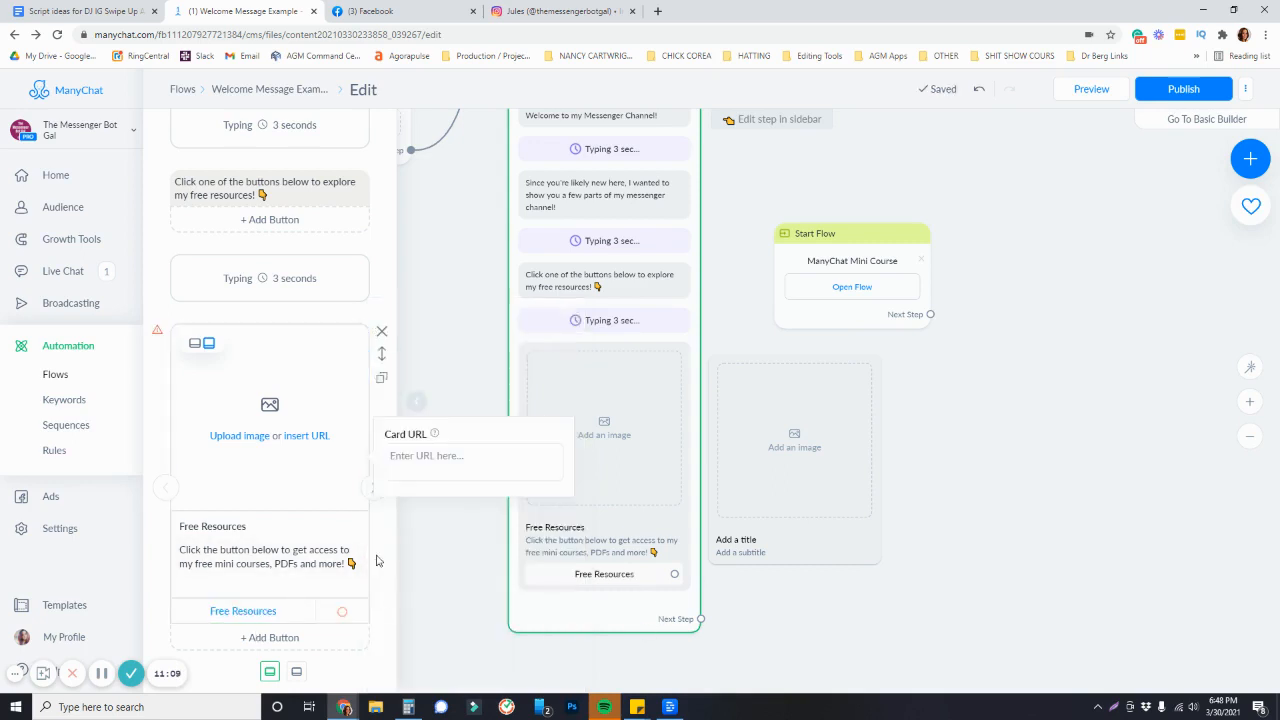
# Move to the second gallery card and title it Download Free Templates
pyautogui.click(369, 496)
pyautogui.click(246, 525)
pyautogui.write('Downlaod')
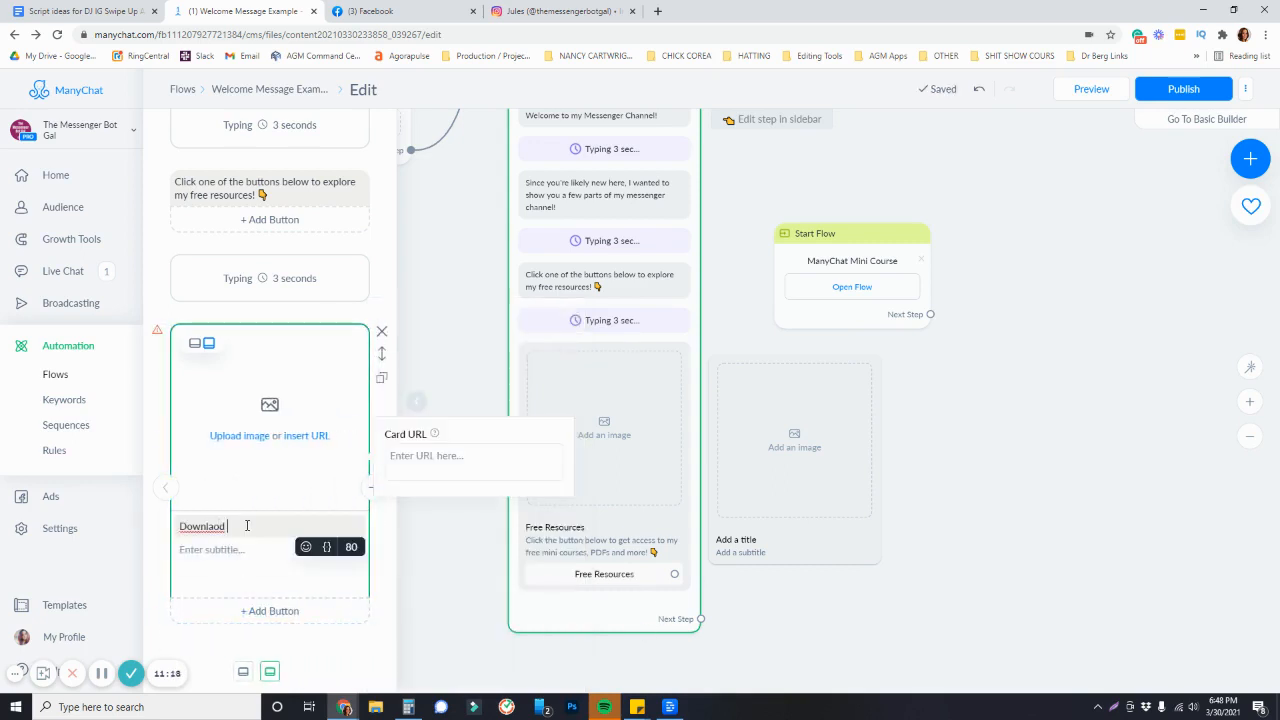
pyautogui.press('BackSpace')
pyautogui.press('BackSpace')
pyautogui.press('BackSpace')
pyautogui.write('oad Templates')
pyautogui.click(265, 549)
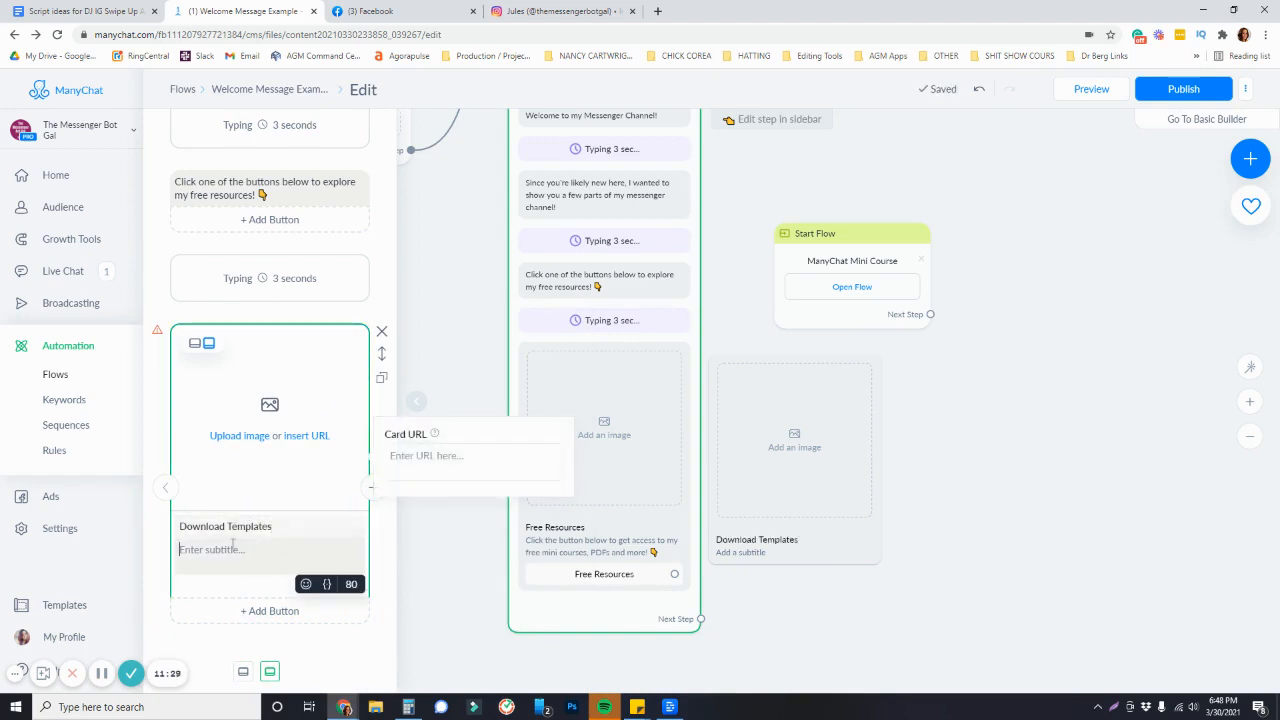
pyautogui.click(226, 526)
pyautogui.write('Free')
# Set the second card's subtitle to "Click the button below to browse my available free ManyChat templates! 👇"
pyautogui.click(233, 549)
pyautogui.write('Click the butto')
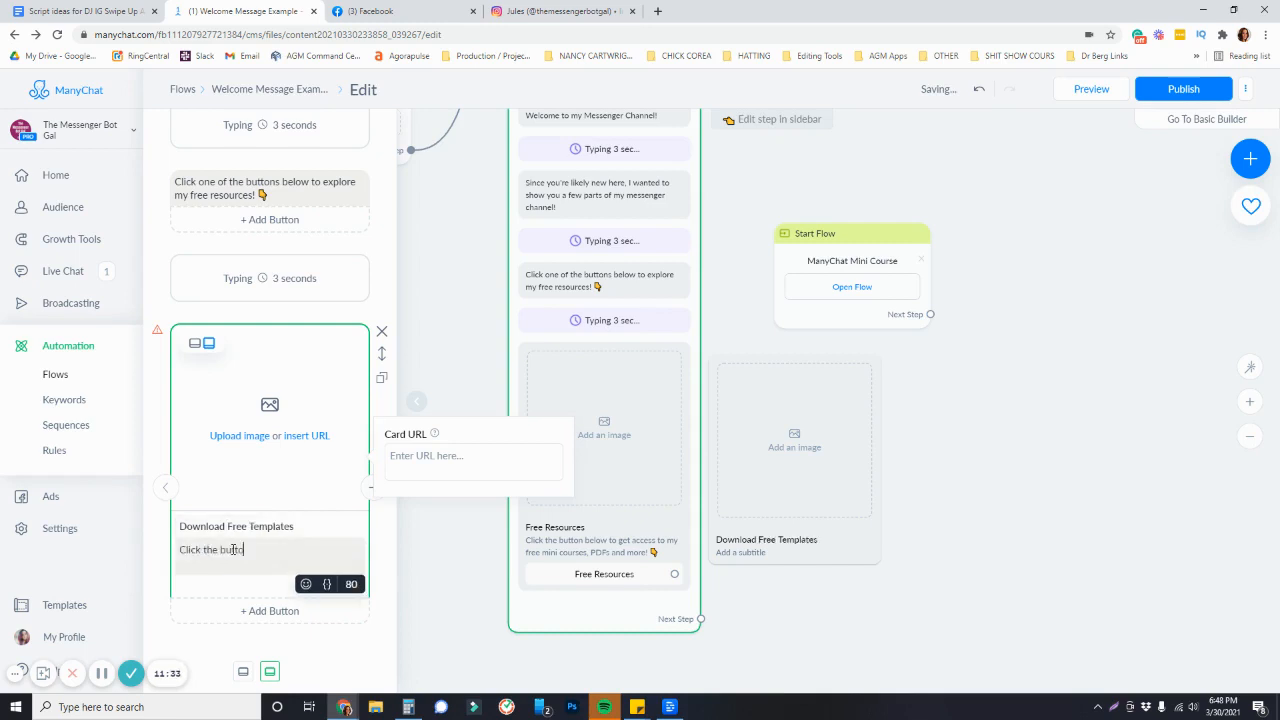
pyautogui.write('n below to browse my')
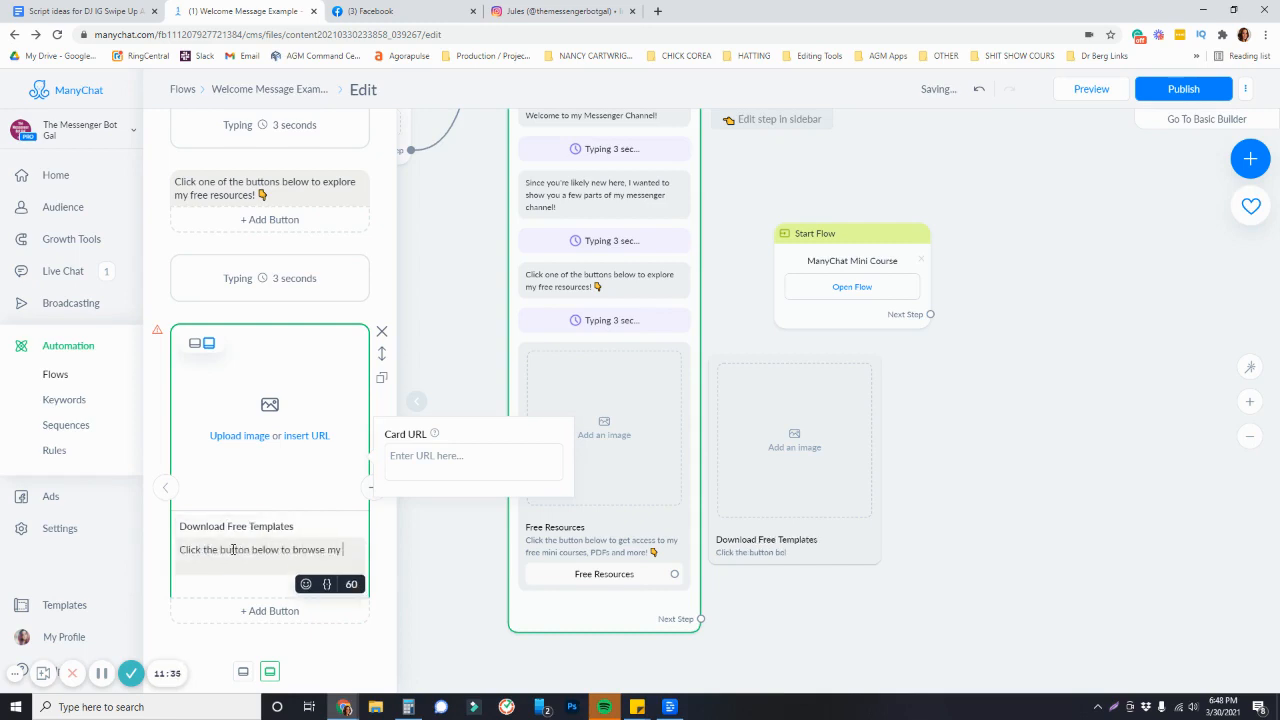
pyautogui.write(' available free ManyChat templates! 👇')
# Add a Free Templates button to the second gallery card
pyautogui.click(269, 610)
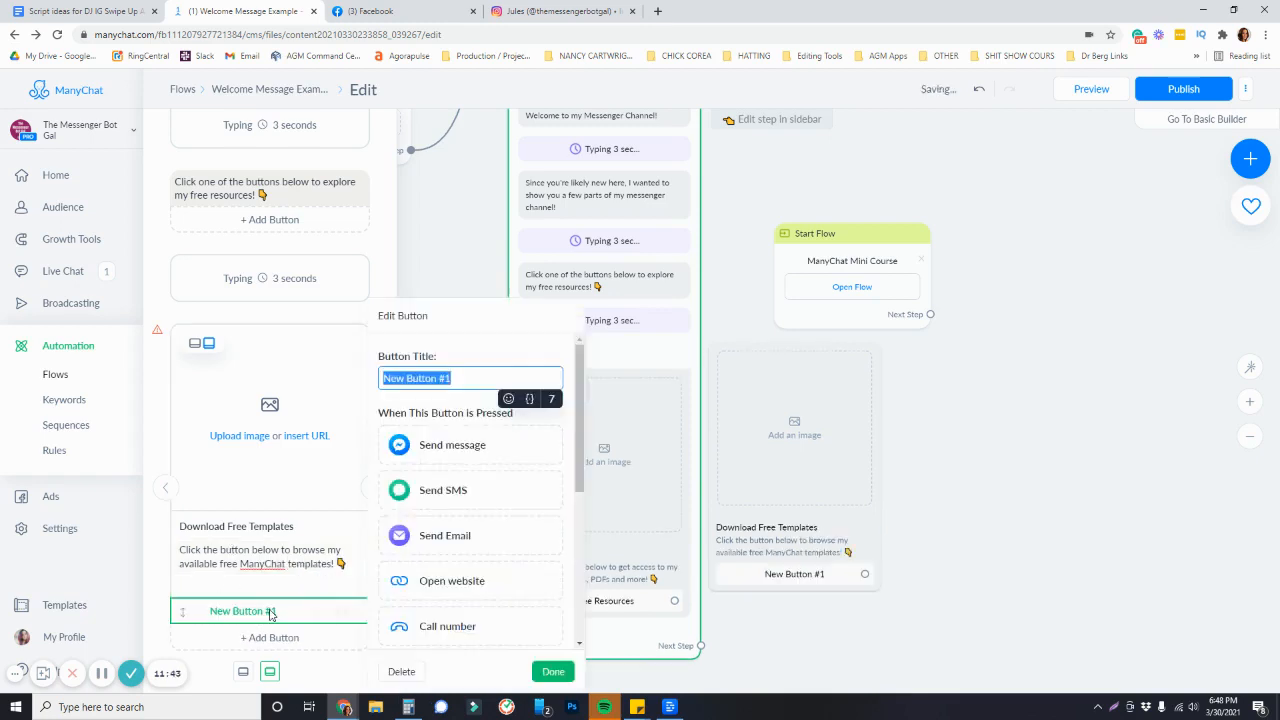
pyautogui.write('Free Templates')
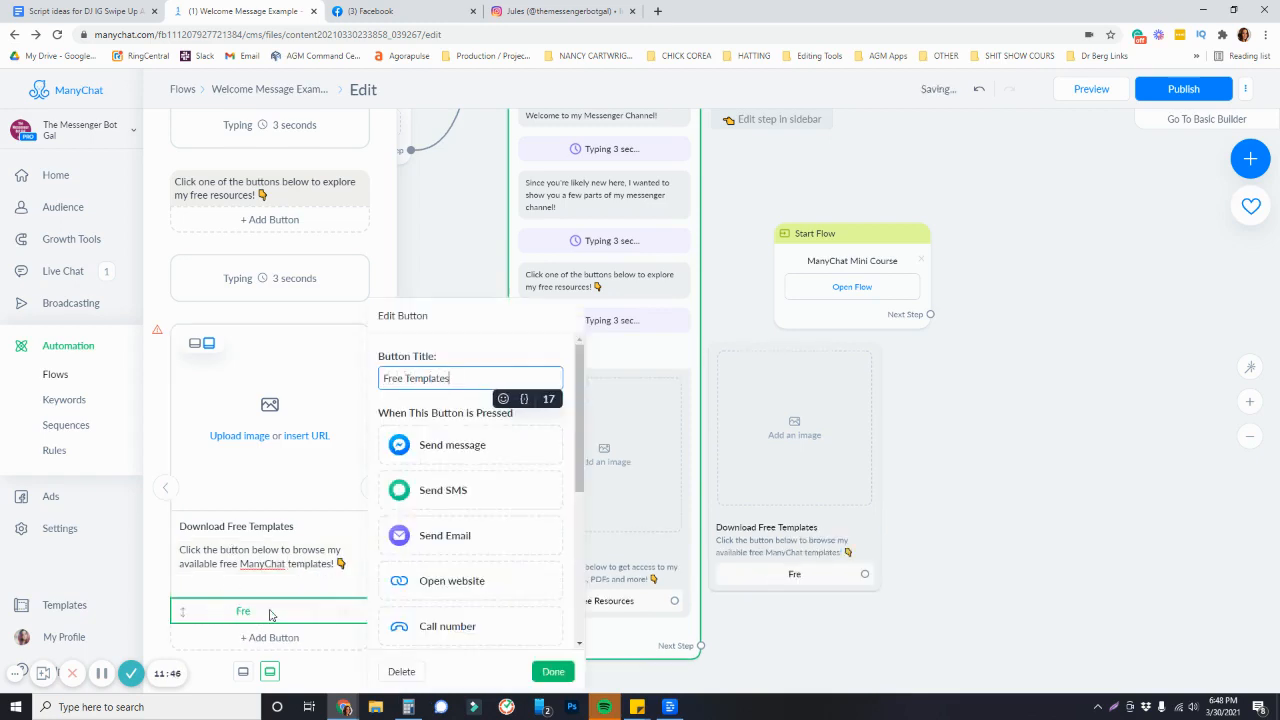
pyautogui.moveTo(1002, 490); pyautogui.dragTo(999, 388)
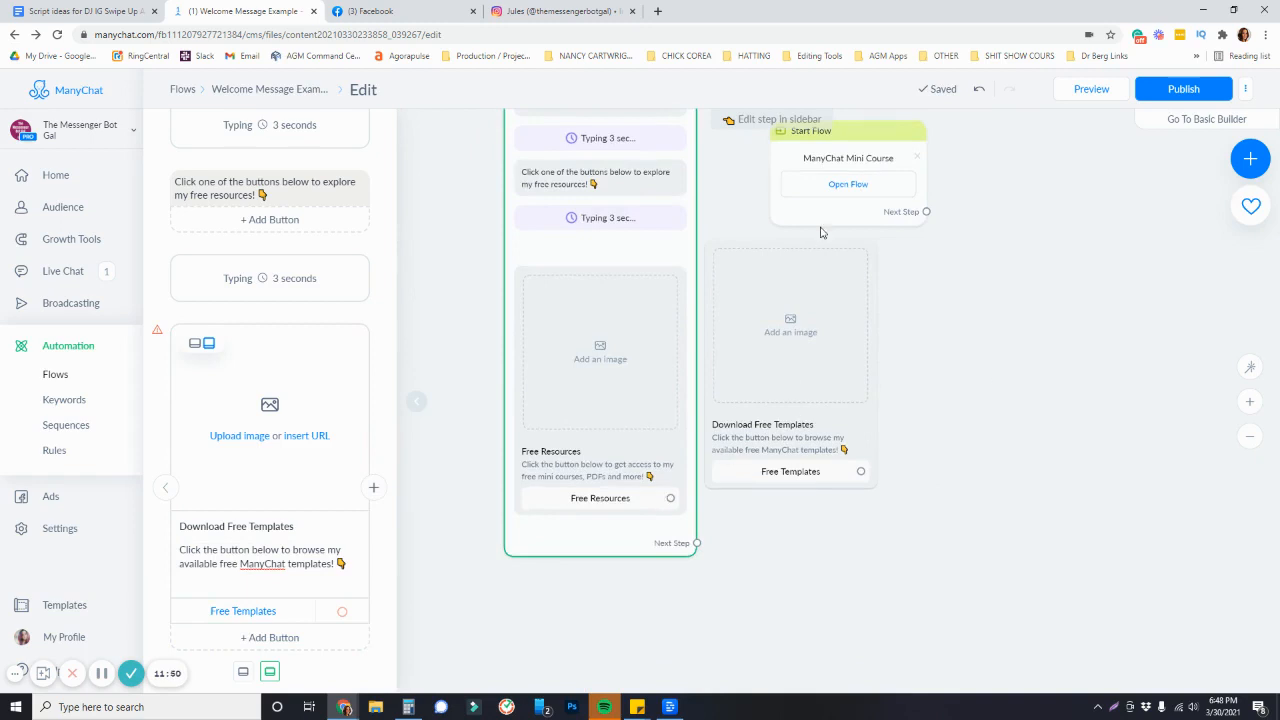
pyautogui.moveTo(853, 558); pyautogui.dragTo(938, 488)
pyautogui.moveTo(924, 485); pyautogui.dragTo(858, 503)
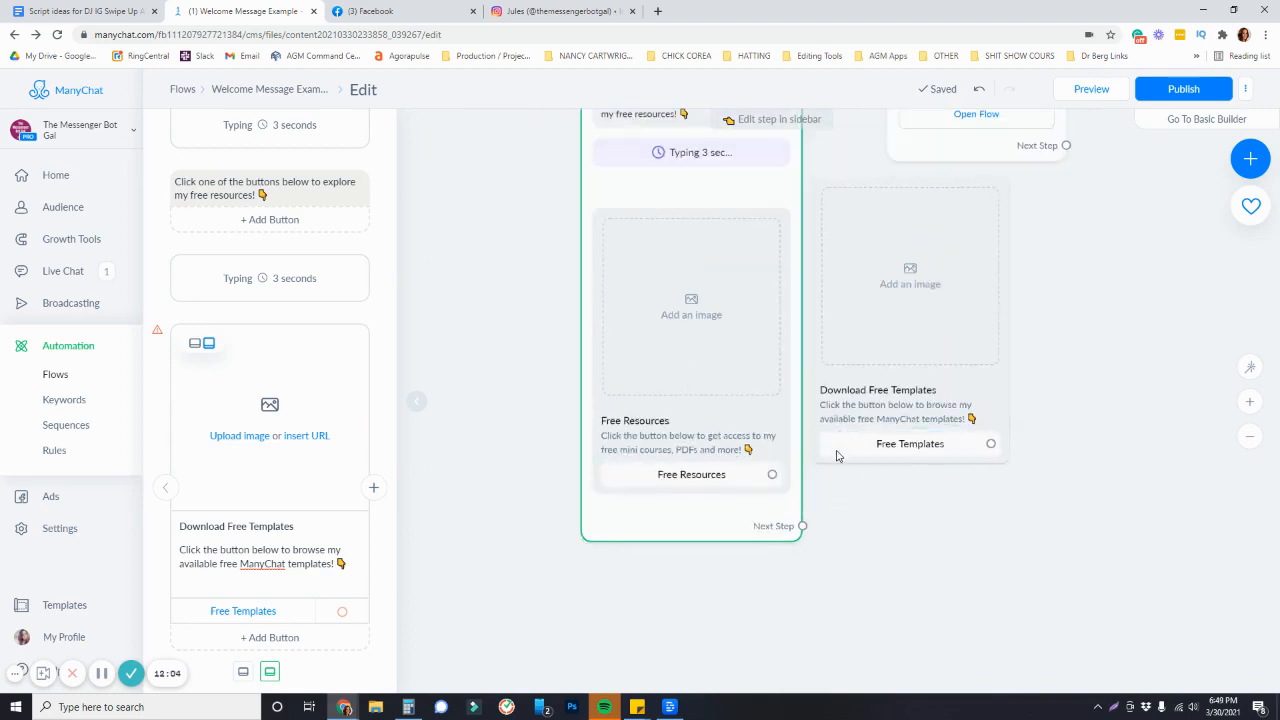
pyautogui.moveTo(926, 400); pyautogui.dragTo(795, 467)
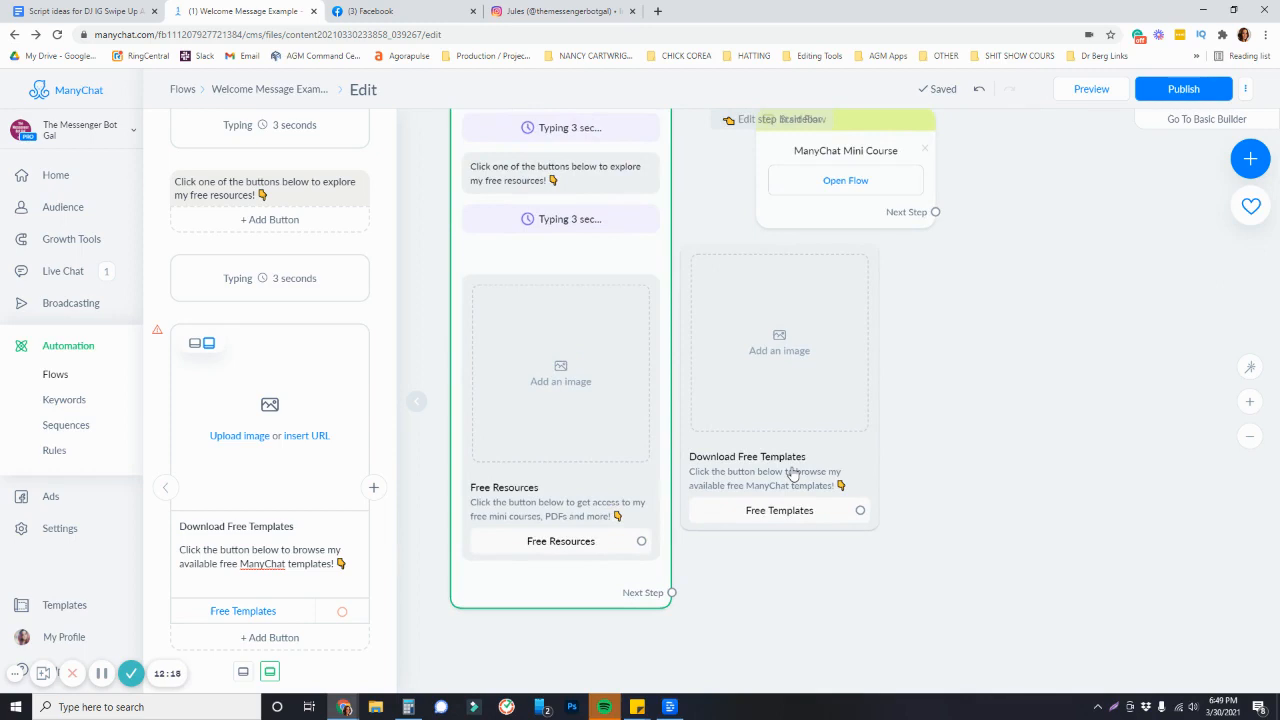
# Add four blank cards to the gallery, then delete one of them
pyautogui.click(376, 489)
pyautogui.scroll(-1, 443, 513)
pyautogui.scroll(-3, 288, 497)
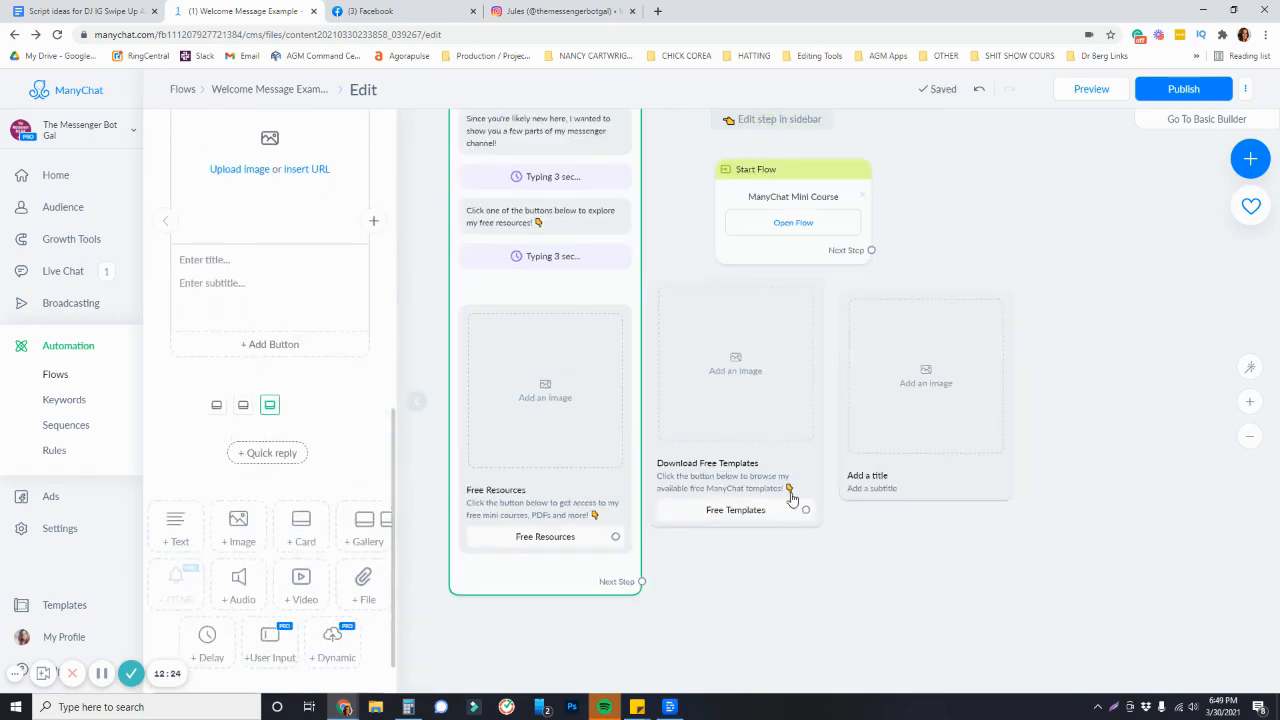
pyautogui.scroll(-5, 1011, 503)
pyautogui.moveTo(1034, 368); pyautogui.dragTo(938, 412)
pyautogui.click(375, 224)
pyautogui.click(376, 225)
pyautogui.click(376, 225)
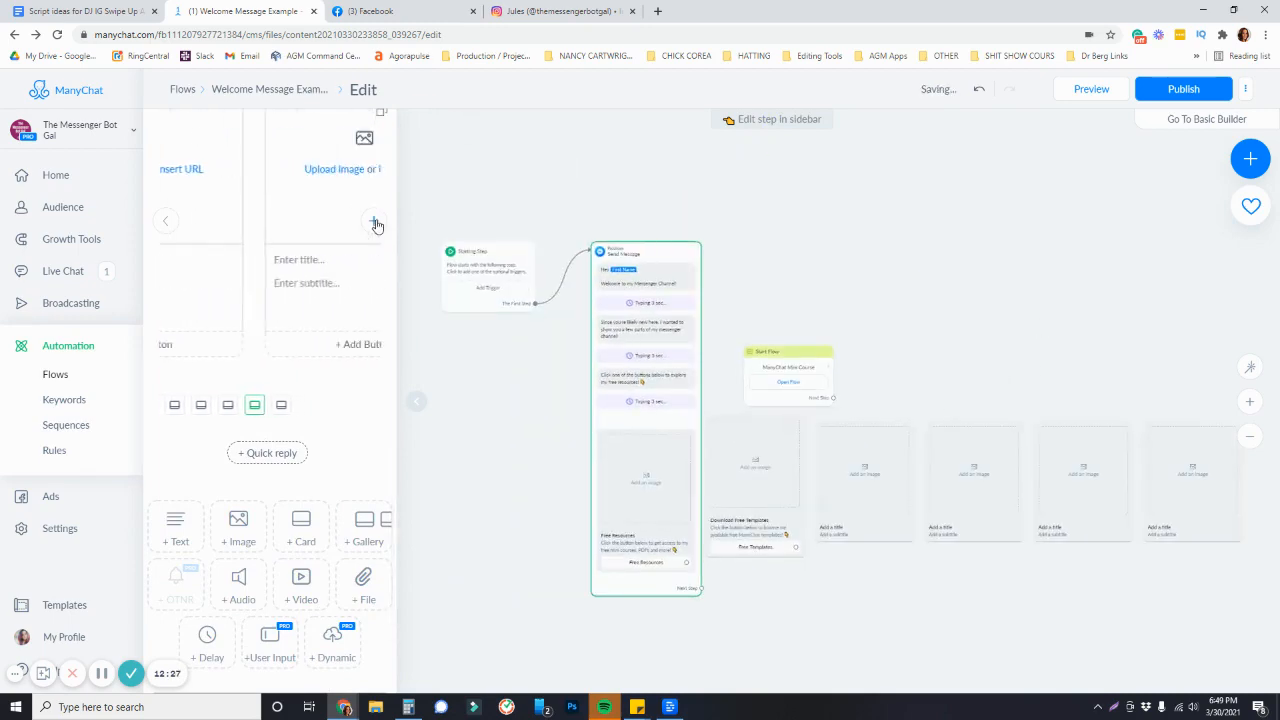
pyautogui.moveTo(966, 295); pyautogui.dragTo(859, 340)
pyautogui.scroll(4, 528, 576)
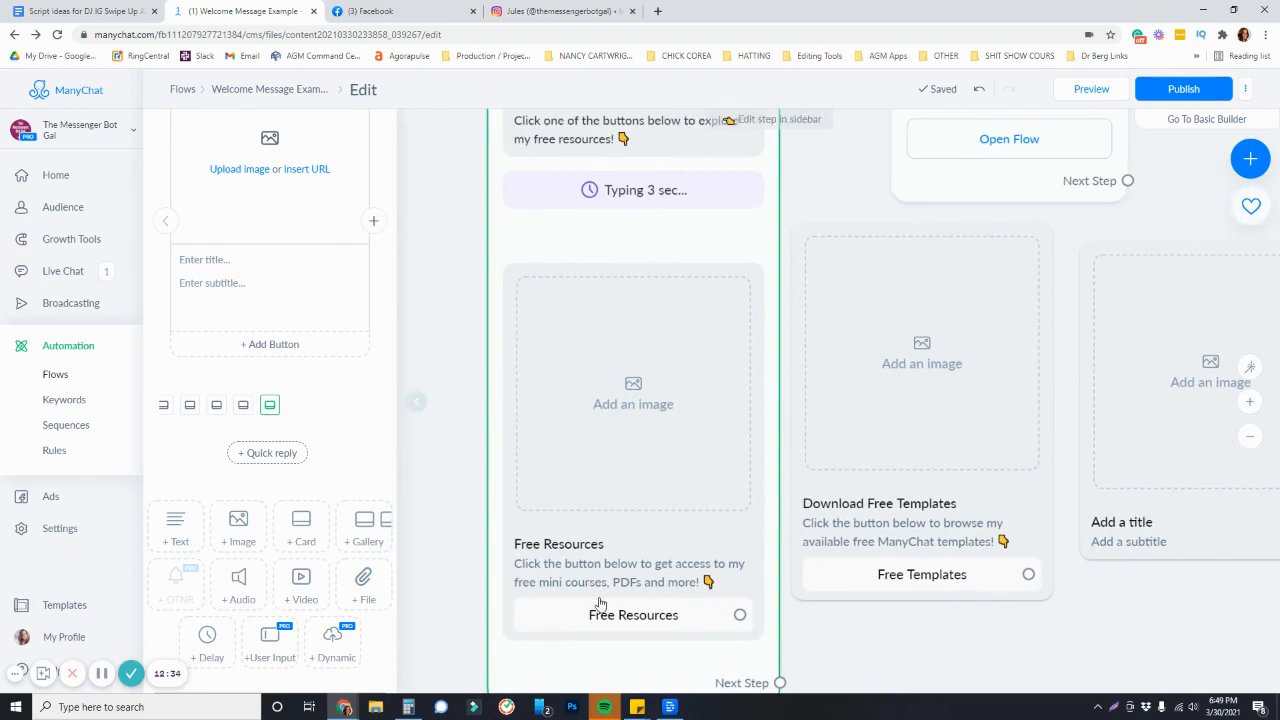
pyautogui.scroll(-4, 619, 583)
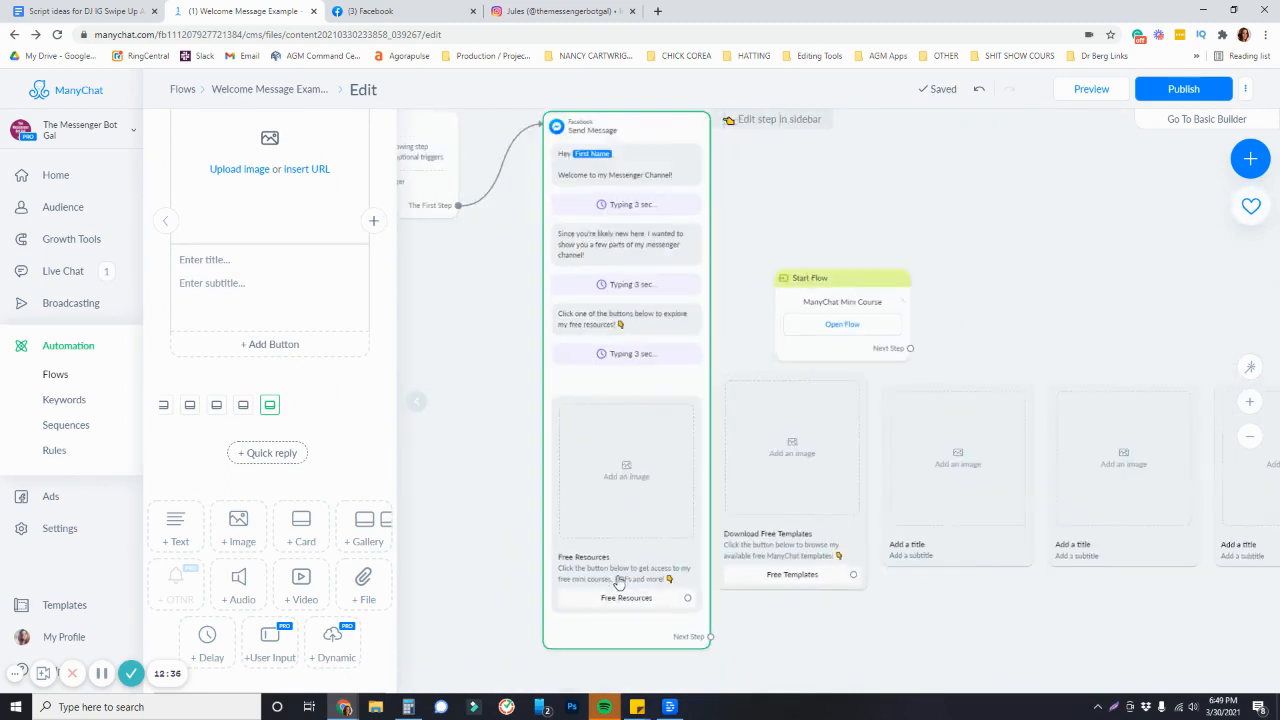
pyautogui.moveTo(967, 602); pyautogui.dragTo(708, 603)
pyautogui.scroll(4, 325, 339)
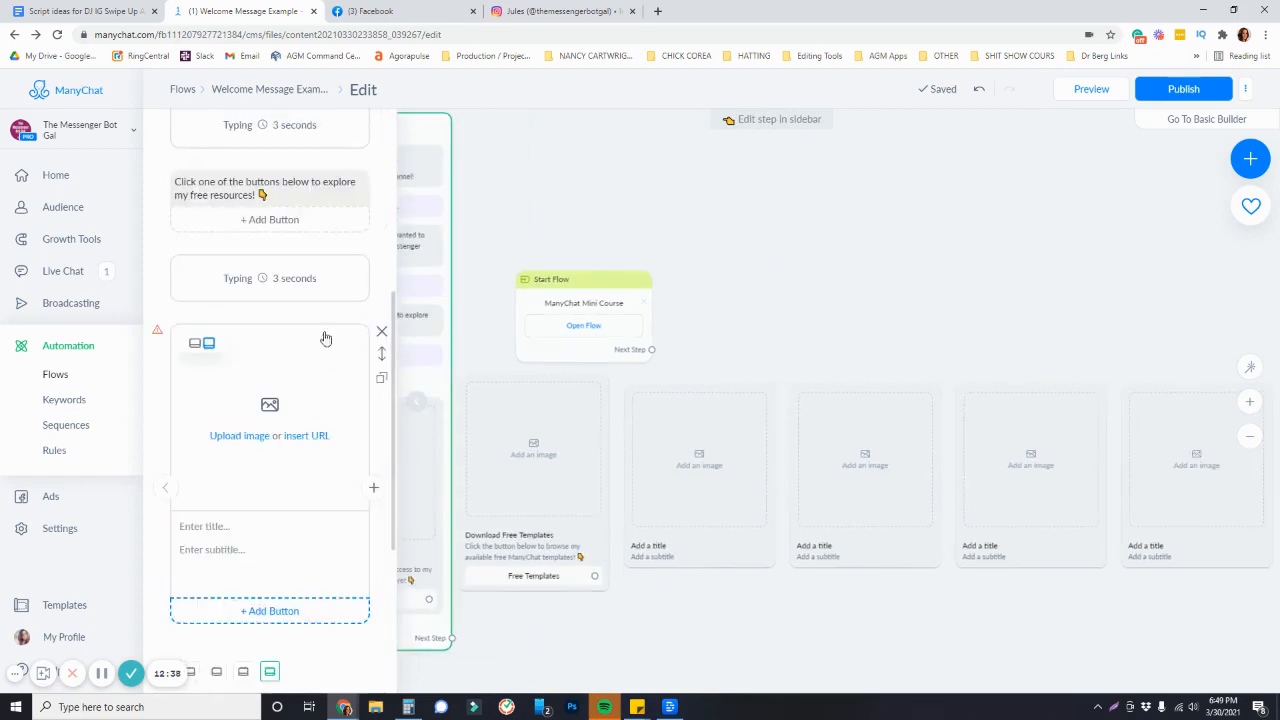
pyautogui.click(381, 332)
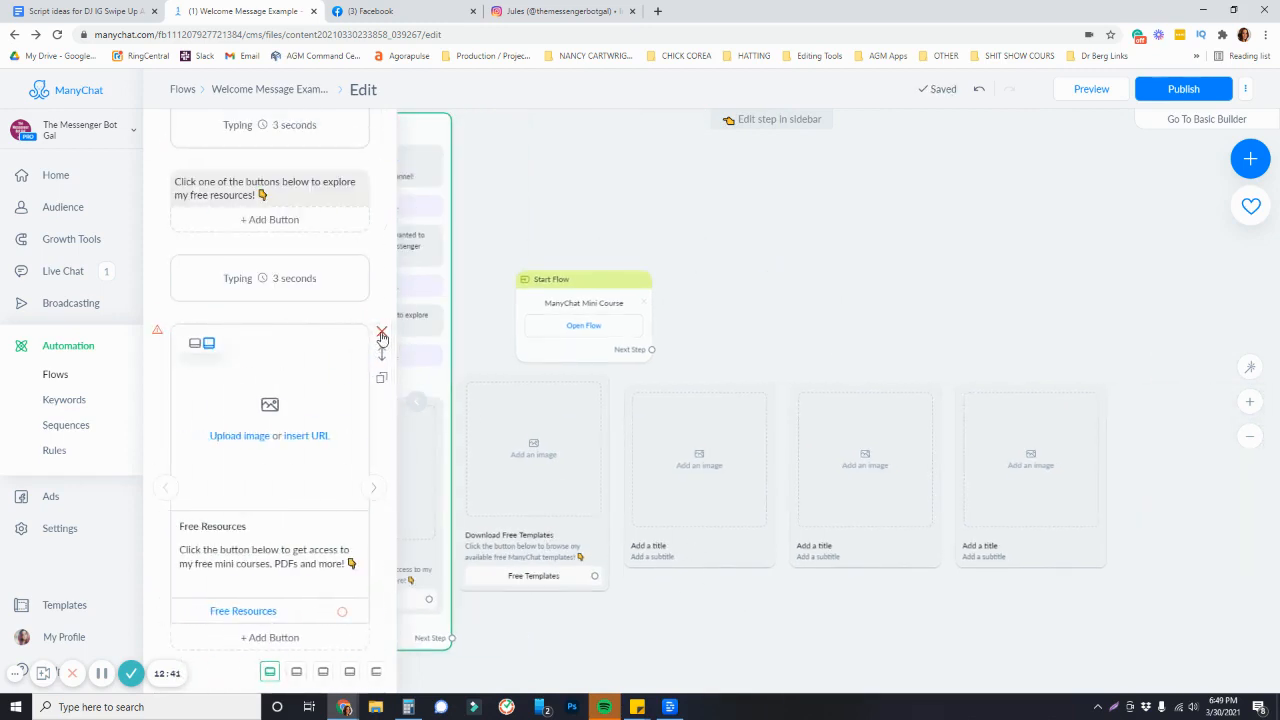
# Connect the Free Resources button to a new Start Flow step and open its flow selection
pyautogui.click(374, 488)
pyautogui.moveTo(474, 618); pyautogui.dragTo(715, 552)
pyautogui.moveTo(781, 635); pyautogui.dragTo(891, 586)
pyautogui.scroll(4, 711, 522)
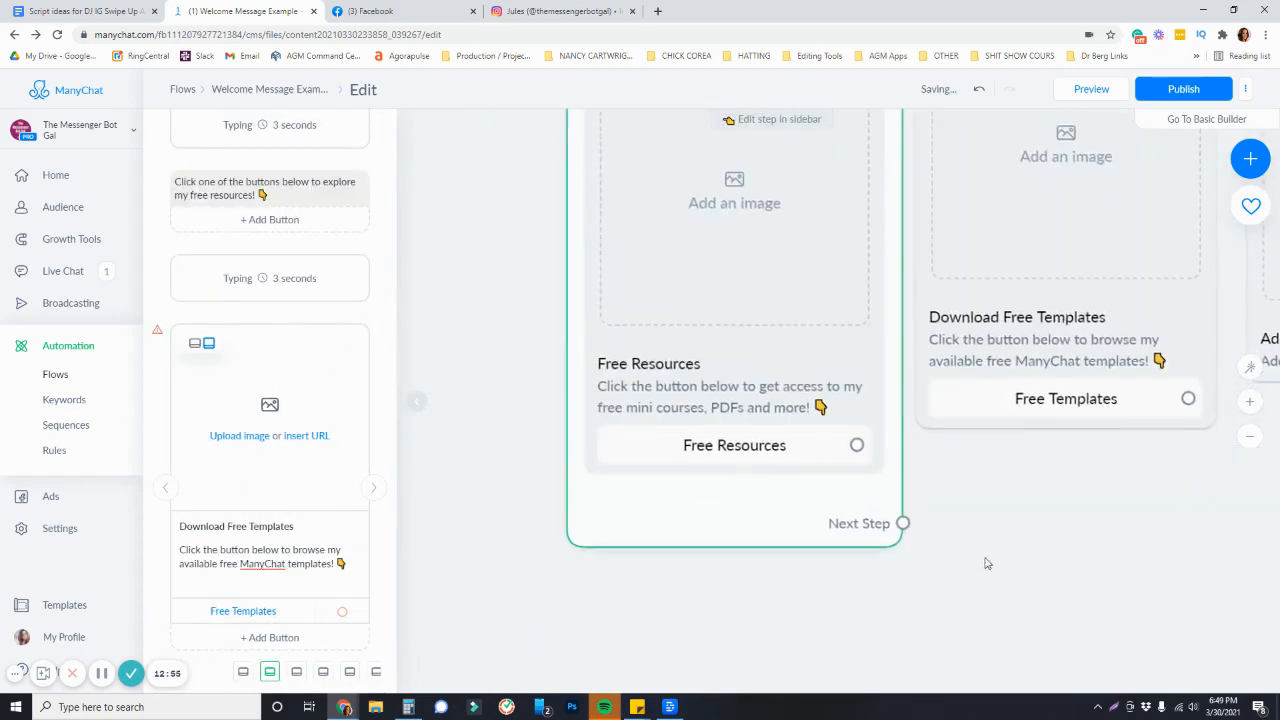
pyautogui.scroll(-3, 930, 500)
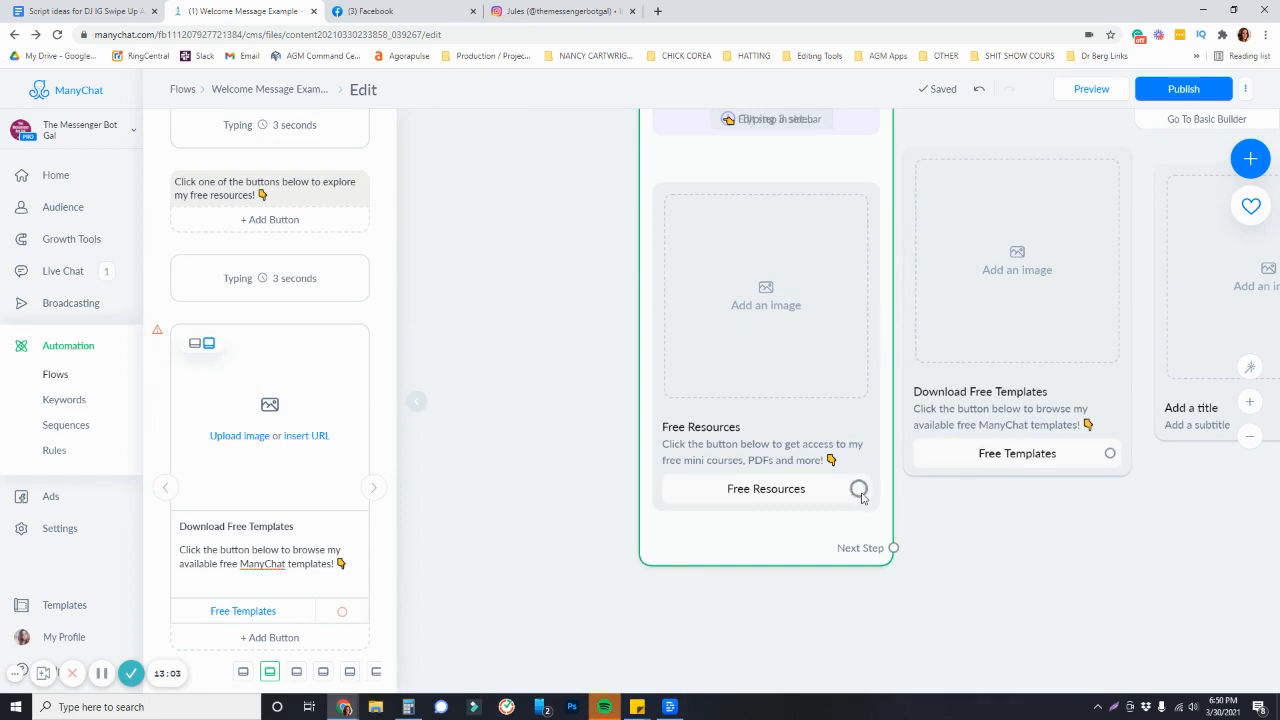
pyautogui.moveTo(858, 488); pyautogui.dragTo(650, 628)
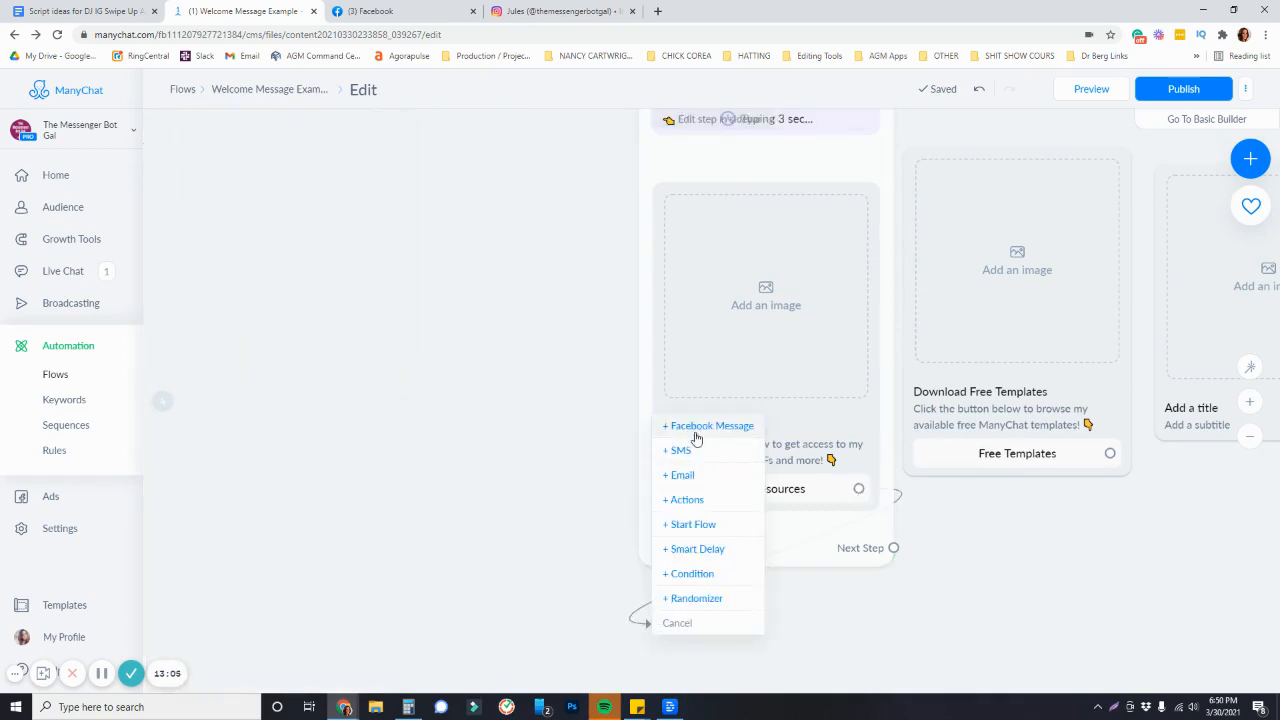
pyautogui.click(710, 531)
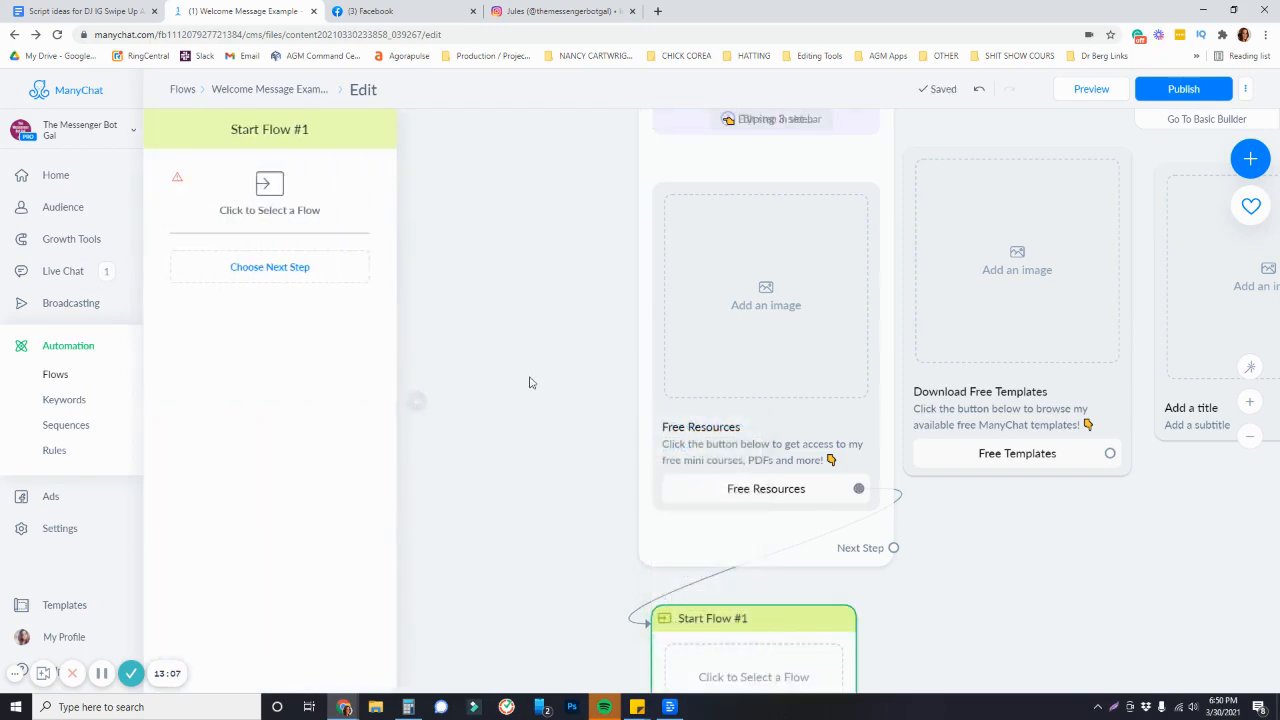
pyautogui.click(260, 210)
# Create a new flow named Free Resources for the Start Flow step
pyautogui.click(960, 117)
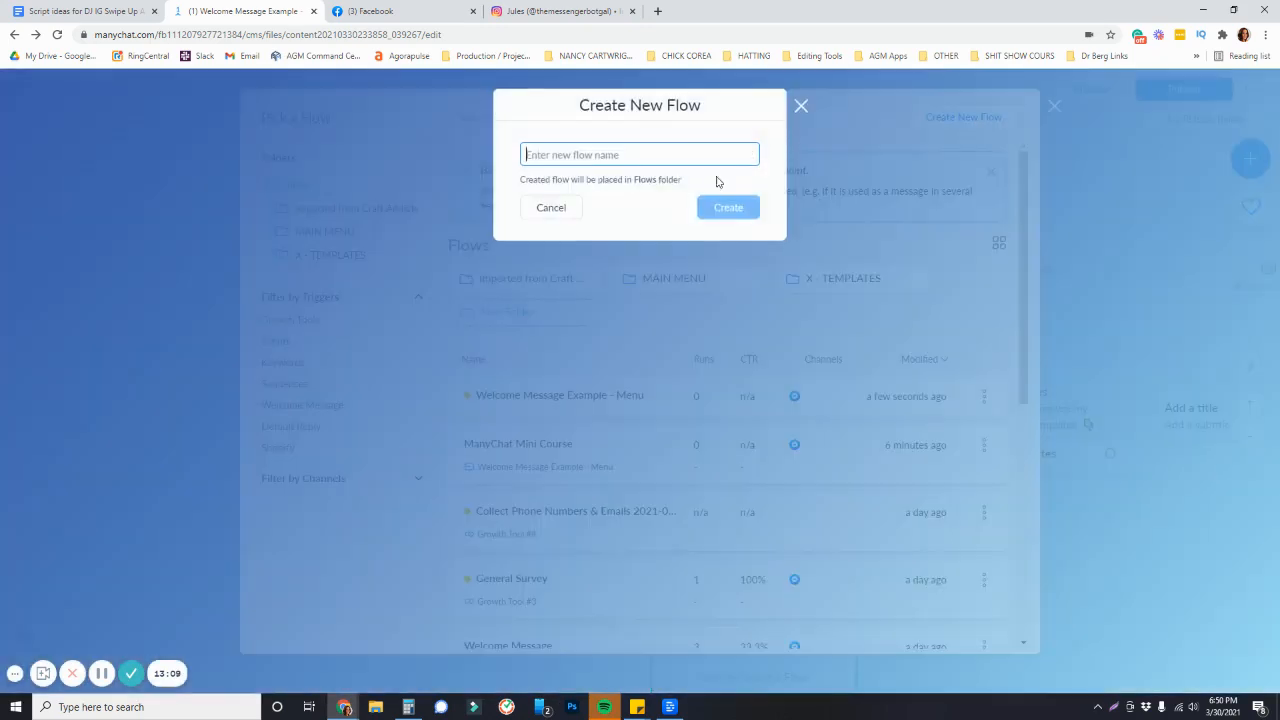
pyautogui.write('Free Resources')
pyautogui.press('Return')
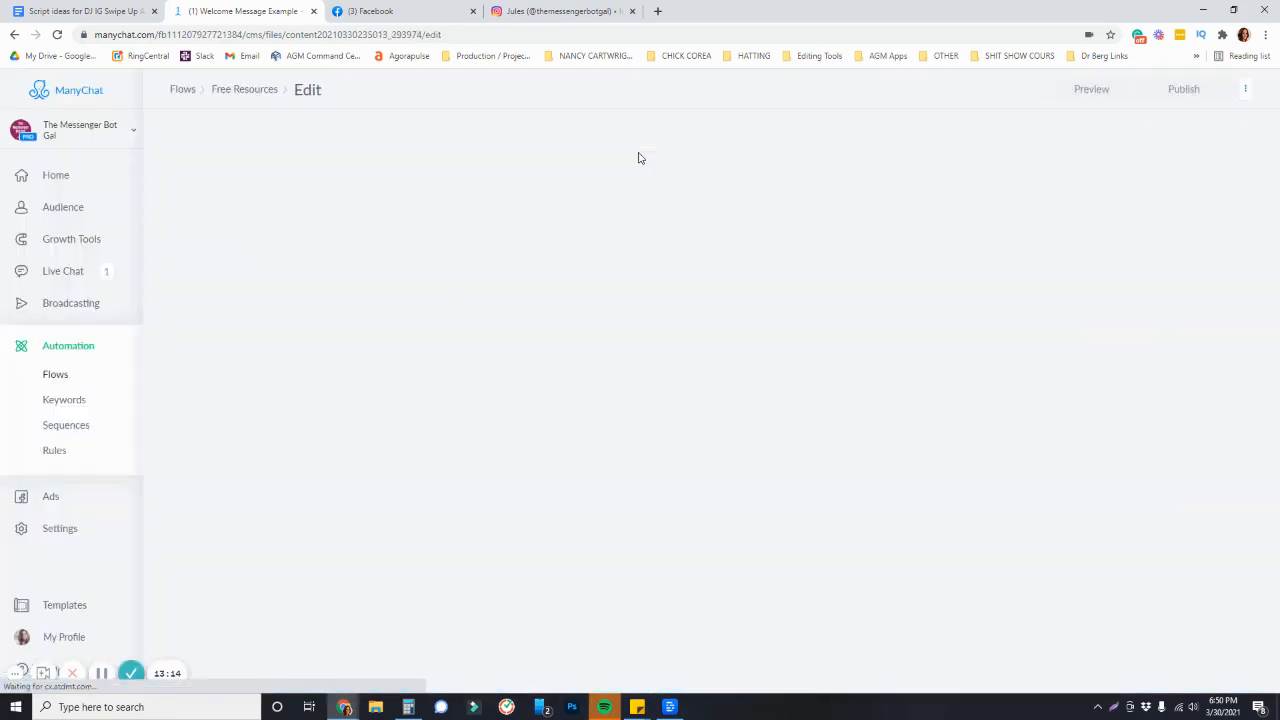
# Write "Coming Soon!" as the text of the new flow's first message
pyautogui.write('COm')
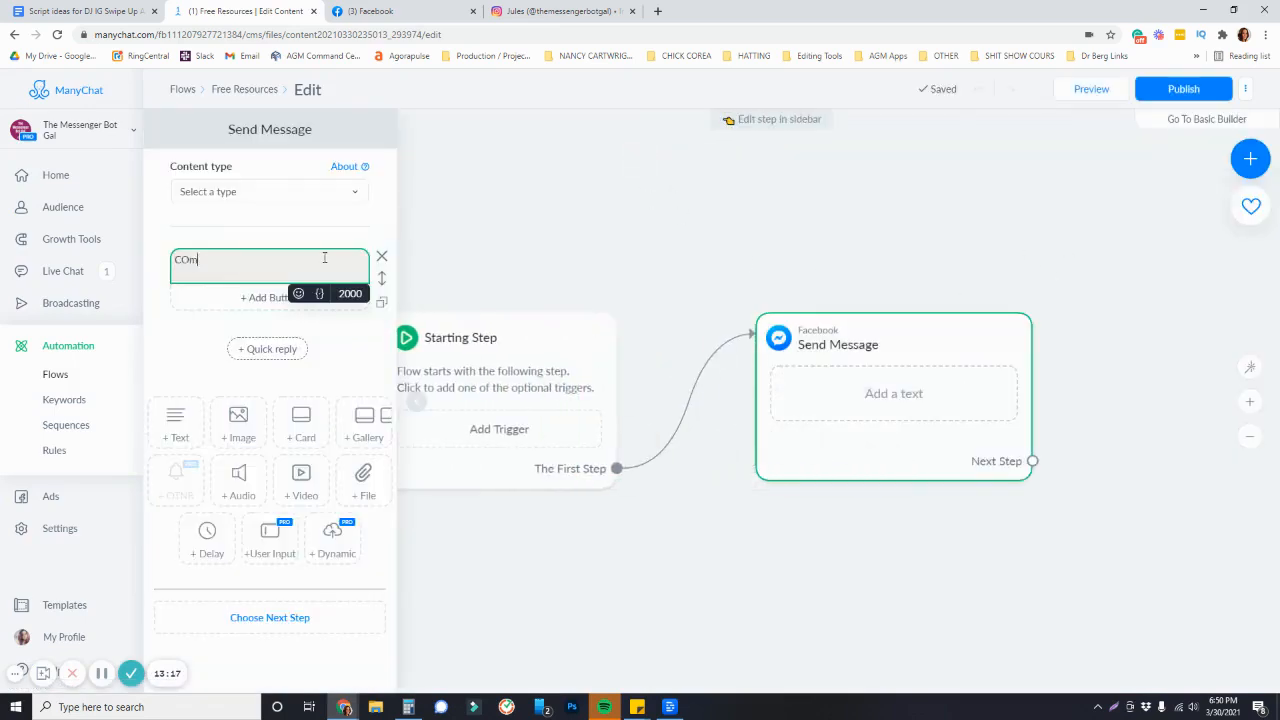
pyautogui.write('ing')
pyautogui.press('BackSpace')
pyautogui.press('BackSpace')
pyautogui.press('BackSpace')
pyautogui.press('BackSpace')
pyautogui.press('BackSpace')
pyautogui.press('BackSpace')
pyautogui.write('oming Soon!')
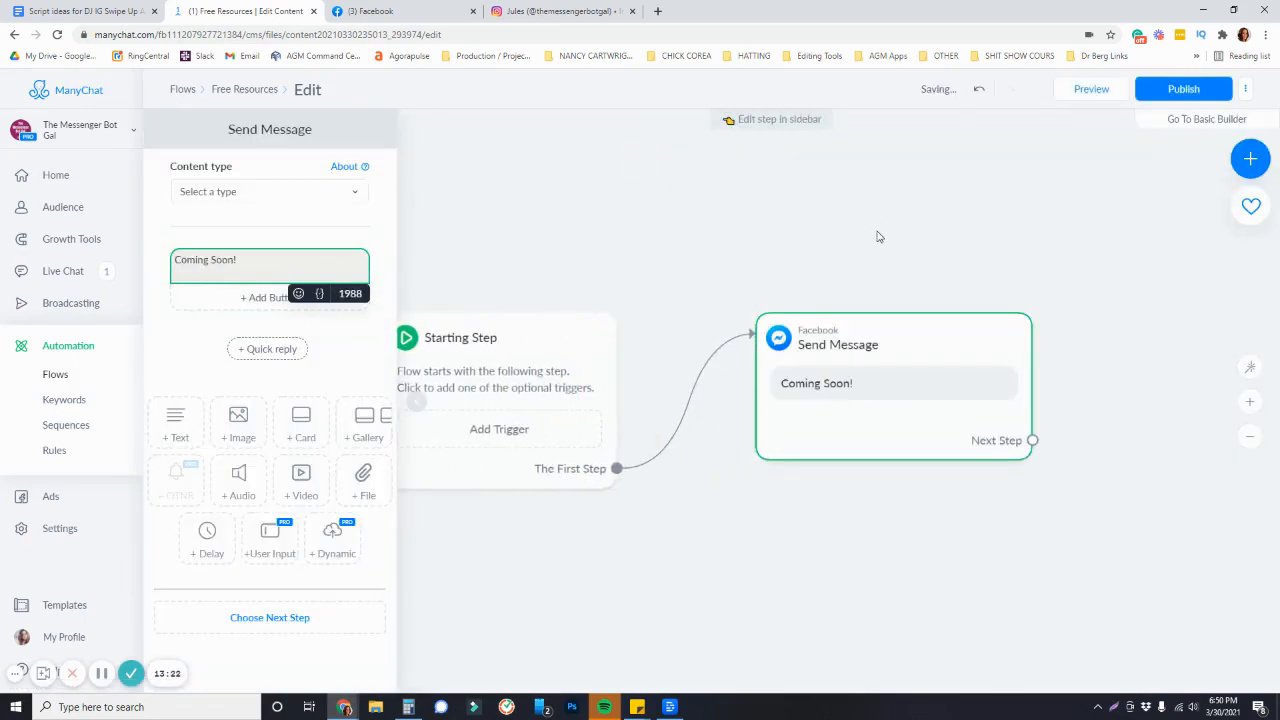
# Publish the Free Resources flow and go back to the previous page
pyautogui.click(877, 234)
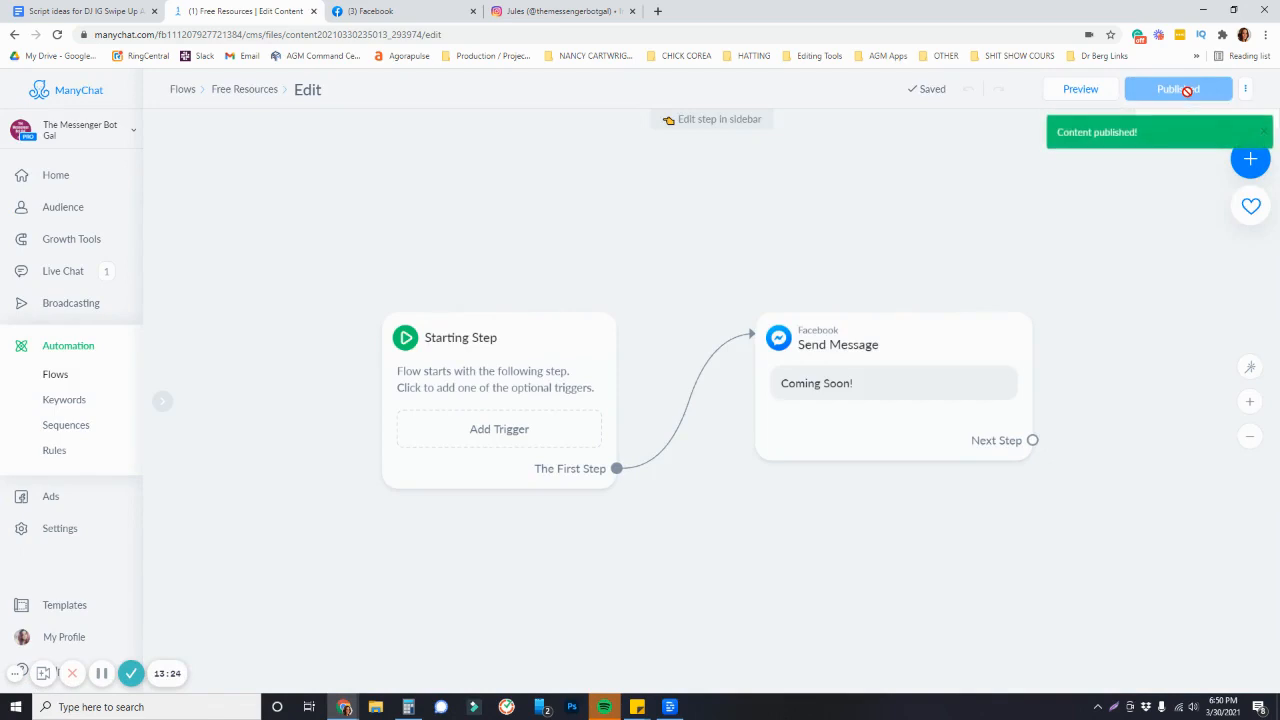
pyautogui.click(274, 92)
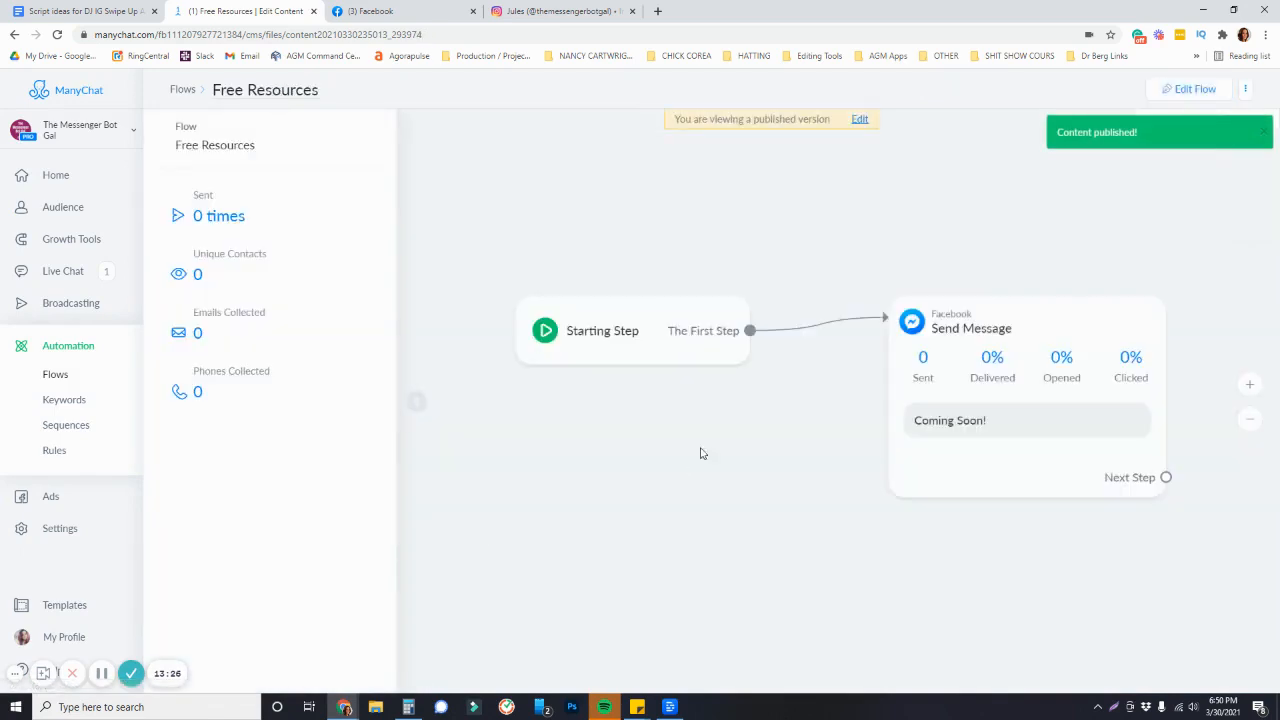
pyautogui.click(15, 35)
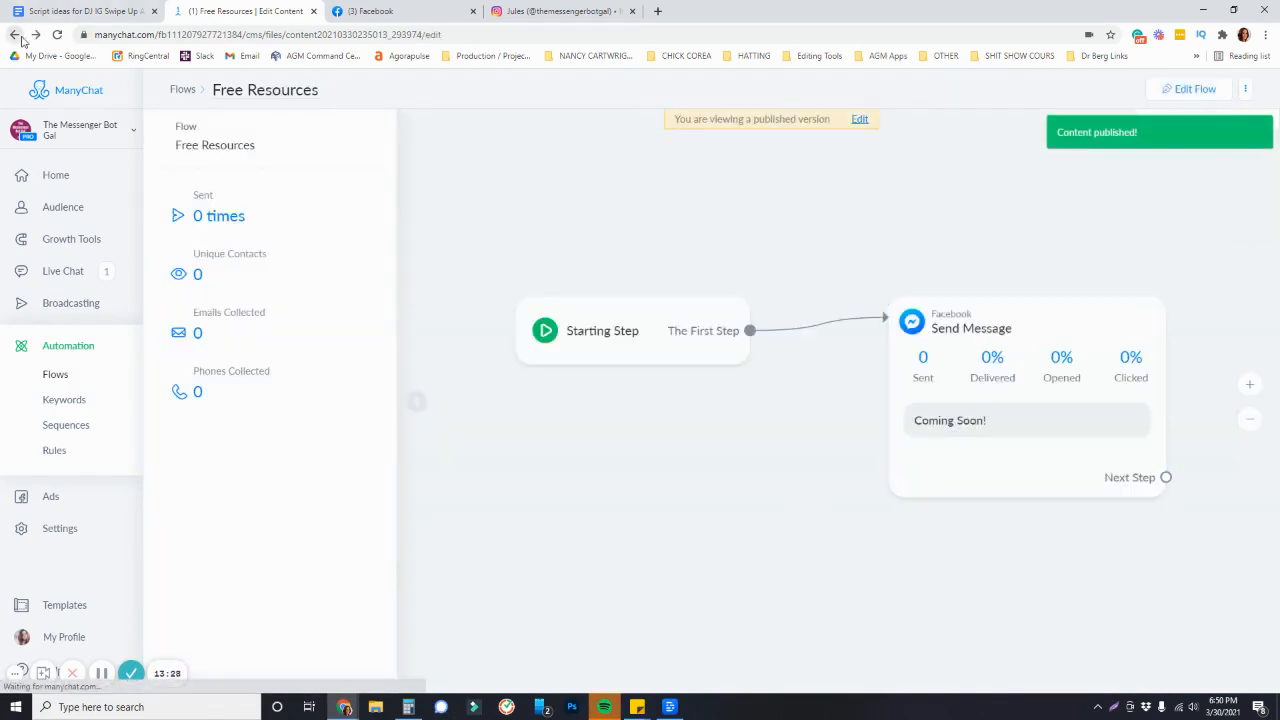
# Attach the Free Resources flow to the Start Flow step under the welcome message
pyautogui.moveTo(870, 623); pyautogui.dragTo(984, 465)
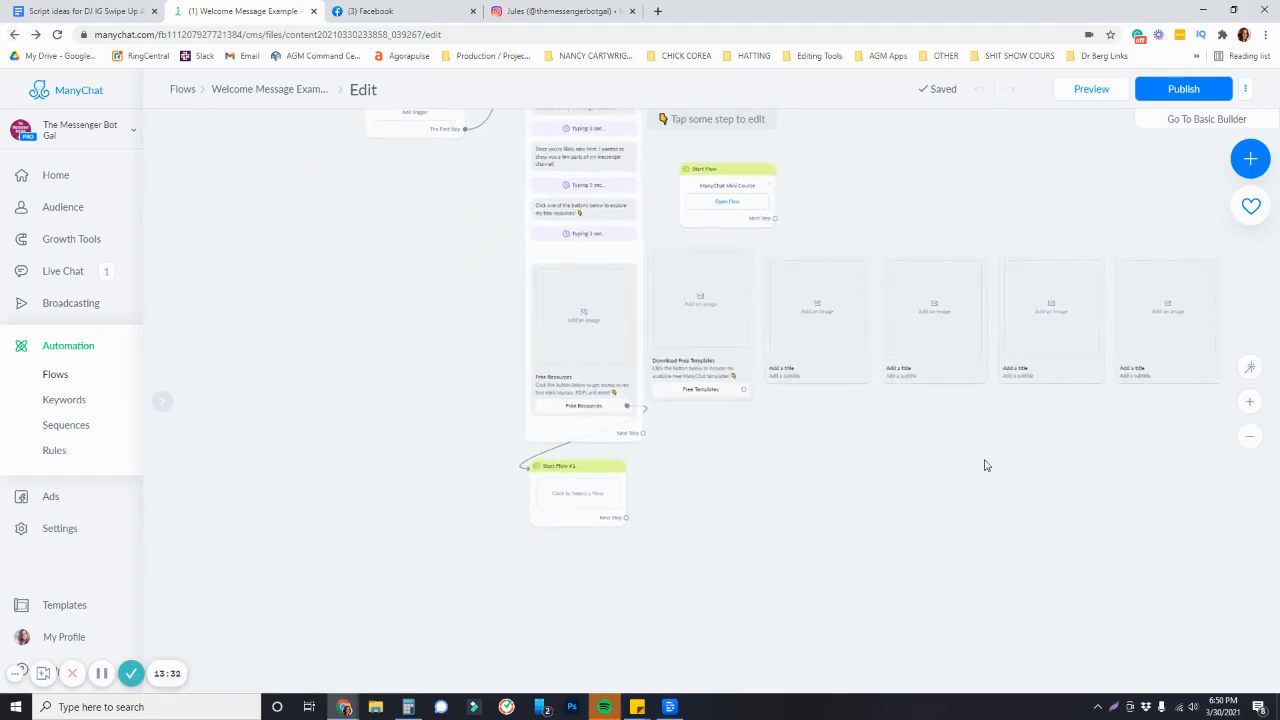
pyautogui.scroll(3, 552, 540)
pyautogui.click(570, 473)
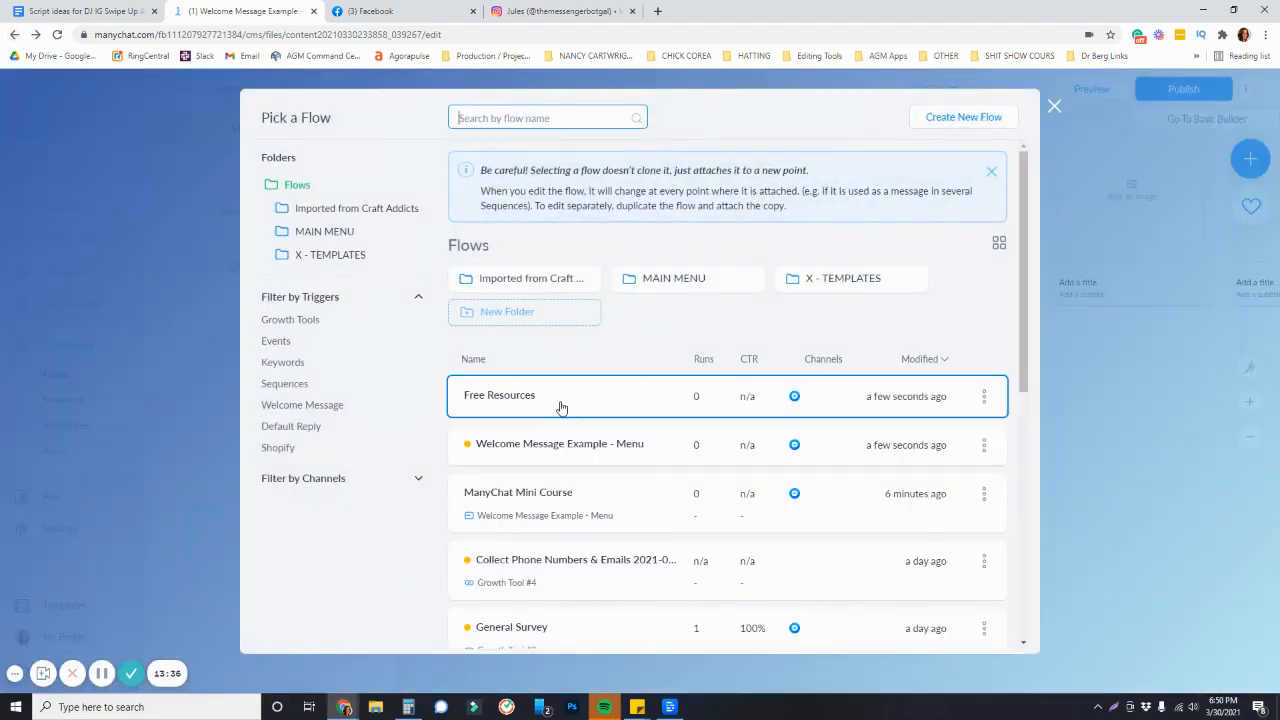
pyautogui.click(535, 405)
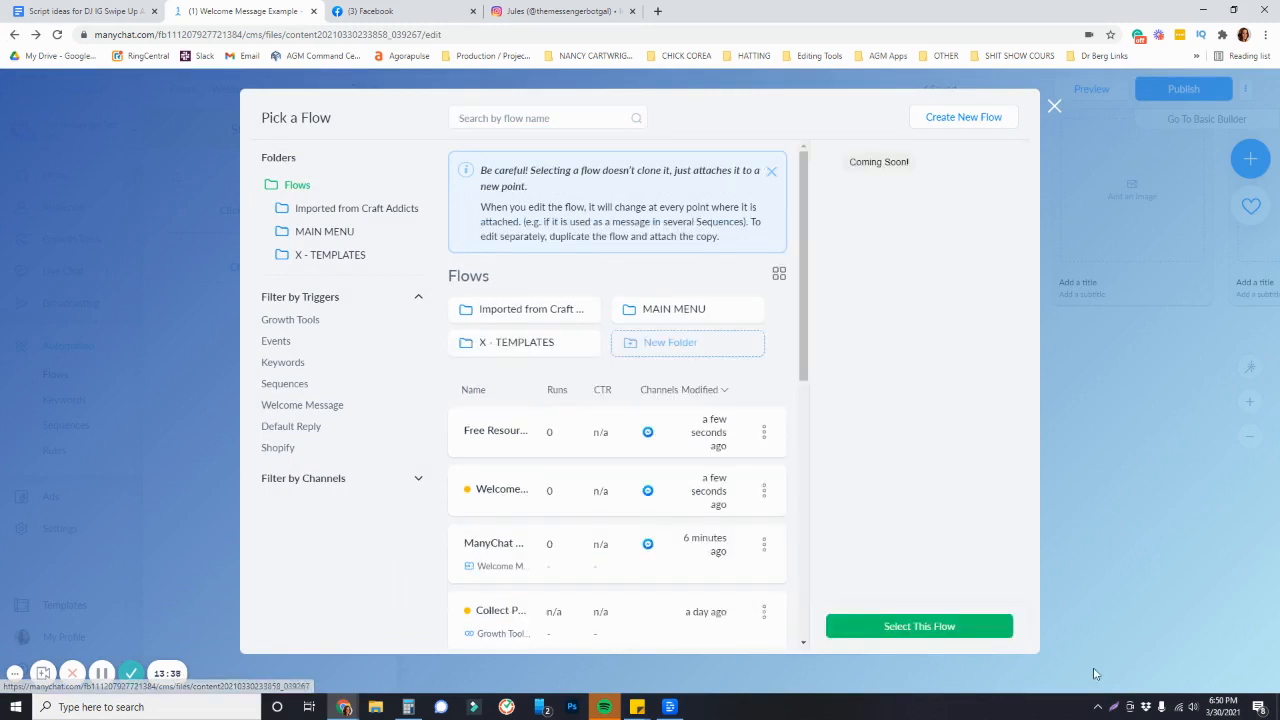
pyautogui.click(957, 630)
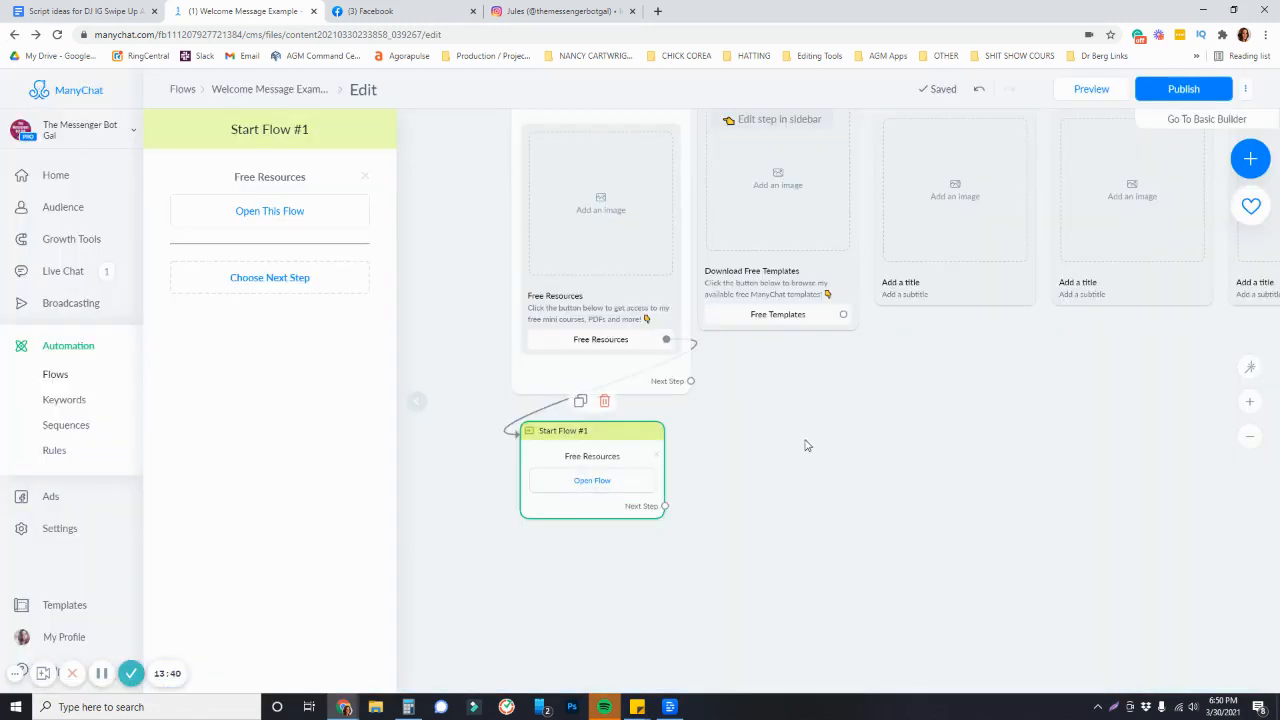
# Delete an empty card from the welcome message's gallery
pyautogui.moveTo(806, 446); pyautogui.dragTo(762, 540)
pyautogui.scroll(-3, 774, 535)
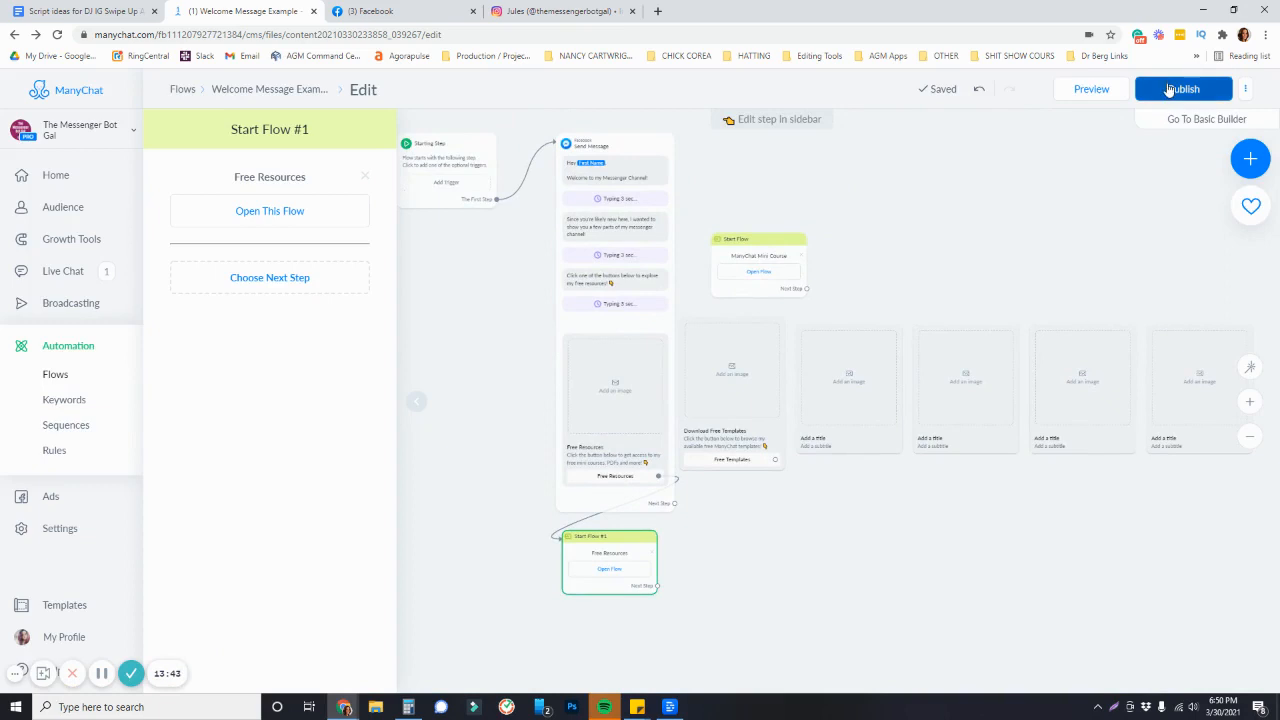
pyautogui.click(850, 410)
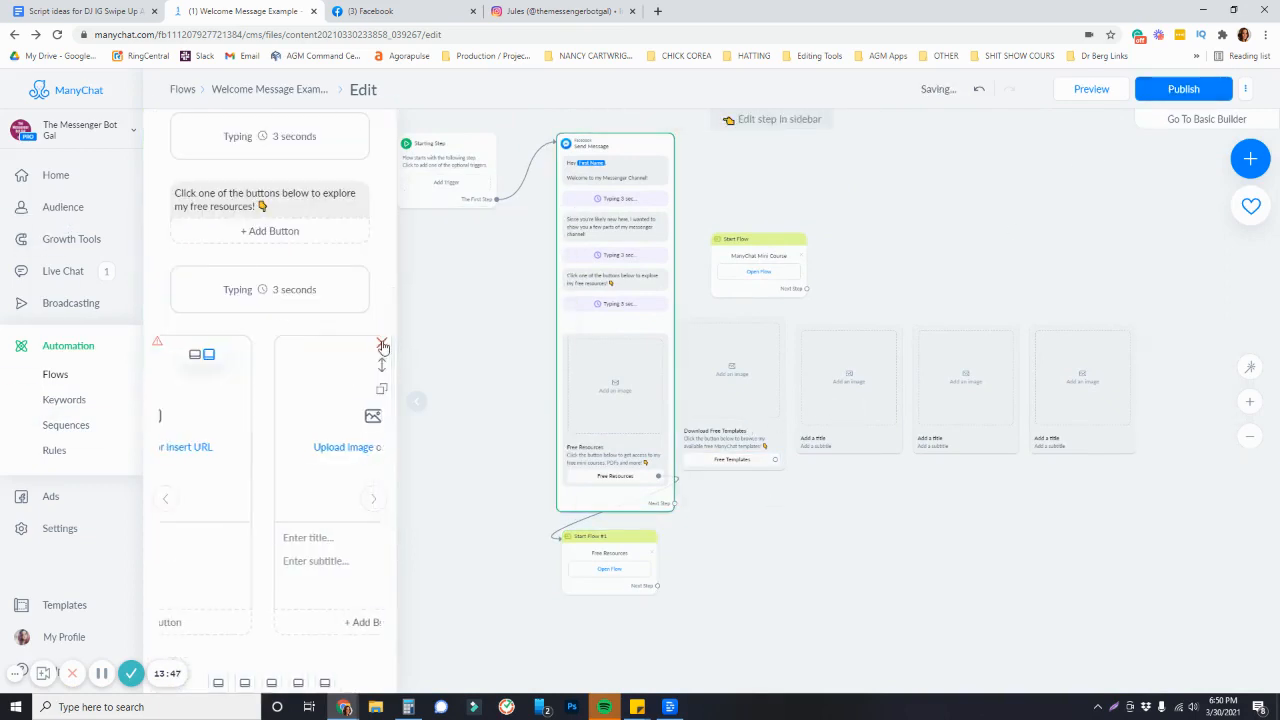
pyautogui.click(381, 345)
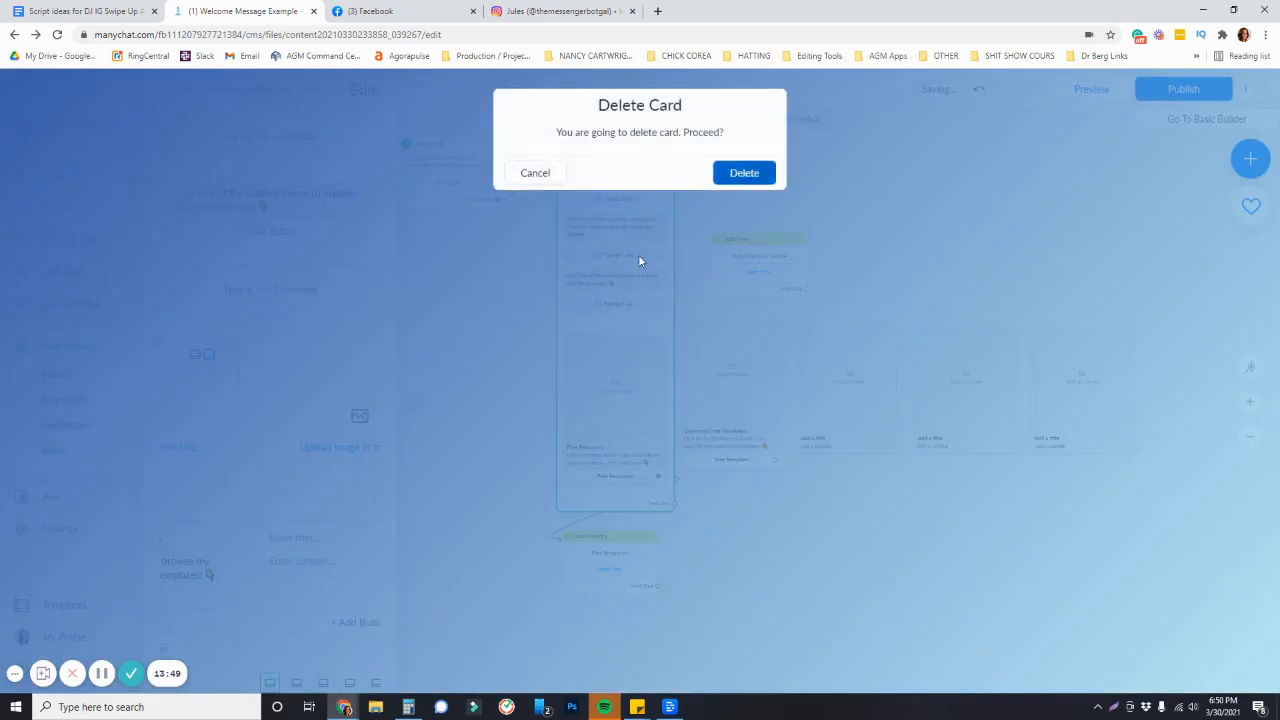
pyautogui.click(744, 173)
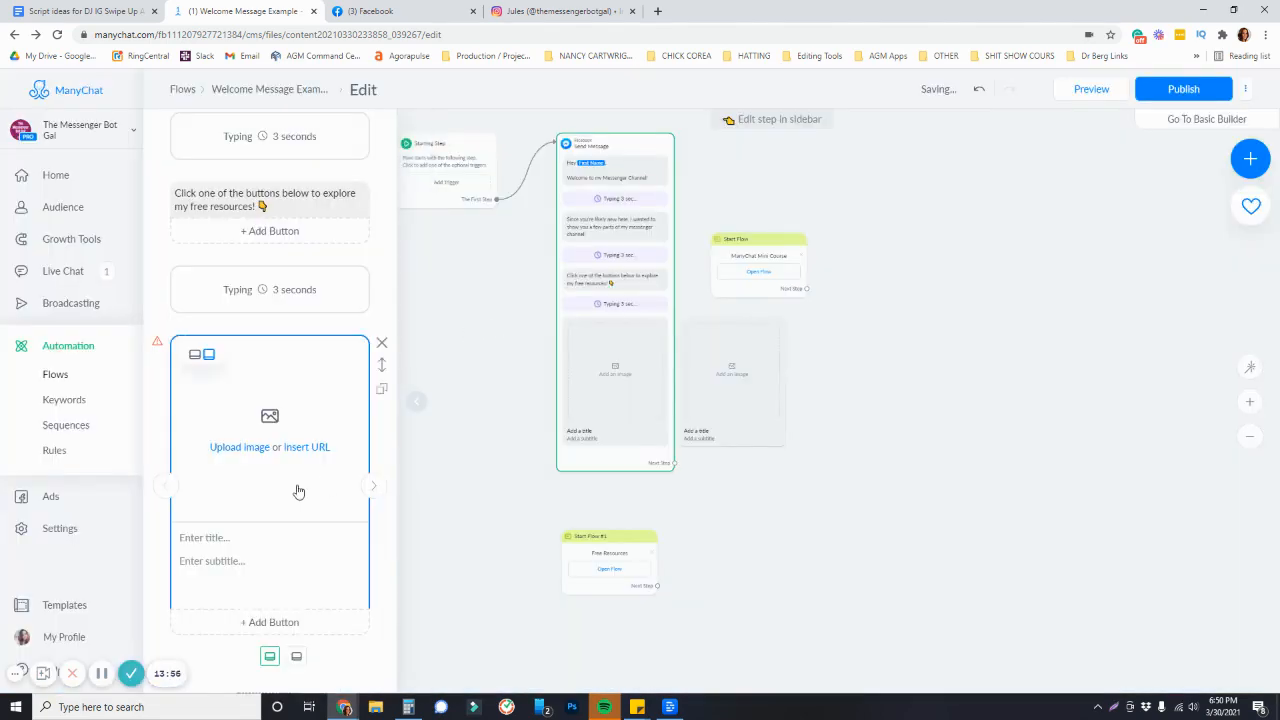
# Connect the Free Resources card's button to the Start Flow #1 step
pyautogui.click(210, 537)
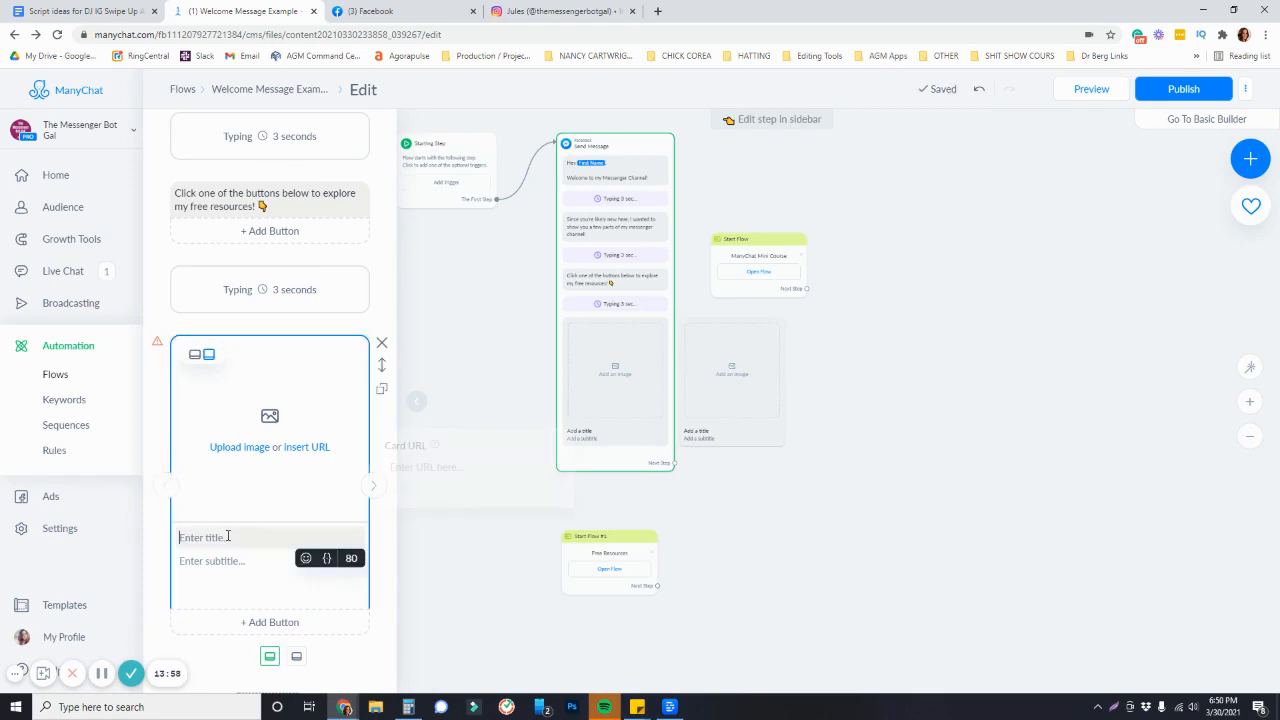
pyautogui.click(103, 674)
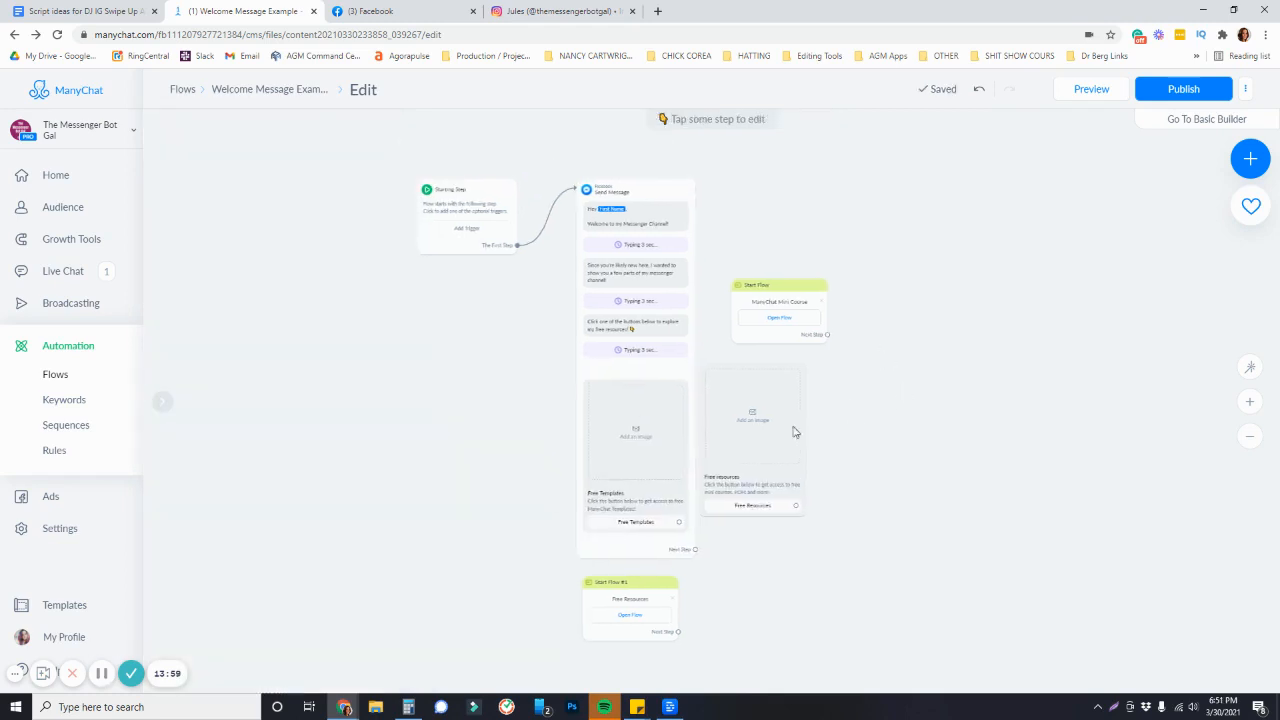
pyautogui.scroll(5, 705, 467)
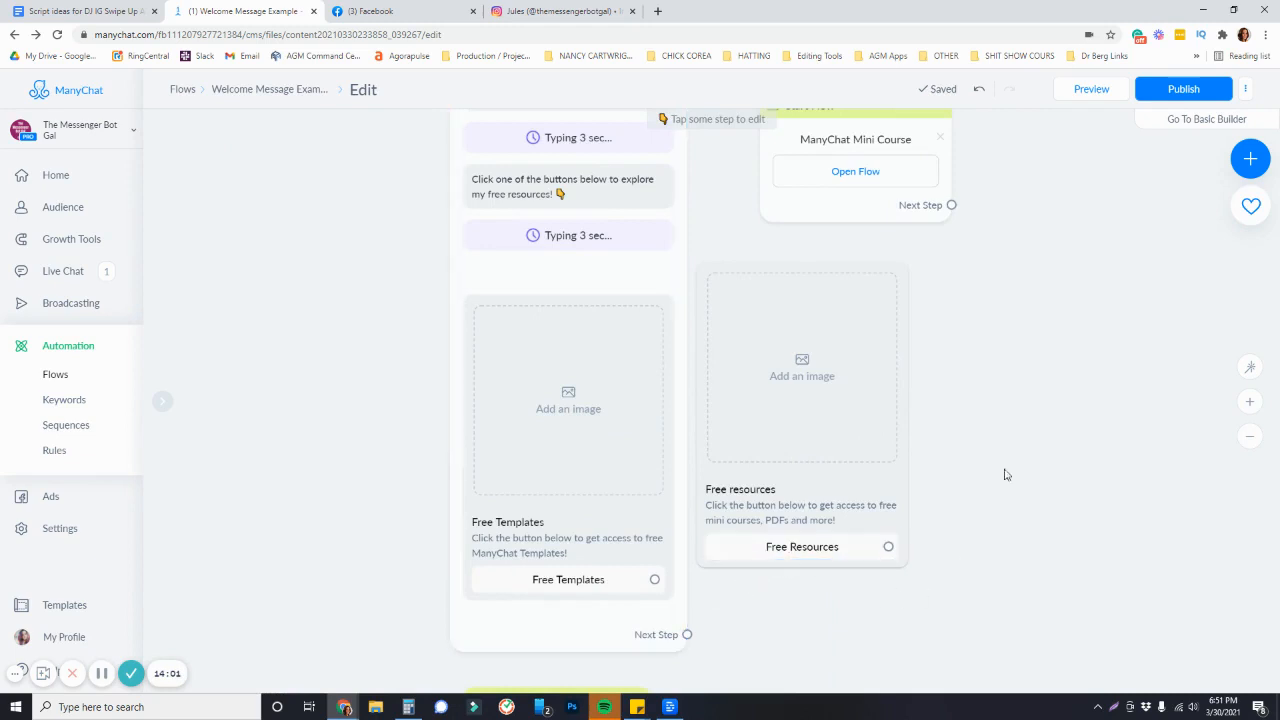
pyautogui.scroll(-3, 940, 477)
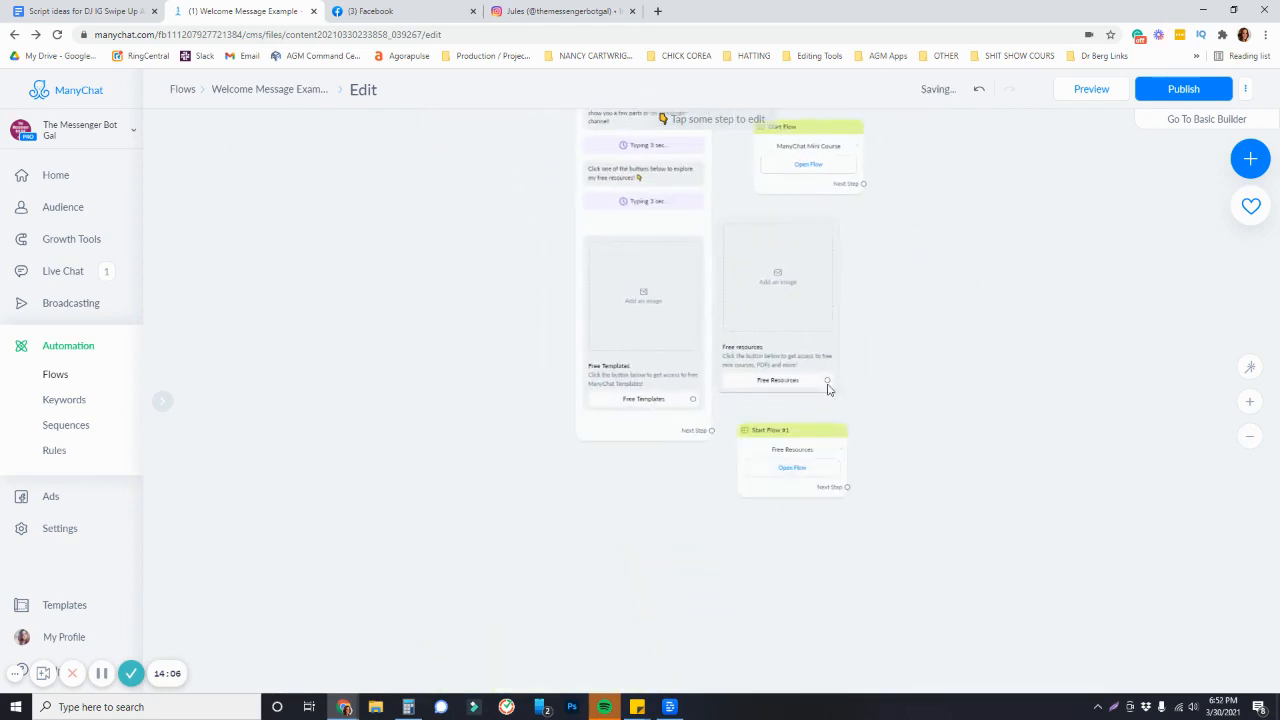
pyautogui.moveTo(828, 380); pyautogui.dragTo(782, 455)
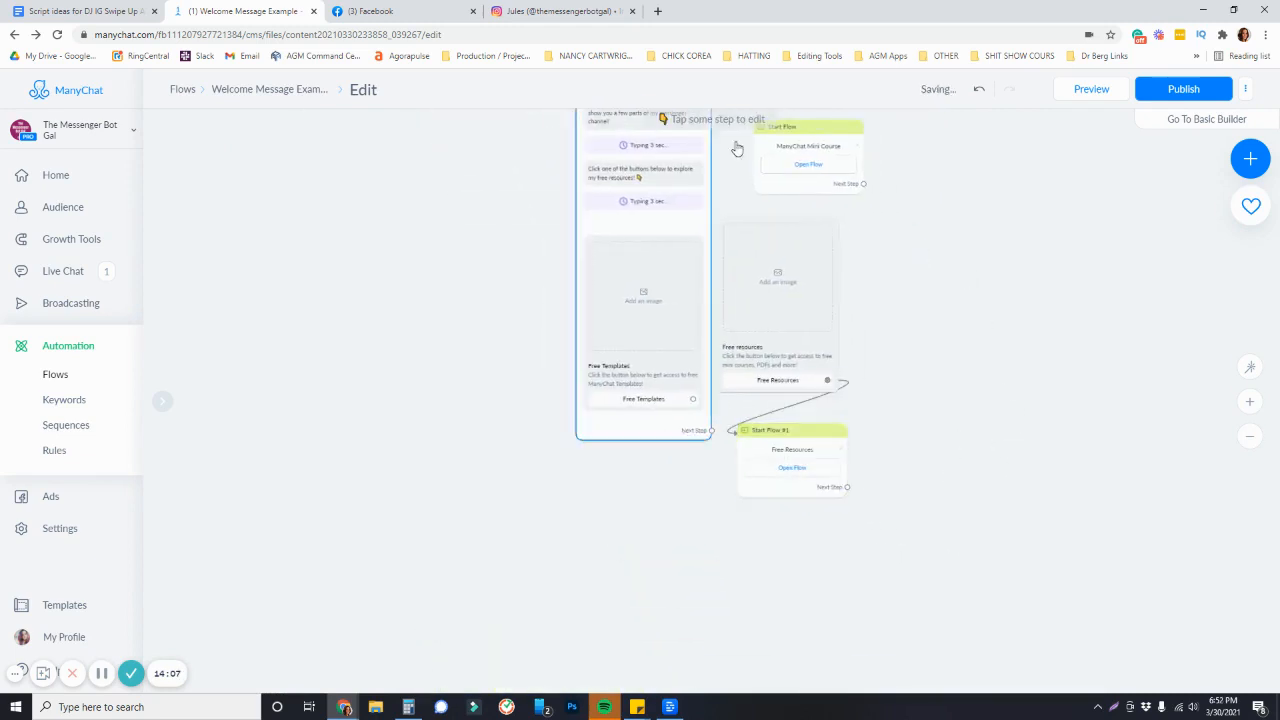
# Open canva.com in a new browser tab
pyautogui.click(657, 11)
pyautogui.write('canva.com')
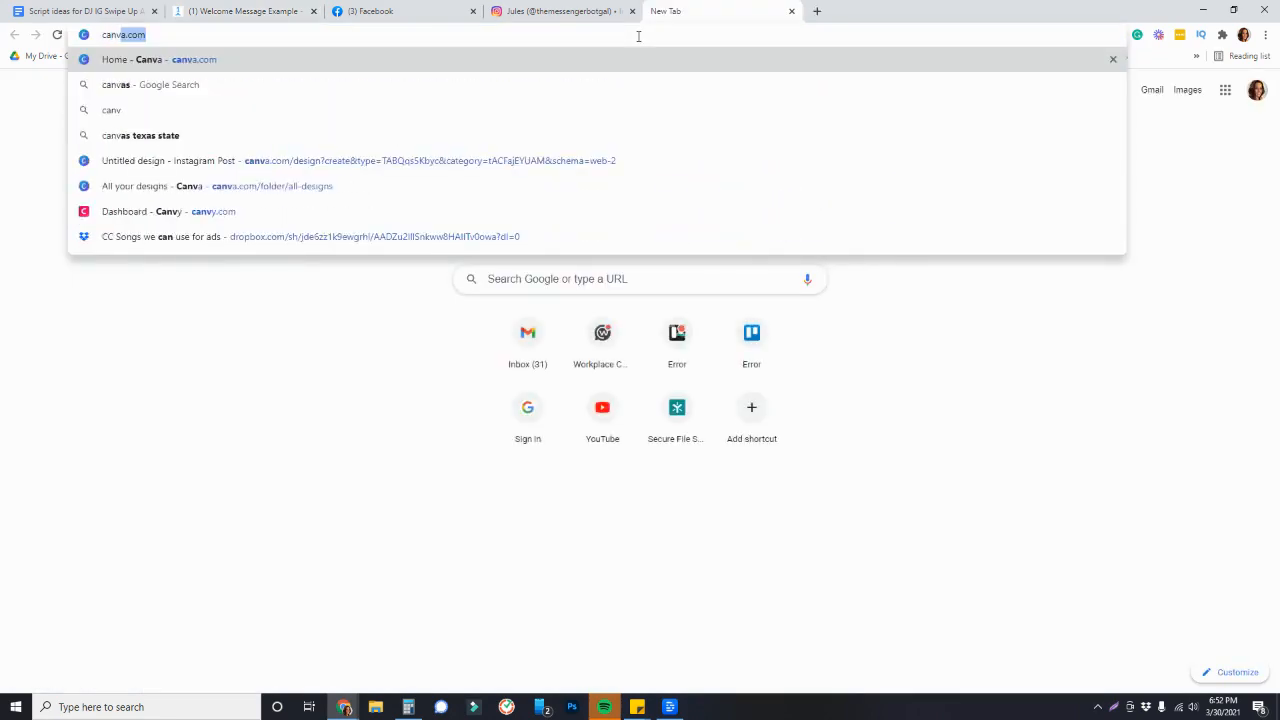
pyautogui.press('Return')
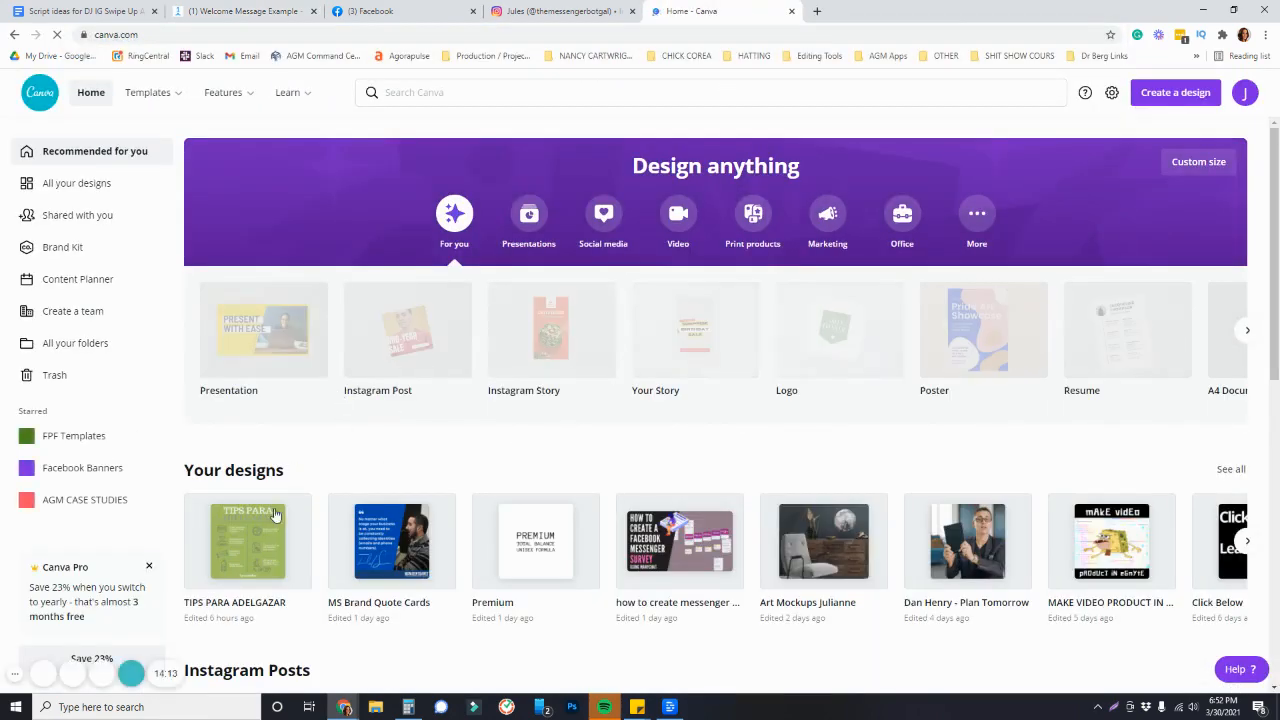
# Start a new Instagram Post design in Canva
pyautogui.click(1165, 103)
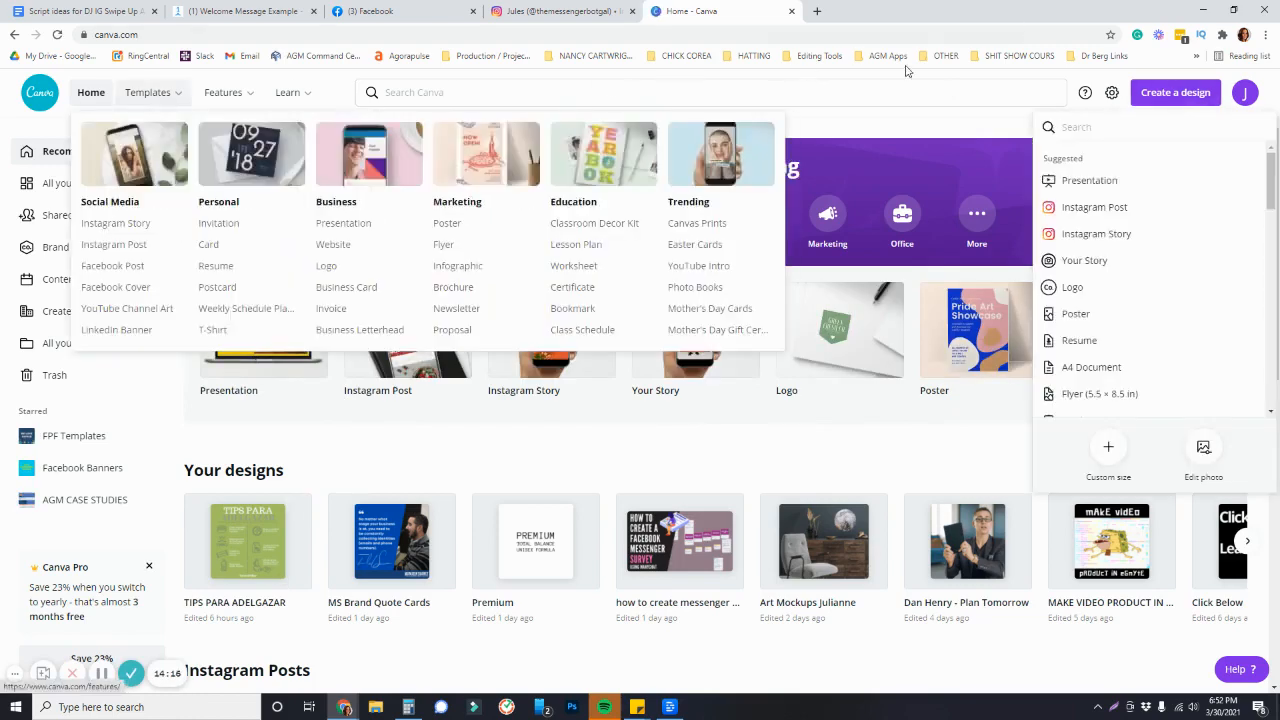
pyautogui.click(253, 145)
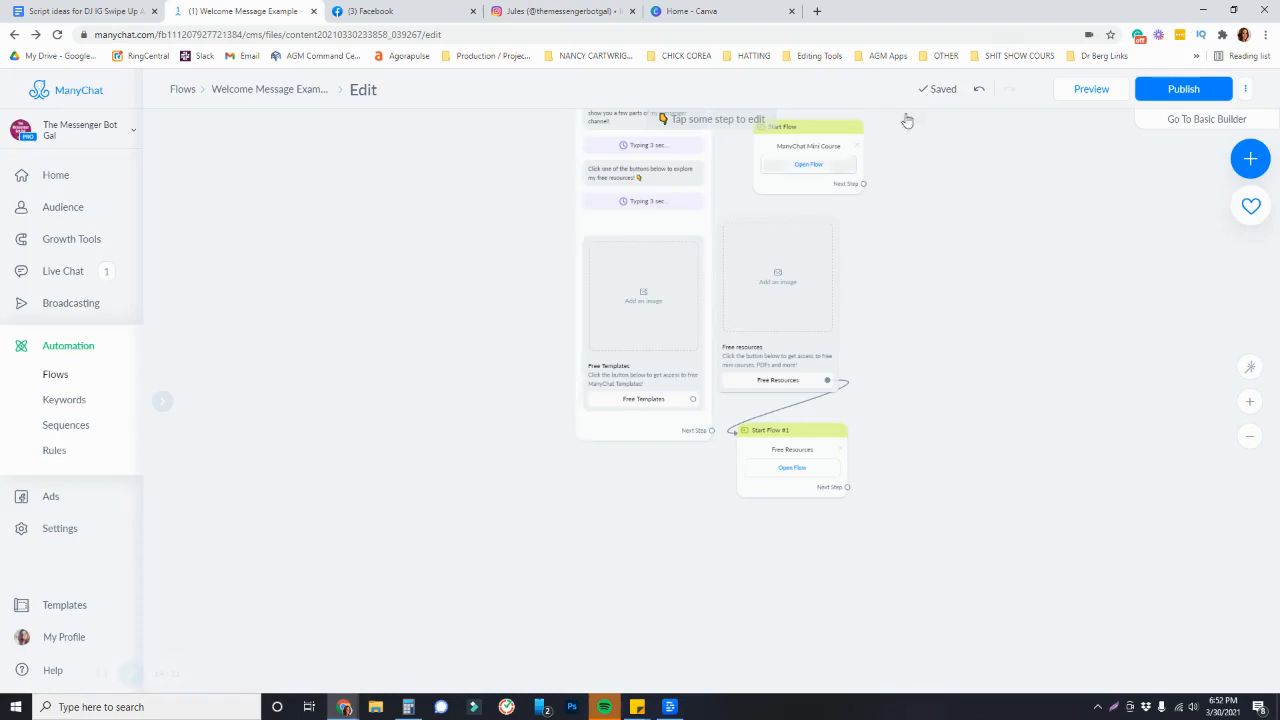
pyautogui.click(724, 6)
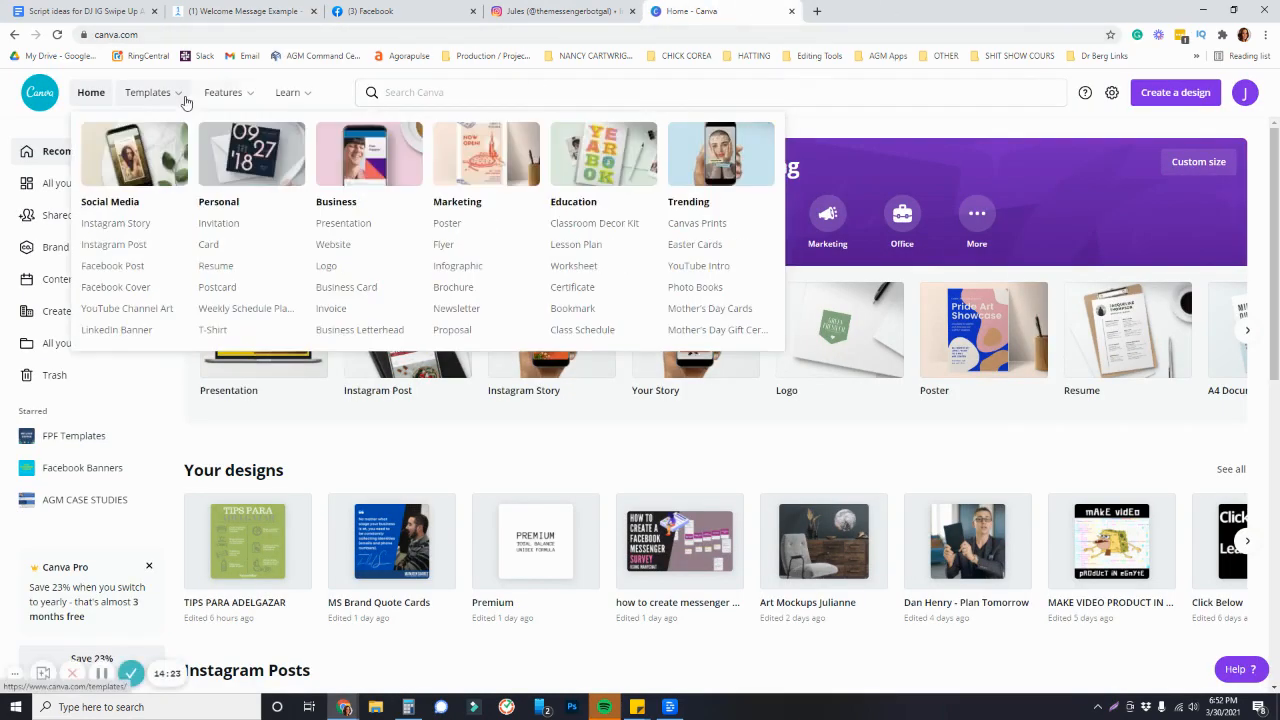
pyautogui.click(1195, 97)
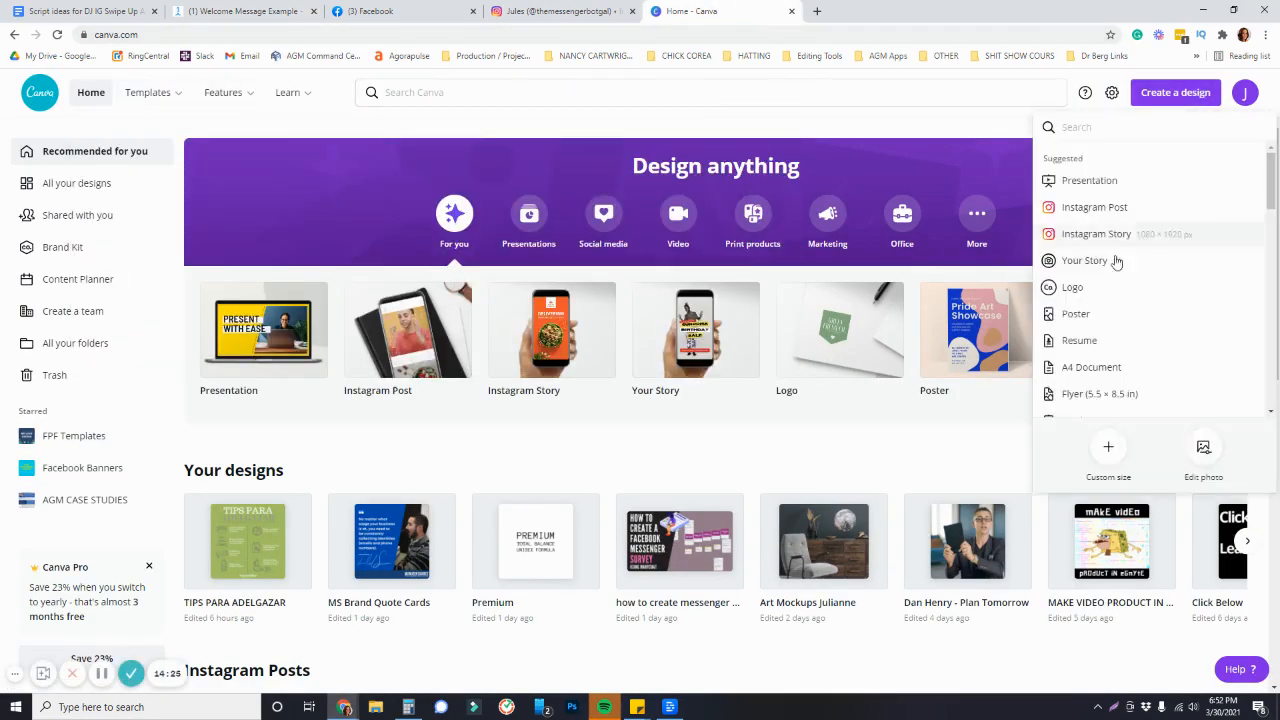
pyautogui.click(1115, 217)
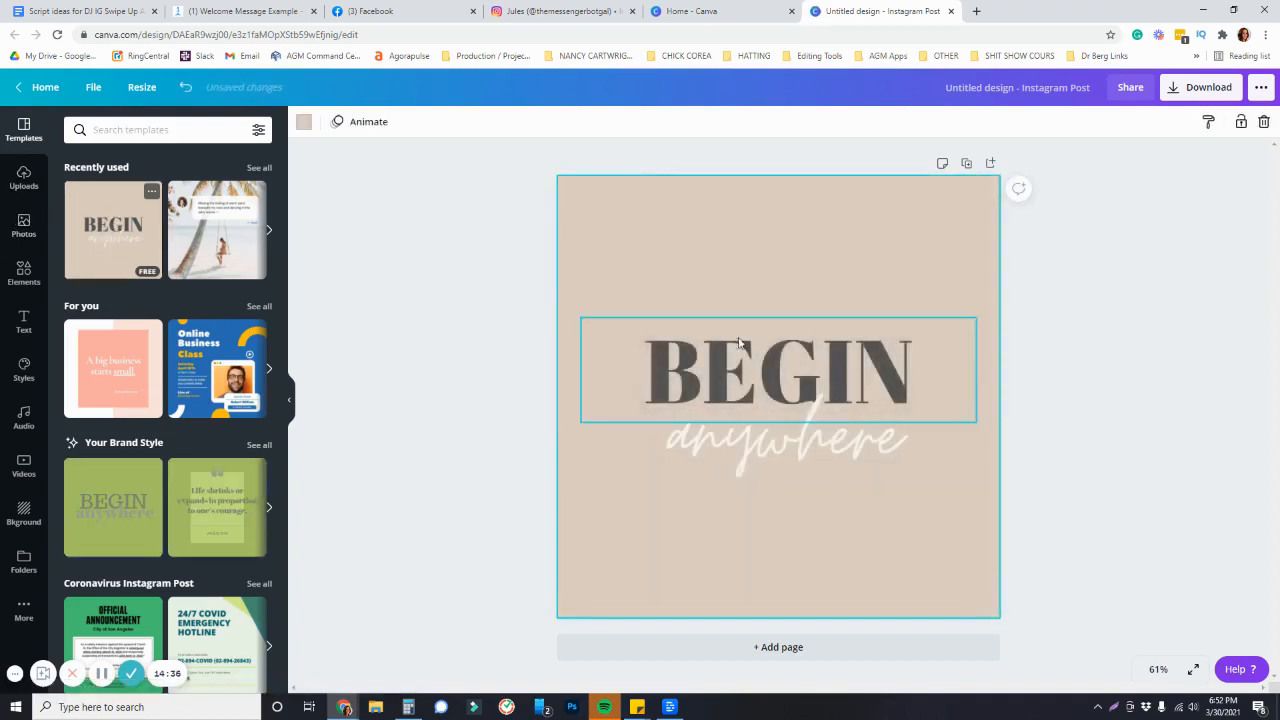
# Replace the template's two text lines with "Free" and "Resources"
pyautogui.click(785, 350)
pyautogui.doubleClick(787, 348)
pyautogui.write('Free')
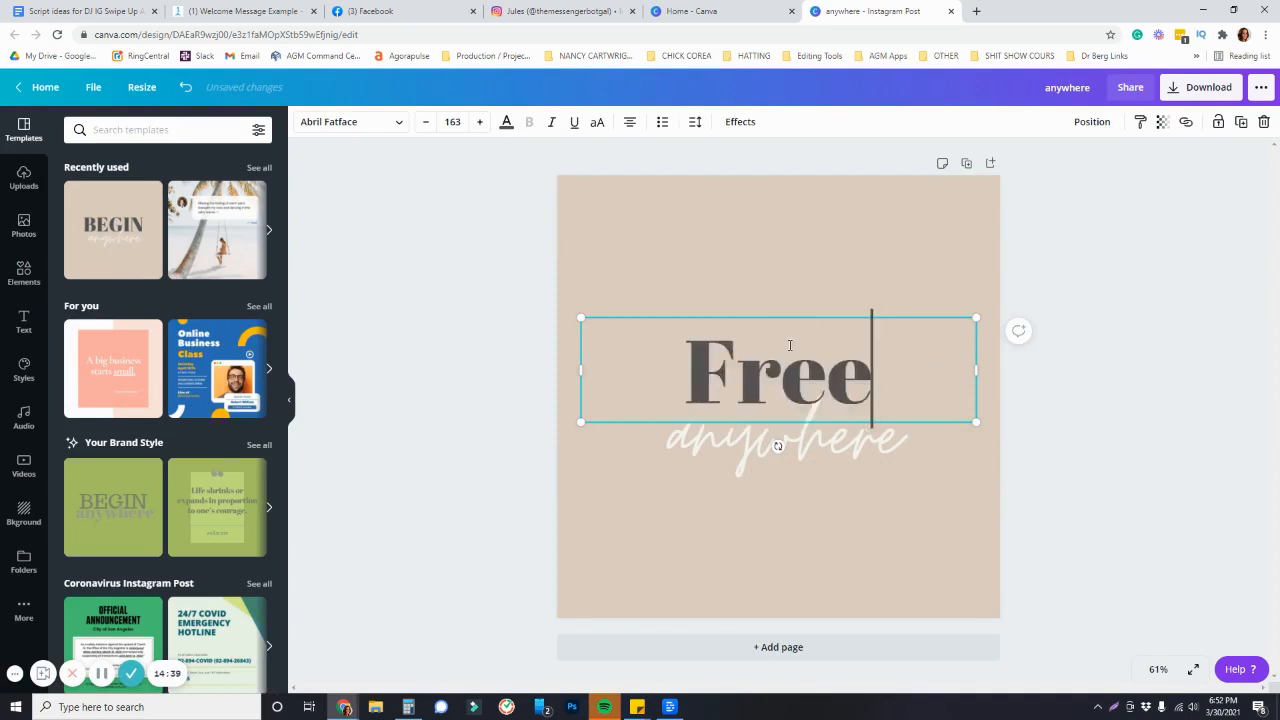
pyautogui.doubleClick(780, 440)
pyautogui.write('Resources')
# Change the design's background colour to a deep pink using the custom colour picker
pyautogui.click(375, 163)
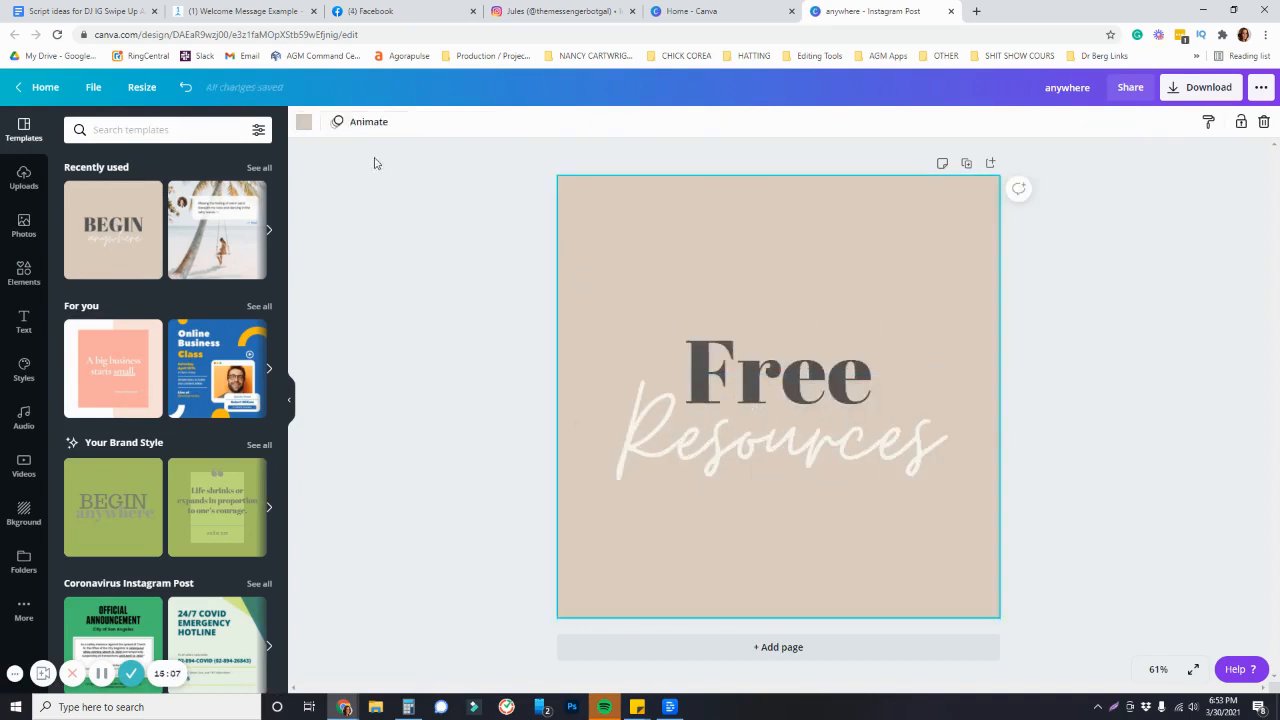
pyautogui.click(304, 122)
pyautogui.click(79, 192)
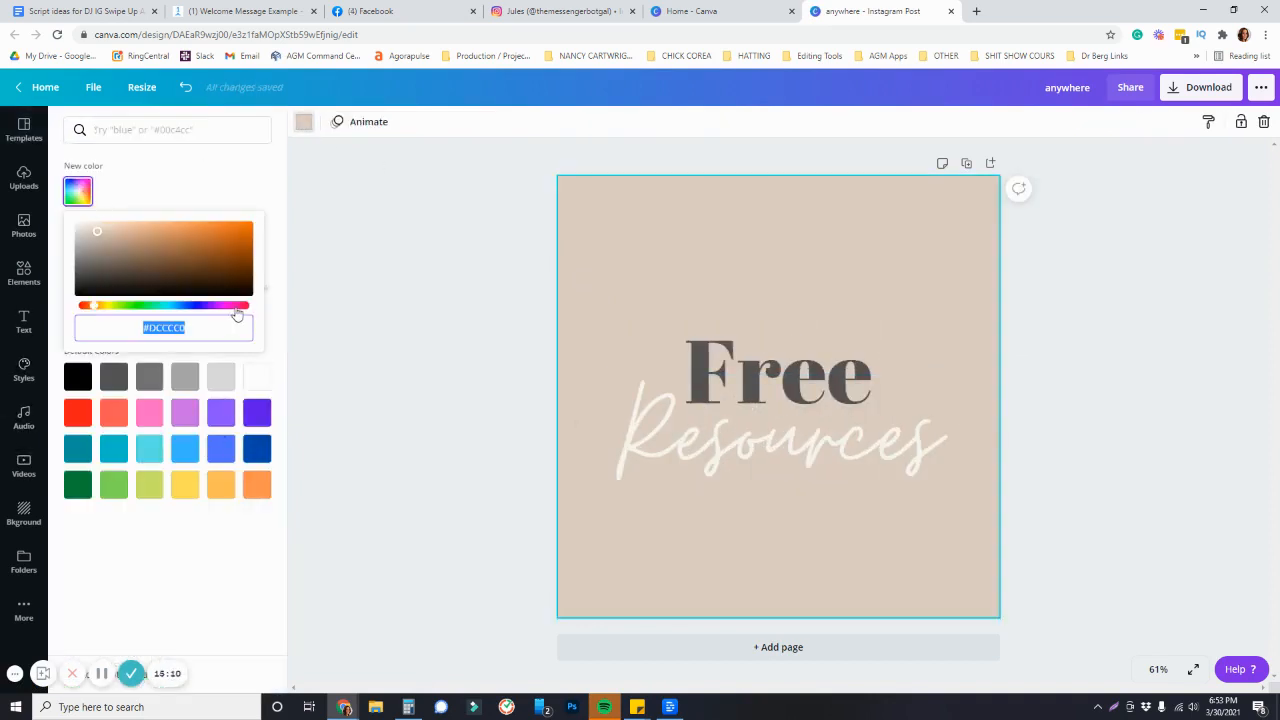
pyautogui.click(236, 307)
pyautogui.click(205, 245)
pyautogui.click(1202, 427)
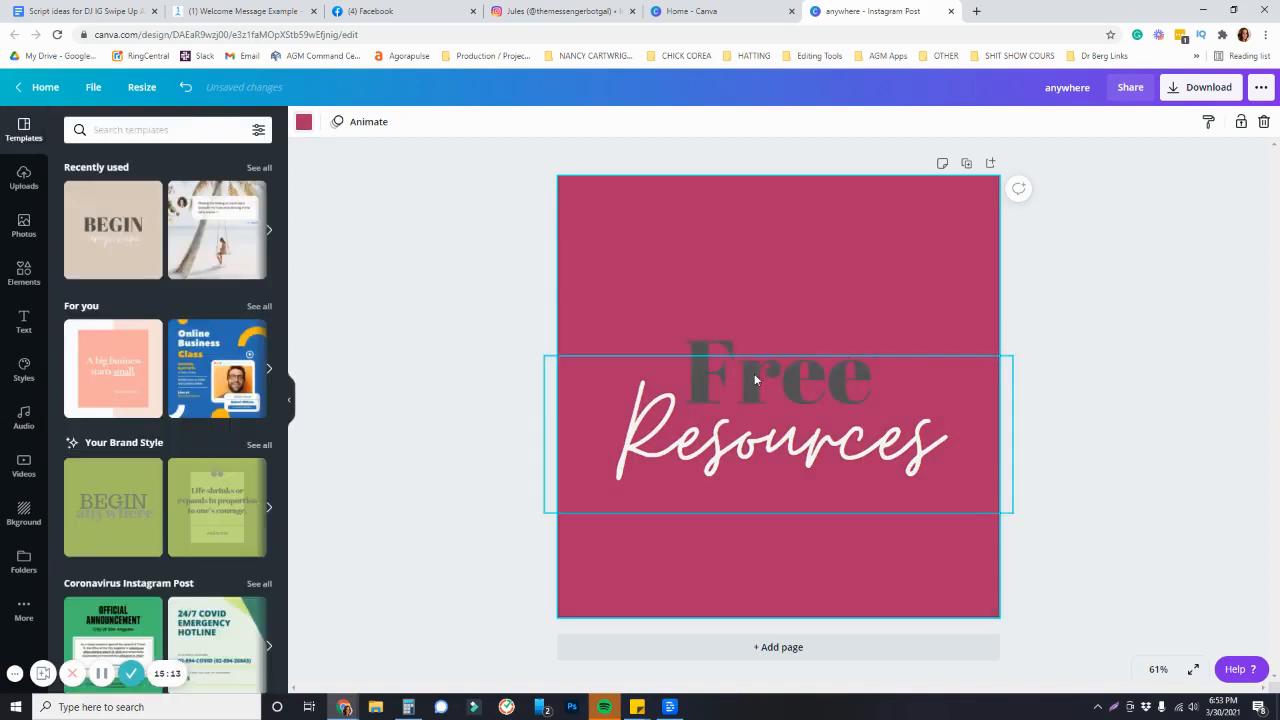
# Download the design as a PNG file
pyautogui.click(1200, 87)
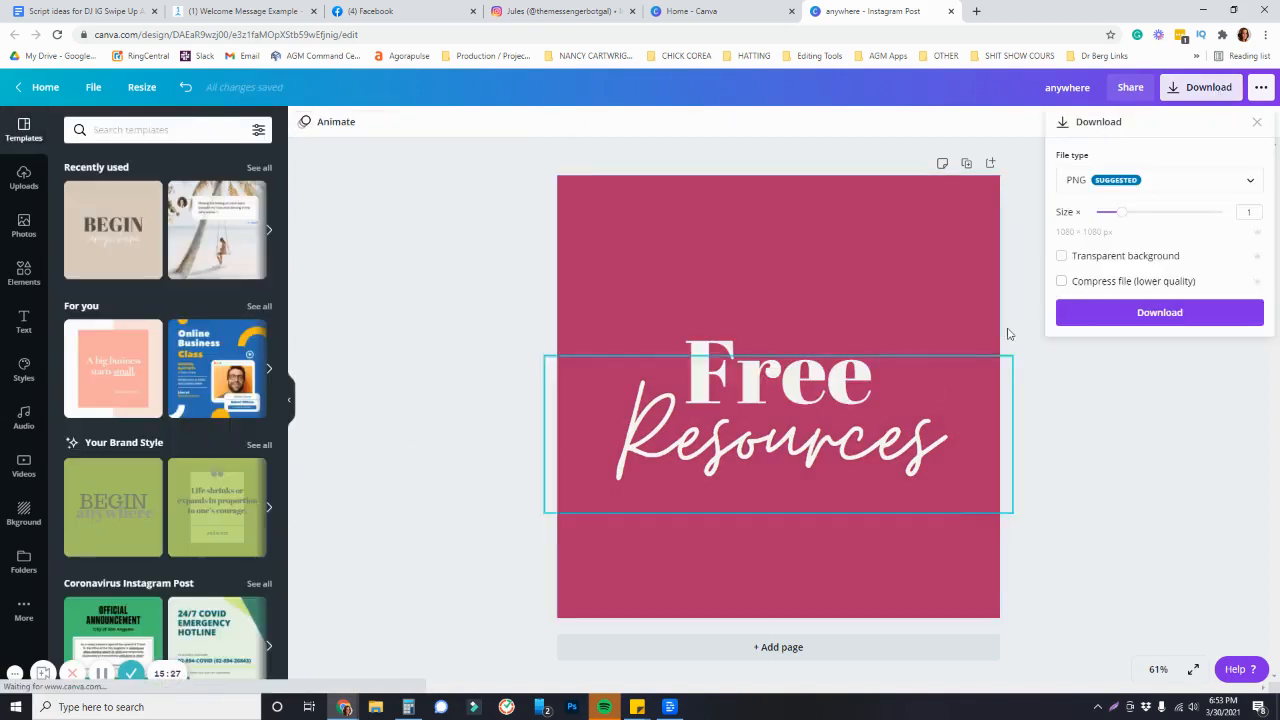
pyautogui.click(1150, 314)
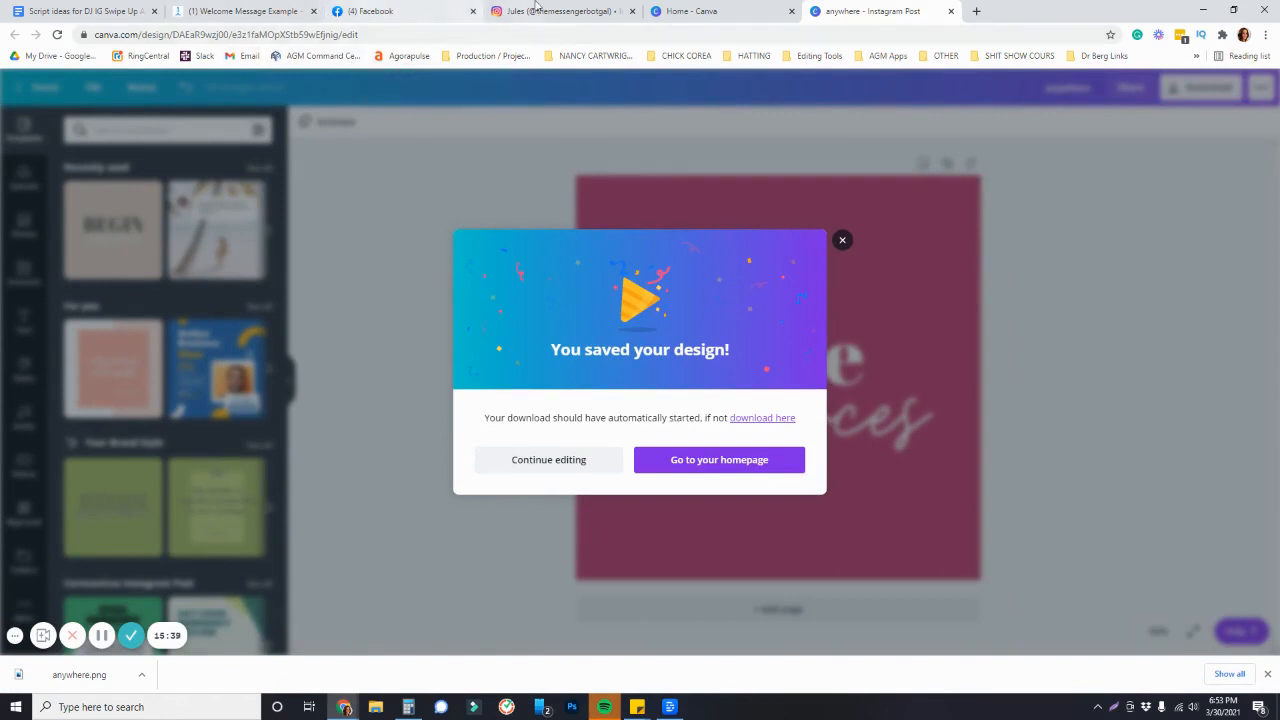
# Upload the downloaded anywhere.png as the image of the Free resources gallery card
pyautogui.click(258, 11)
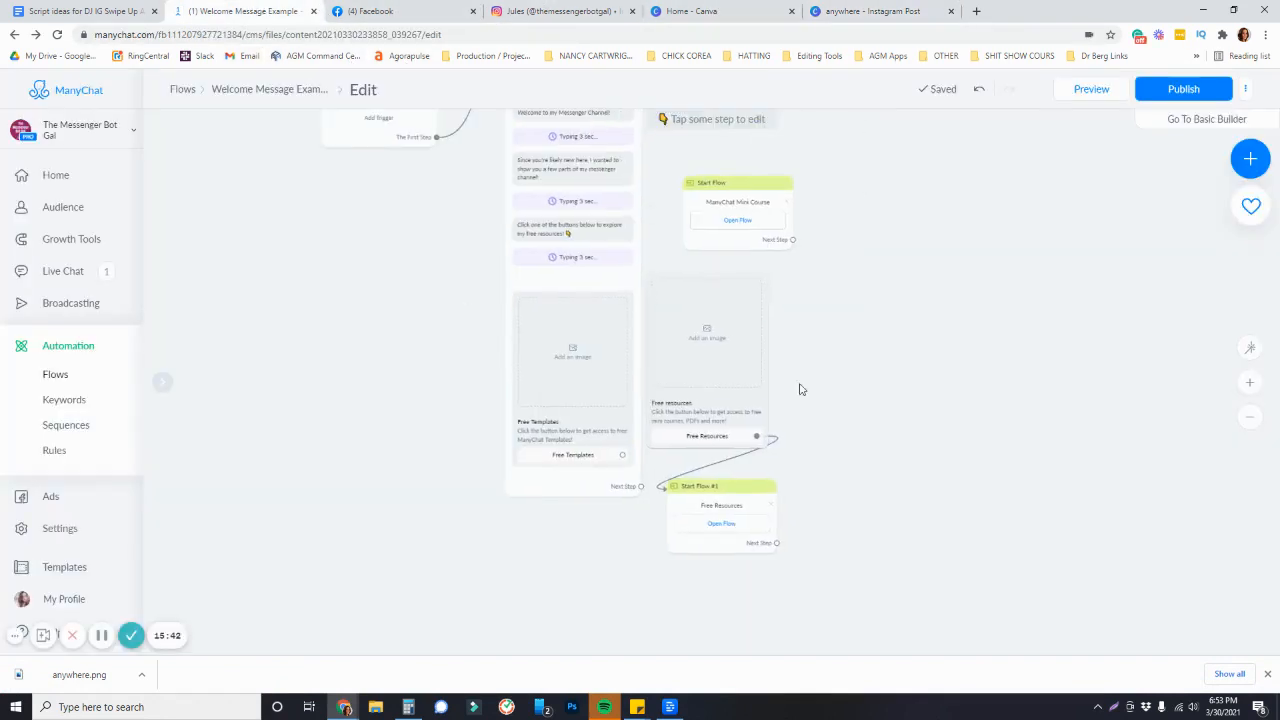
pyautogui.click(654, 380)
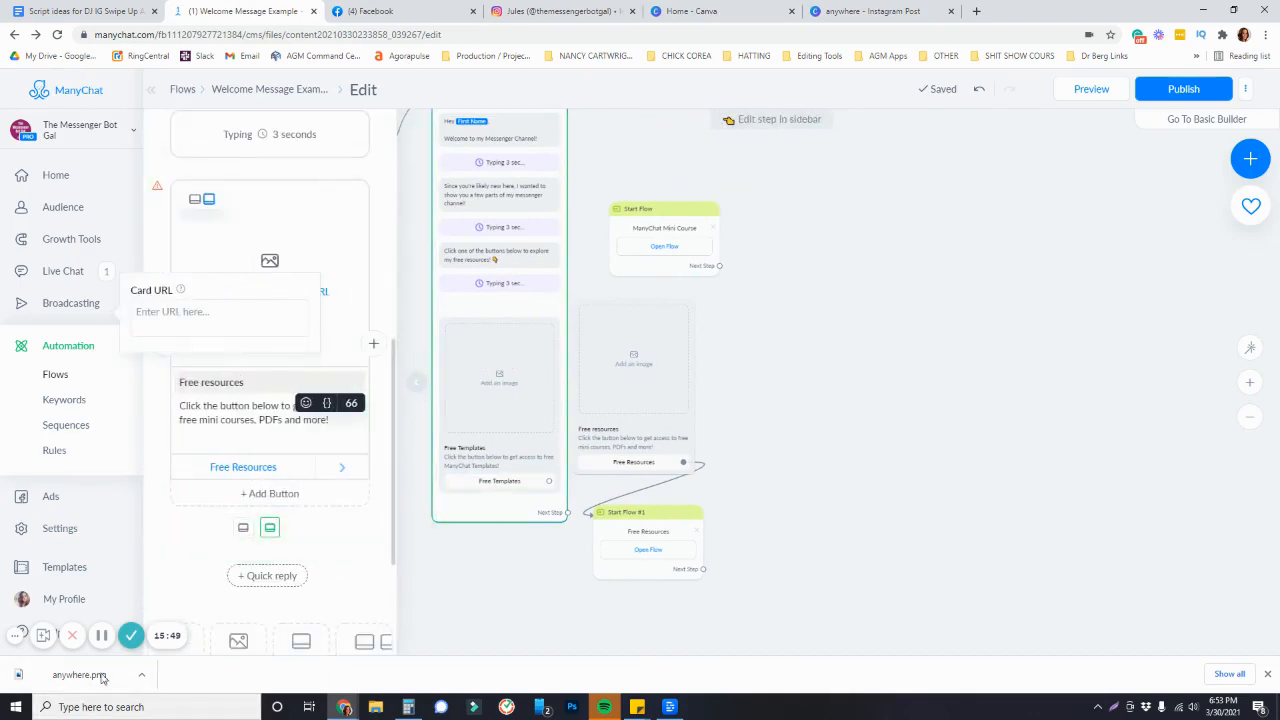
pyautogui.moveTo(101, 678); pyautogui.dragTo(343, 251)
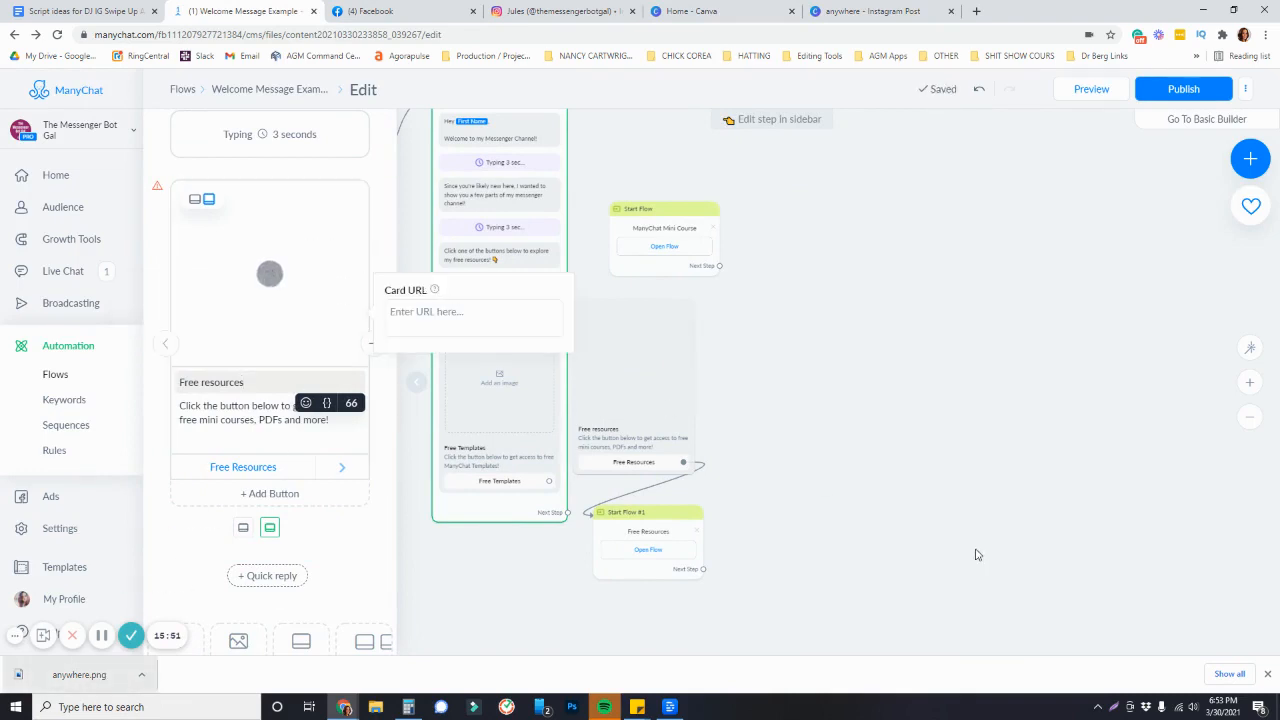
# On a duplicated second page, change the script word Resources to "Templates"
pyautogui.click(870, 11)
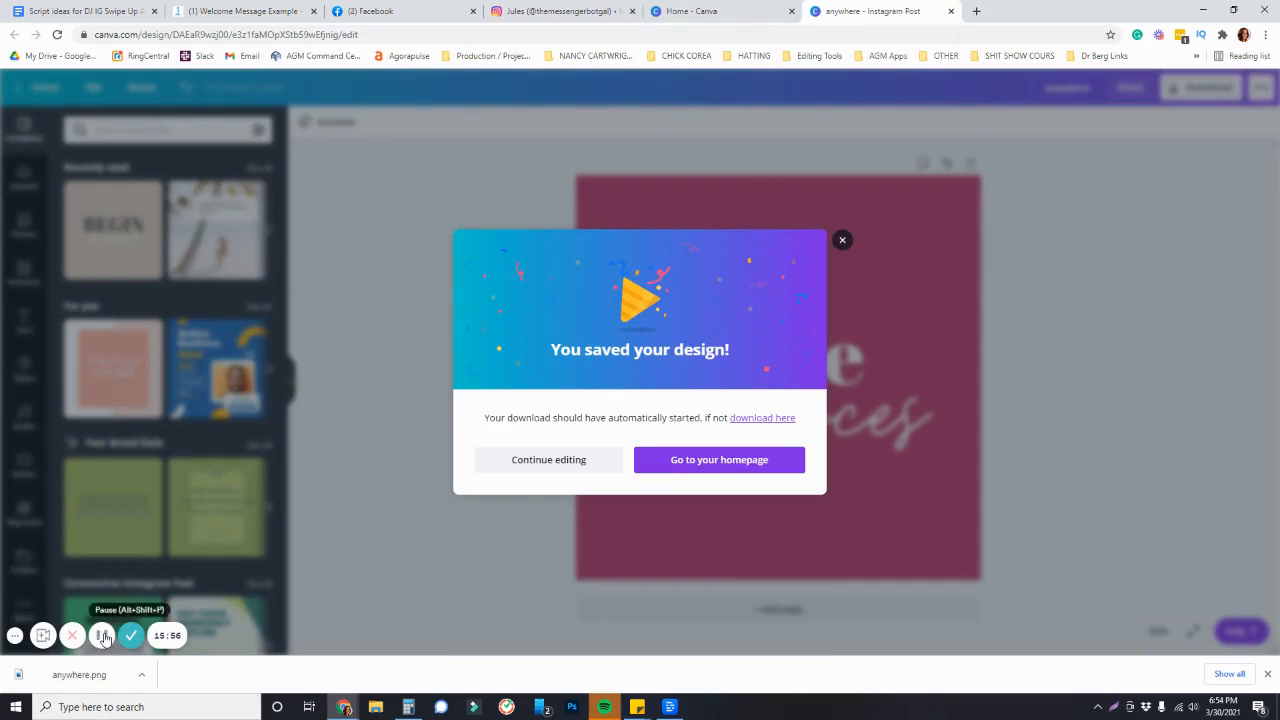
pyautogui.click(843, 242)
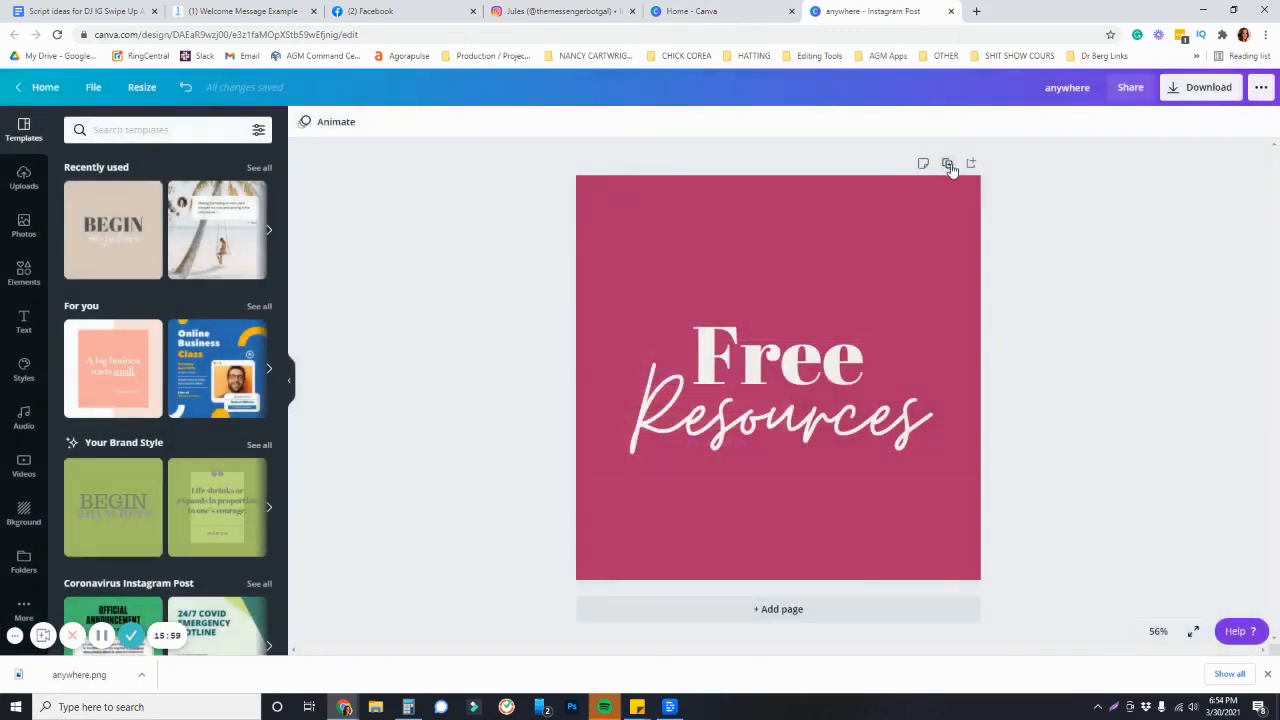
pyautogui.scroll(1, 934, 279)
pyautogui.click(793, 440)
pyautogui.click(793, 440)
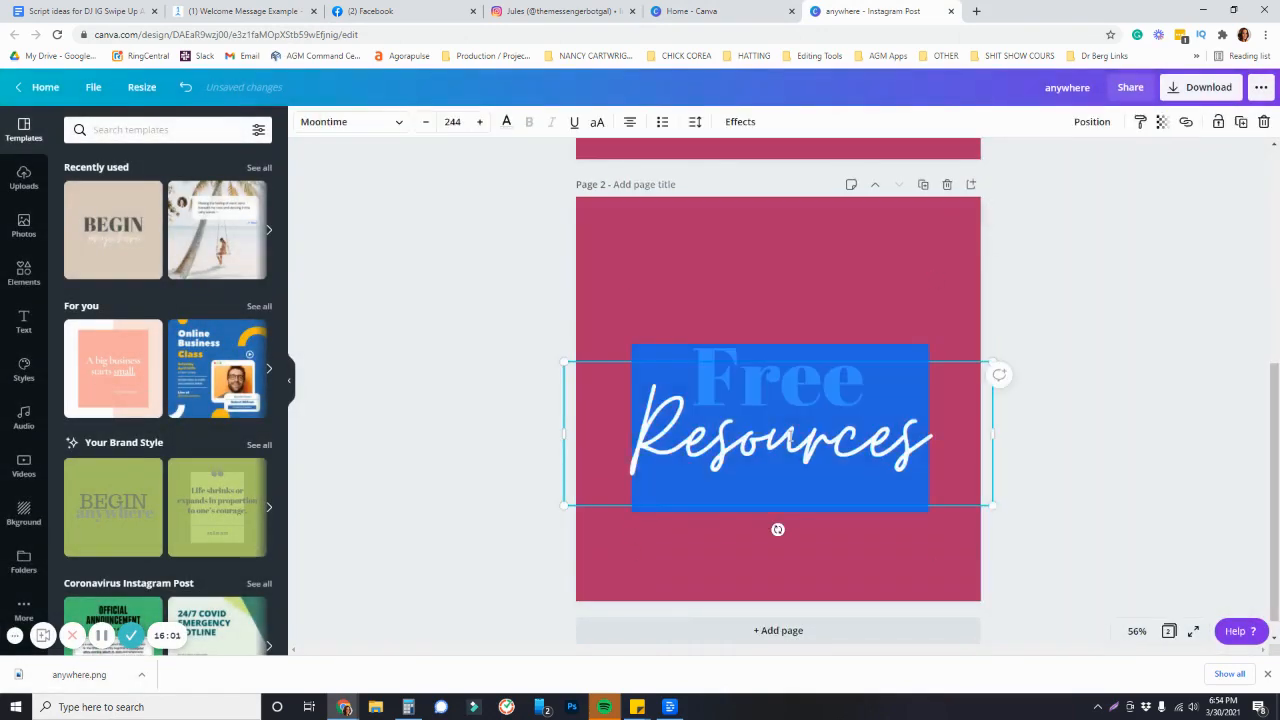
pyautogui.doubleClick(790, 436)
pyautogui.write('Templates')
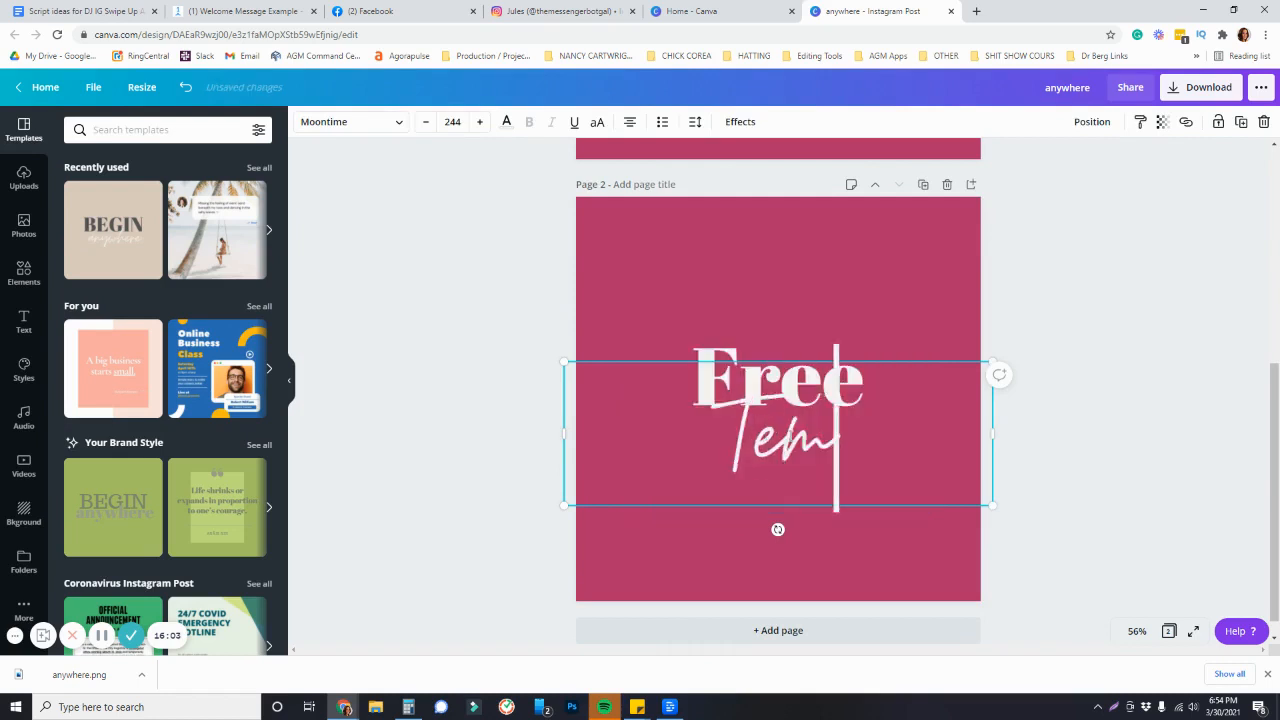
# Add a third page and insert a template-themed illustration from Elements by searching for template
pyautogui.click(778, 630)
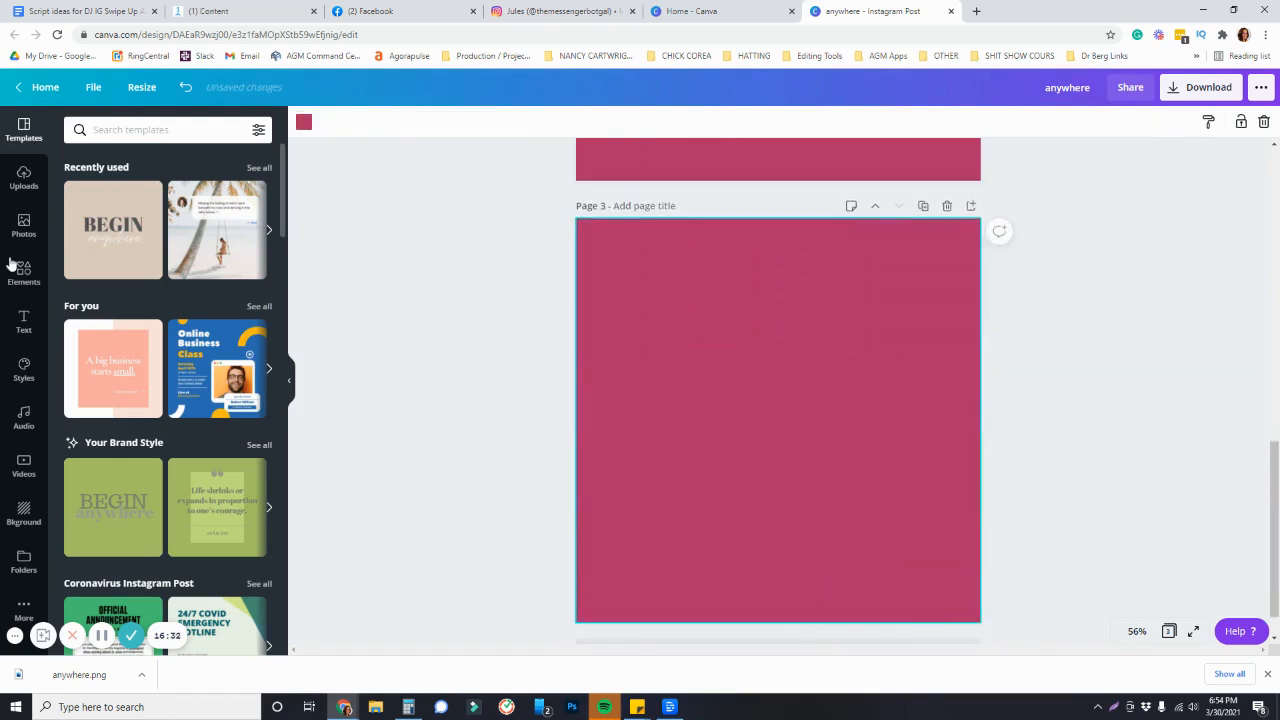
pyautogui.click(27, 282)
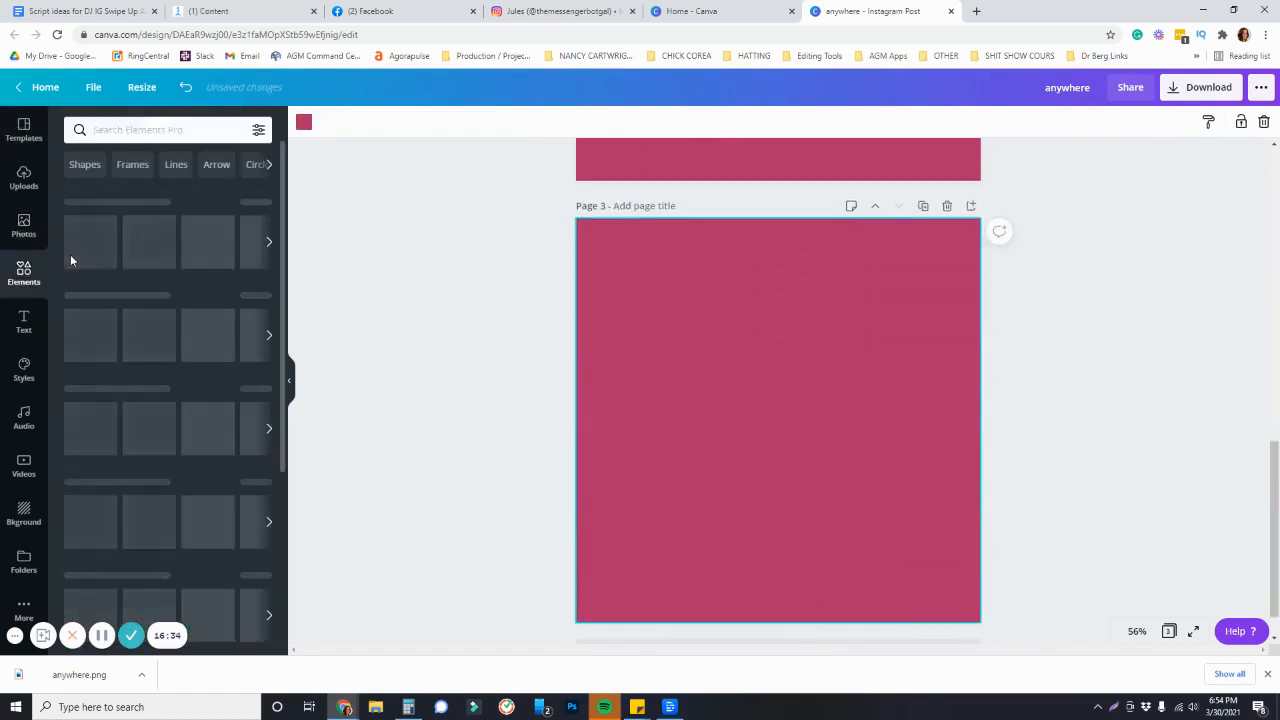
pyautogui.click(119, 131)
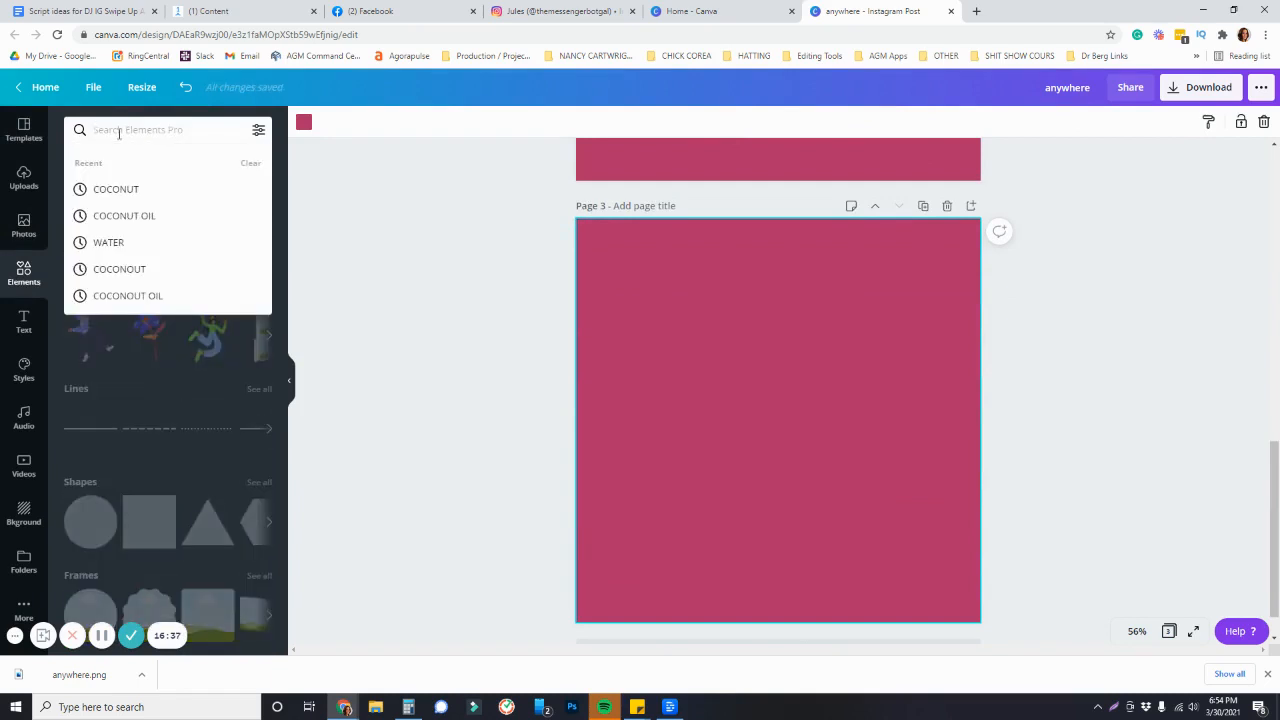
pyautogui.write('template')
pyautogui.press('Return')
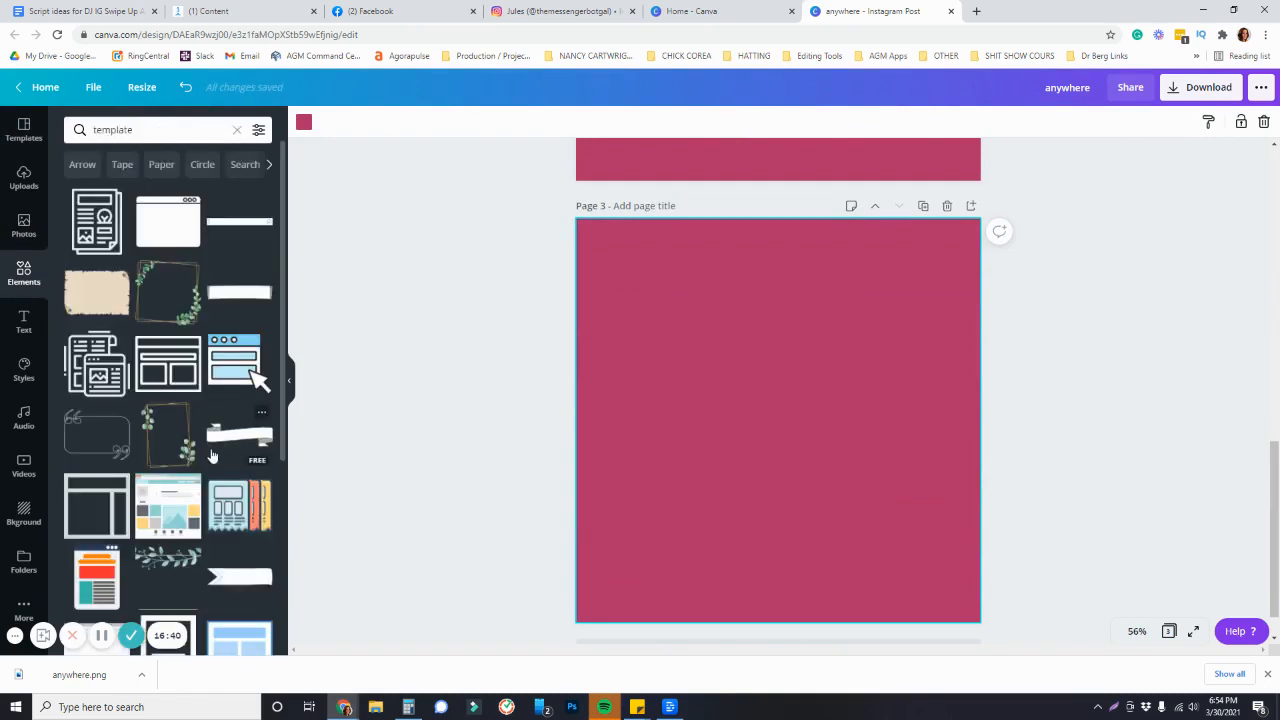
pyautogui.click(237, 510)
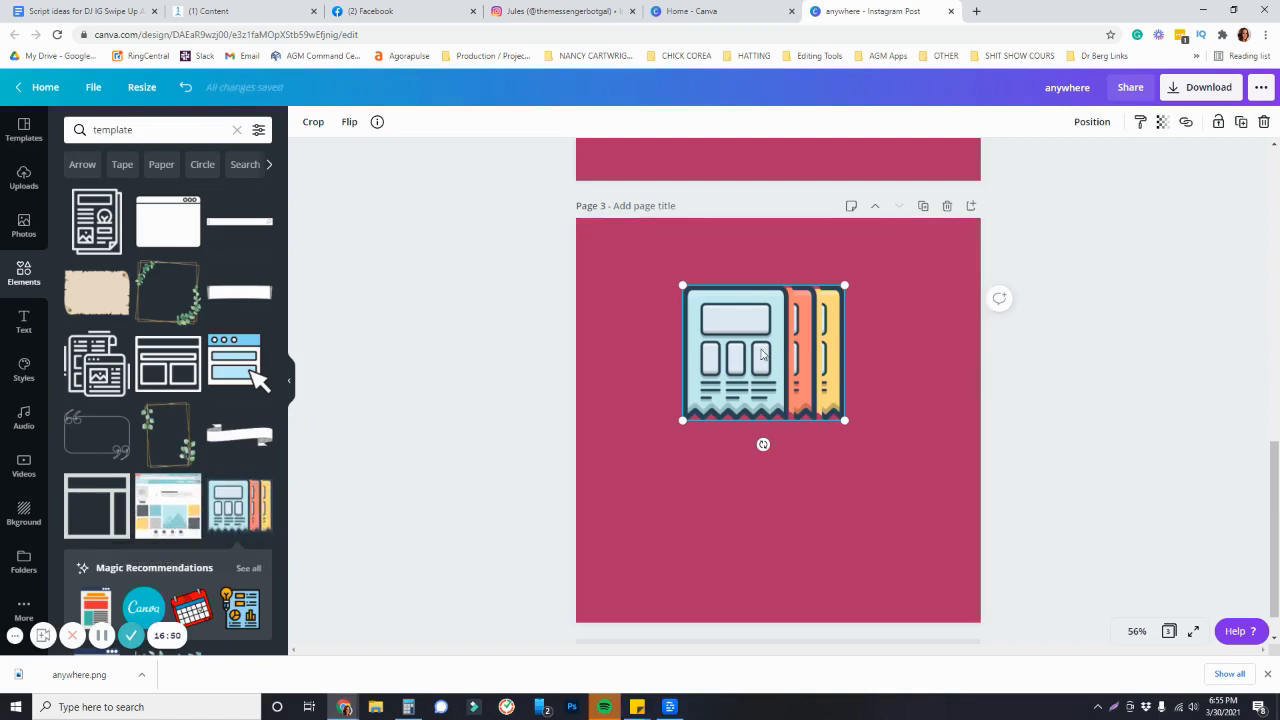
# Enlarge and move the illustration so it spans most of the third page
pyautogui.moveTo(762, 353); pyautogui.dragTo(670, 319)
pyautogui.moveTo(751, 386); pyautogui.dragTo(932, 562)
pyautogui.moveTo(762, 365); pyautogui.dragTo(774, 404)
pyautogui.click(789, 262)
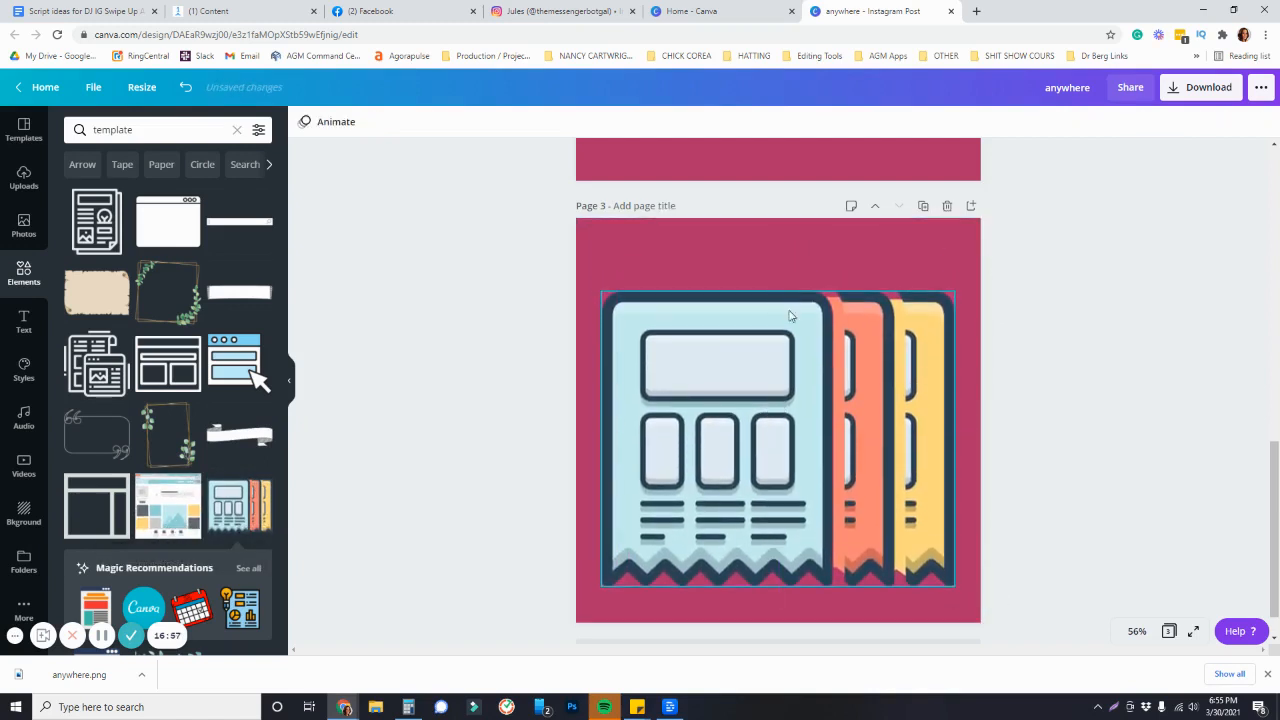
pyautogui.moveTo(951, 510); pyautogui.dragTo(922, 484)
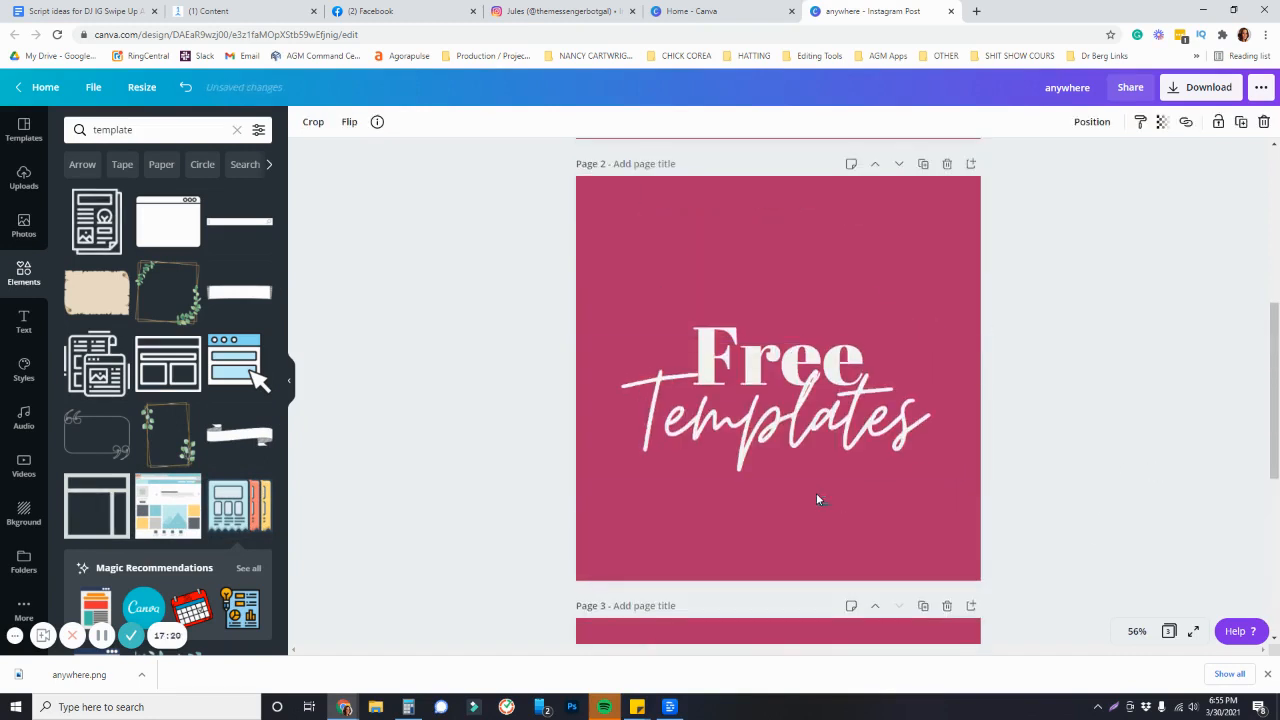
# Copy the Free Templates text from page 2 and paste it onto the lower part of page 3
pyautogui.click(795, 325)
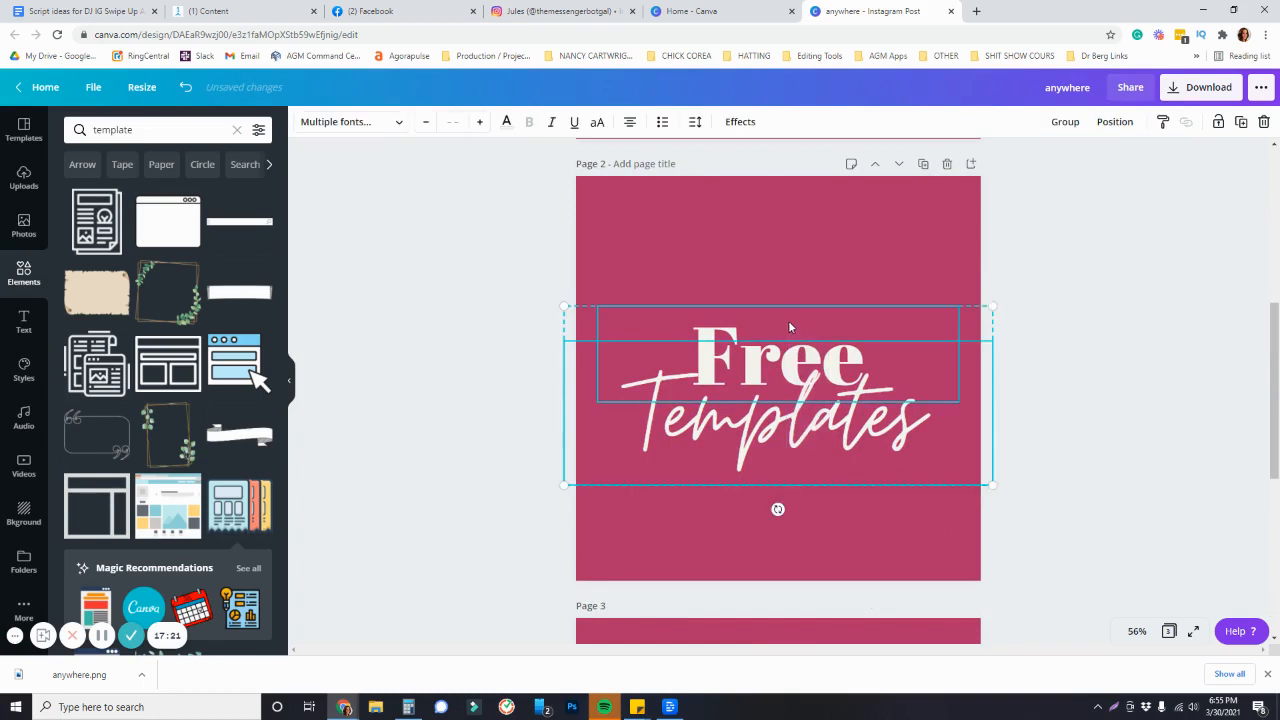
pyautogui.hotkey('ctrl', 'c')
pyautogui.scroll(-4, 1126, 514)
pyautogui.moveTo(800, 455); pyautogui.dragTo(808, 553)
pyautogui.click(777, 584)
pyautogui.hotkey('ctrl', 'v')
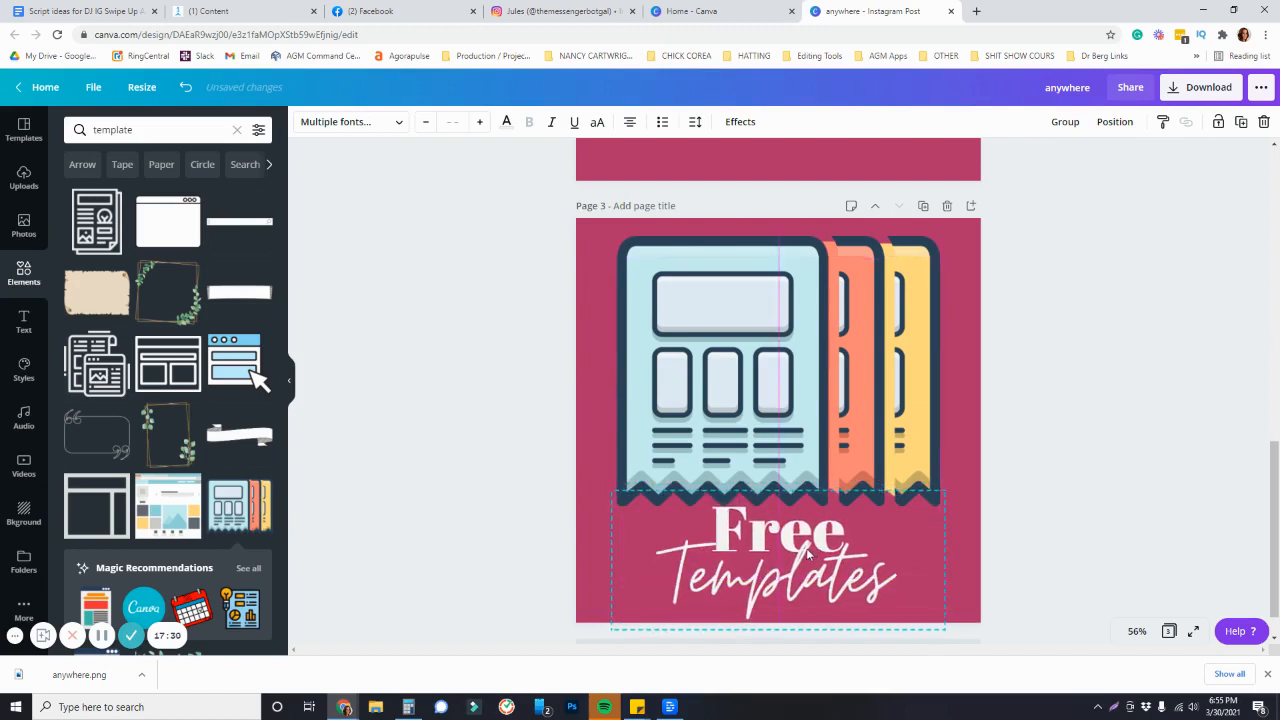
# Shrink the illustration and reposition it above the Free Templates text
pyautogui.click(858, 410)
pyautogui.moveTo(943, 233); pyautogui.dragTo(873, 292)
pyautogui.moveTo(798, 370); pyautogui.dragTo(833, 348)
pyautogui.click(1158, 143)
# Download the third page as a PNG file
pyautogui.click(1197, 90)
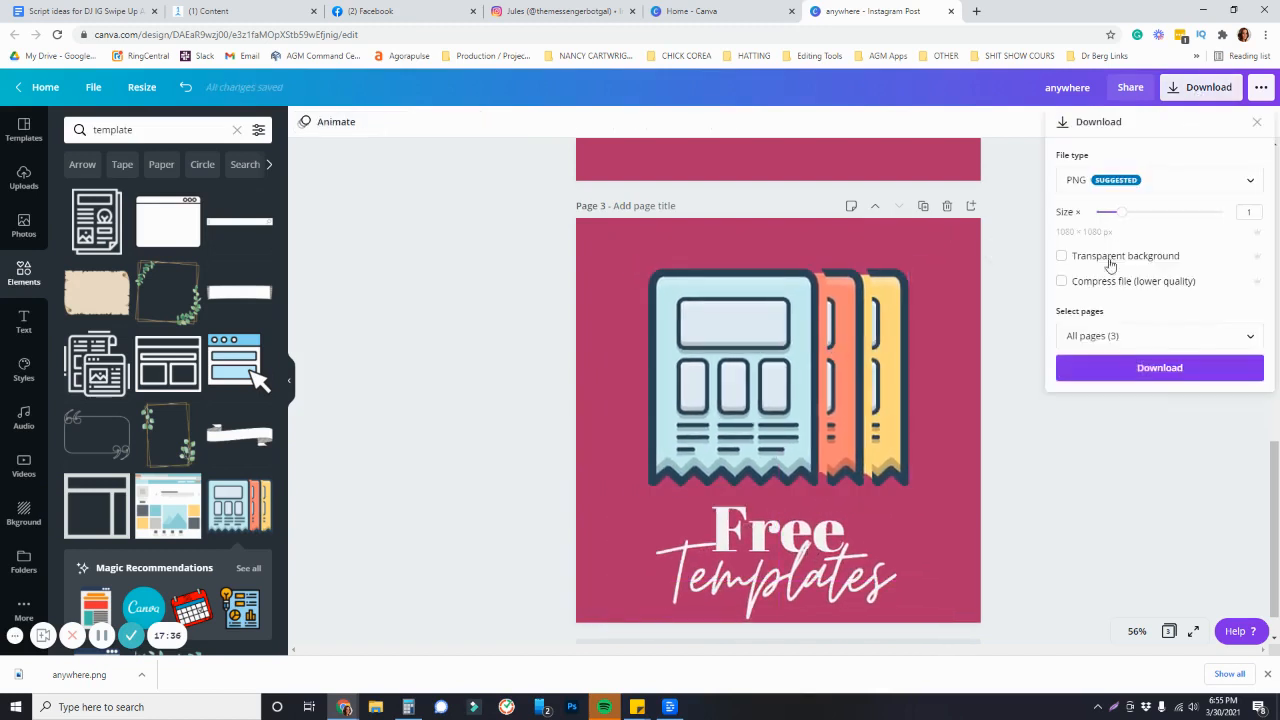
pyautogui.click(1114, 334)
pyautogui.click(1114, 474)
pyautogui.click(1157, 531)
pyautogui.click(1128, 366)
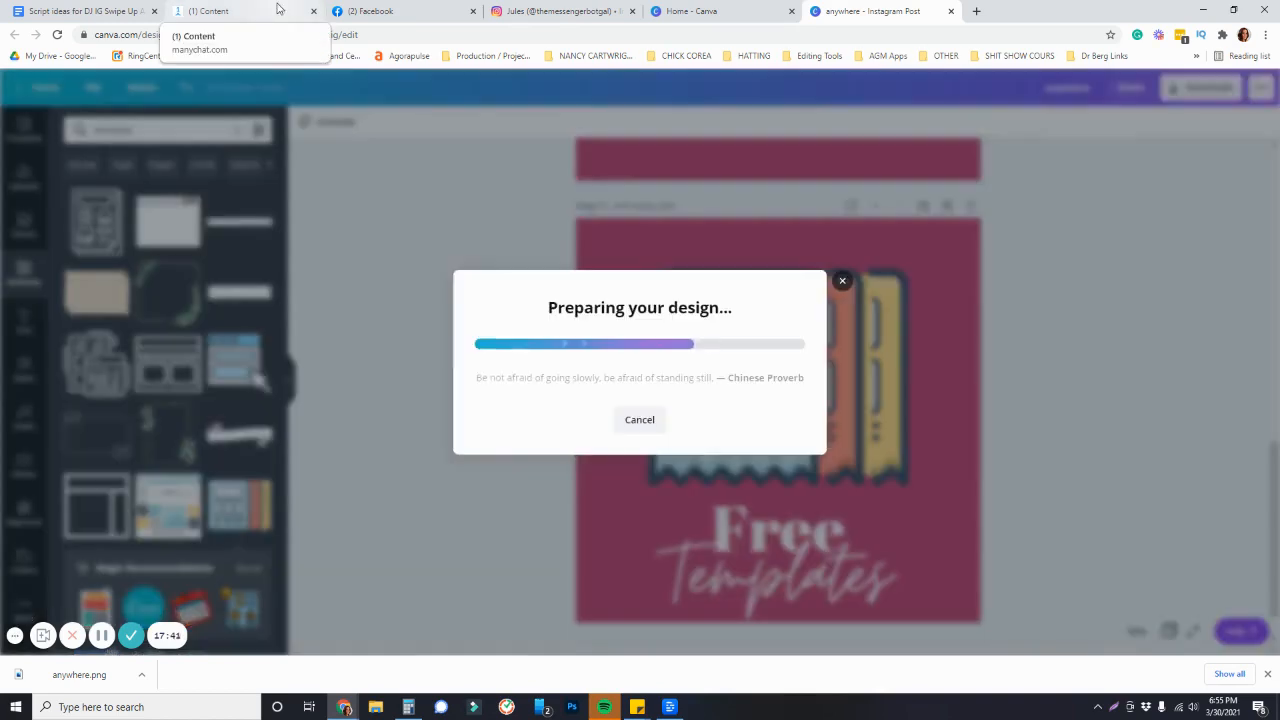
# Open the Welcome Message Example - Menu flow and set the new image on the Free Templates gallery card
pyautogui.click(210, 11)
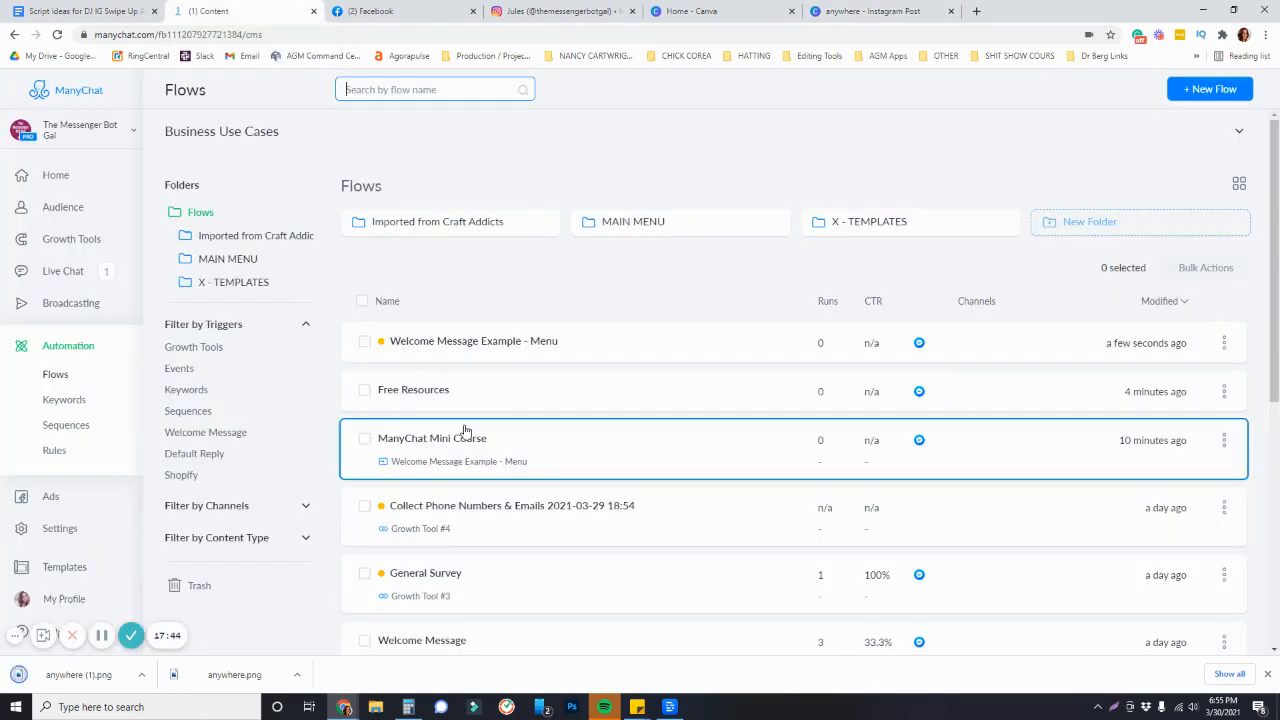
pyautogui.click(465, 345)
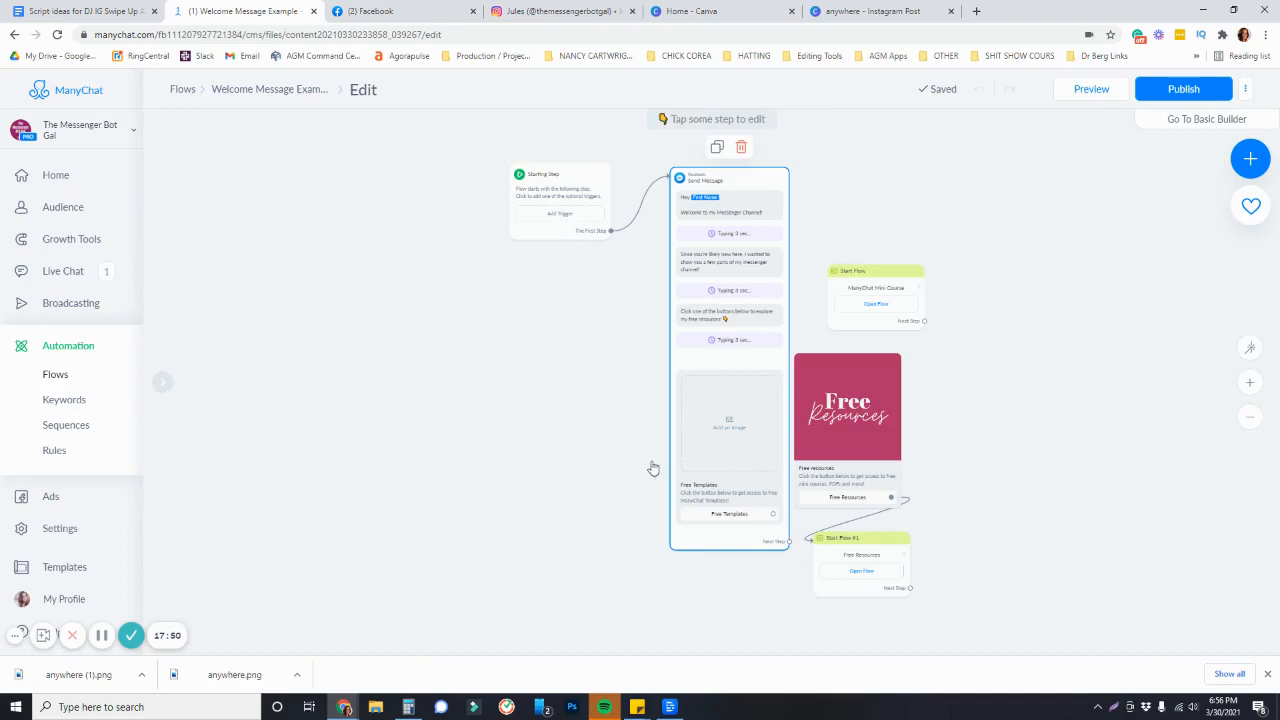
pyautogui.click(690, 462)
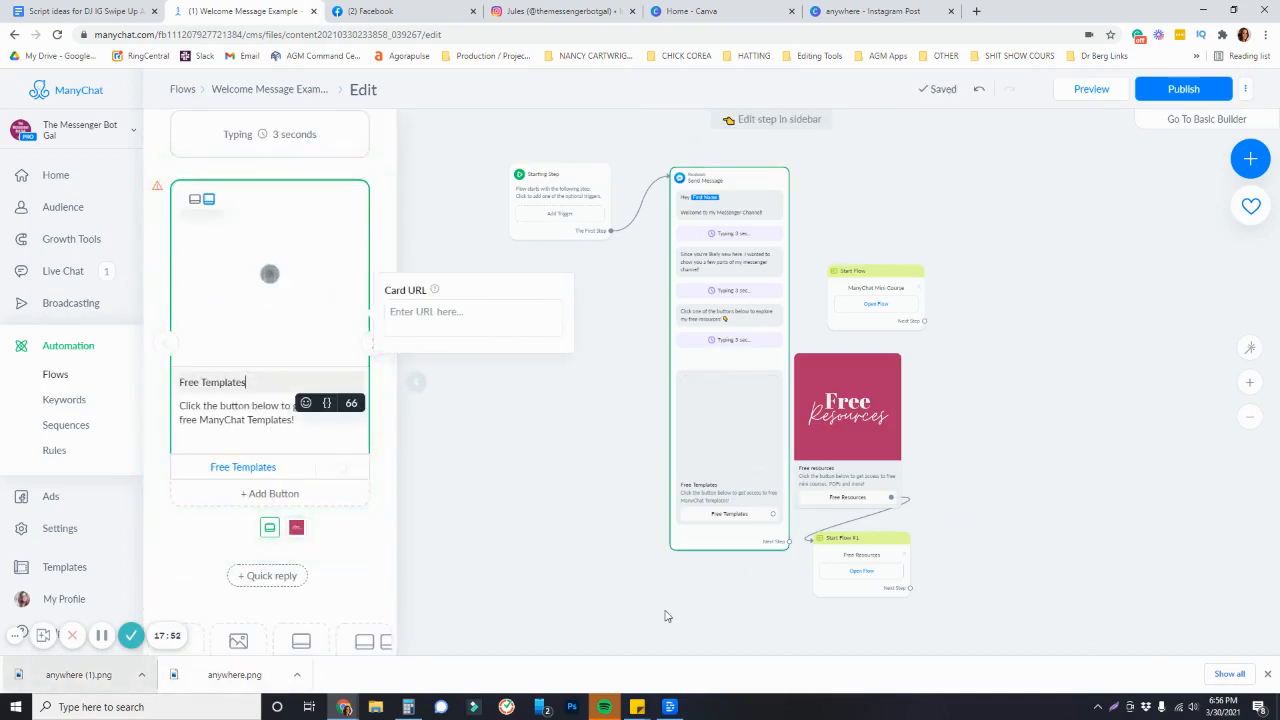
pyautogui.click(1060, 377)
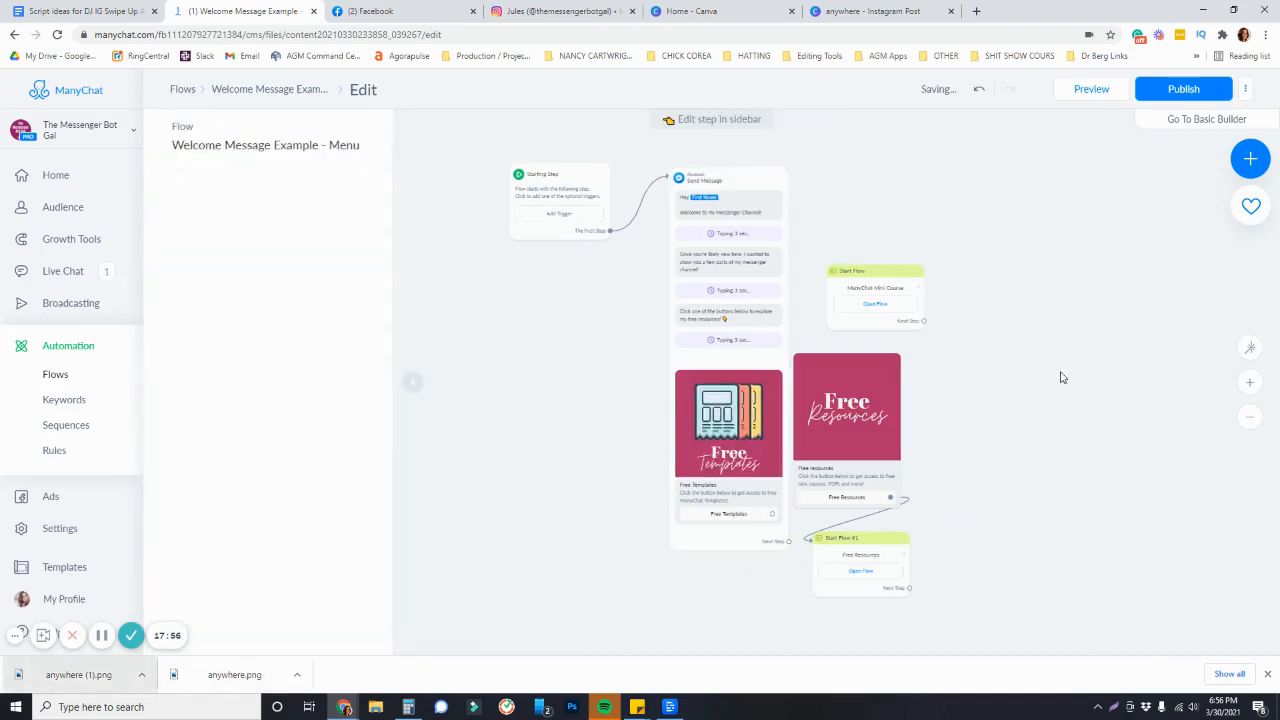
# Zoom into the gallery to inspect both card images
pyautogui.scroll(3, 700, 490)
pyautogui.moveTo(1157, 323); pyautogui.dragTo(1048, 370)
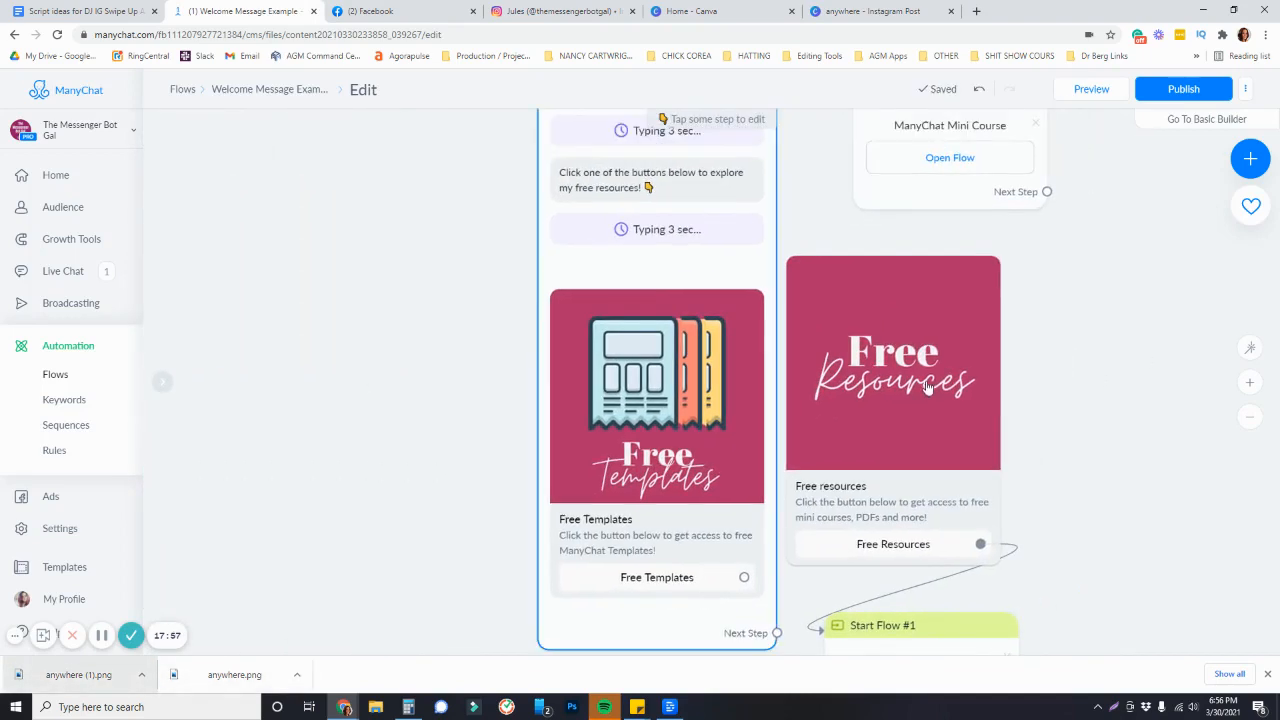
pyautogui.moveTo(1086, 409); pyautogui.dragTo(971, 424)
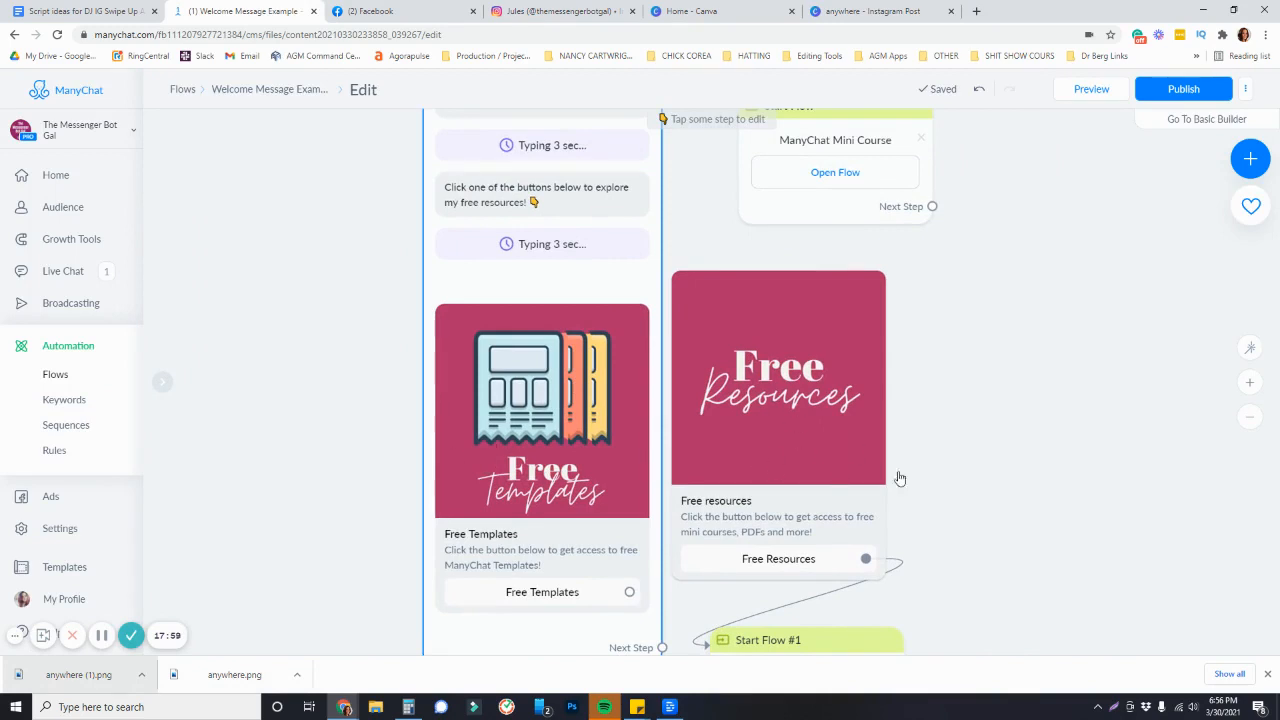
pyautogui.scroll(-3, 899, 479)
pyautogui.scroll(-3, 880, 372)
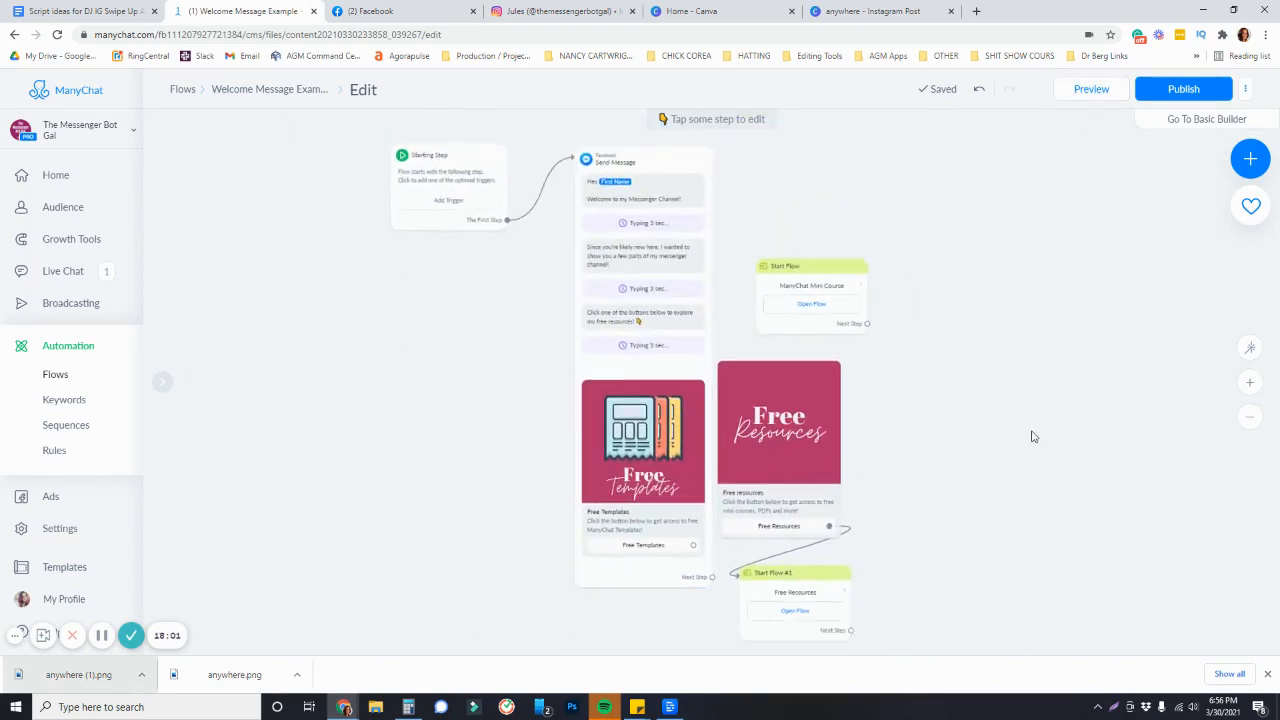
# Publish the Welcome Message Example - Menu flow
pyautogui.click(1140, 89)
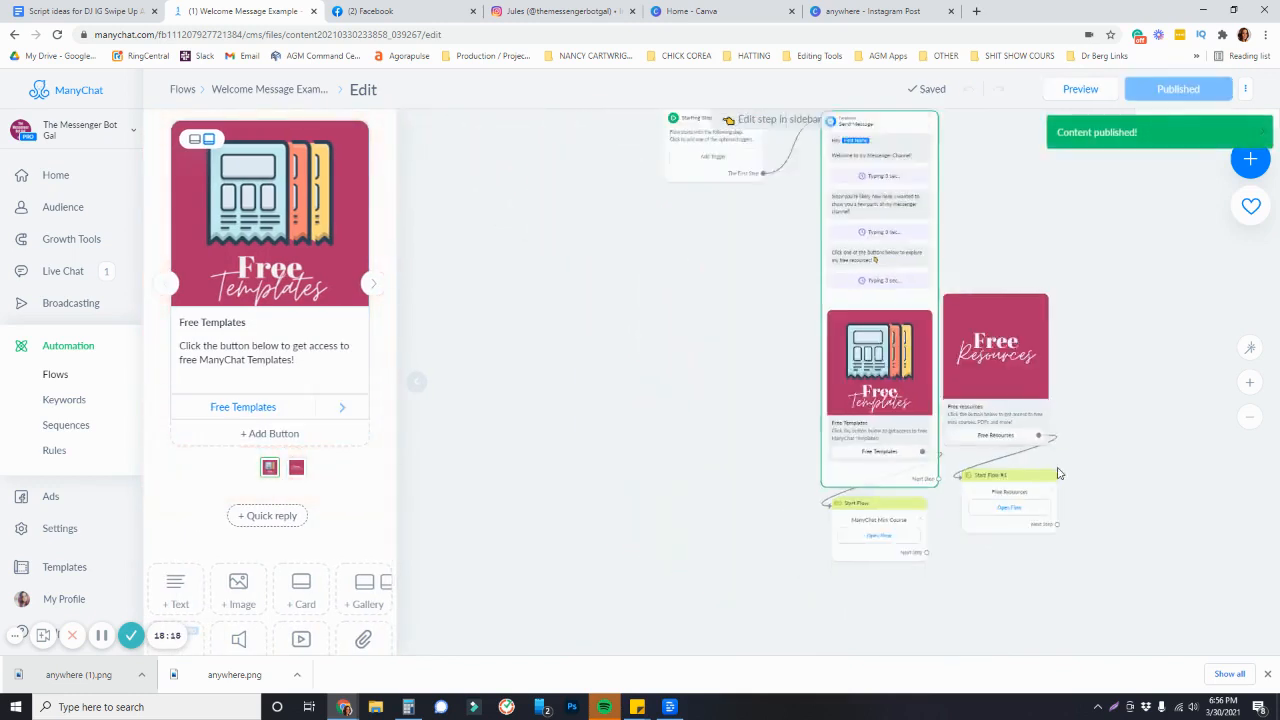
pyautogui.scroll(-3, 1057, 471)
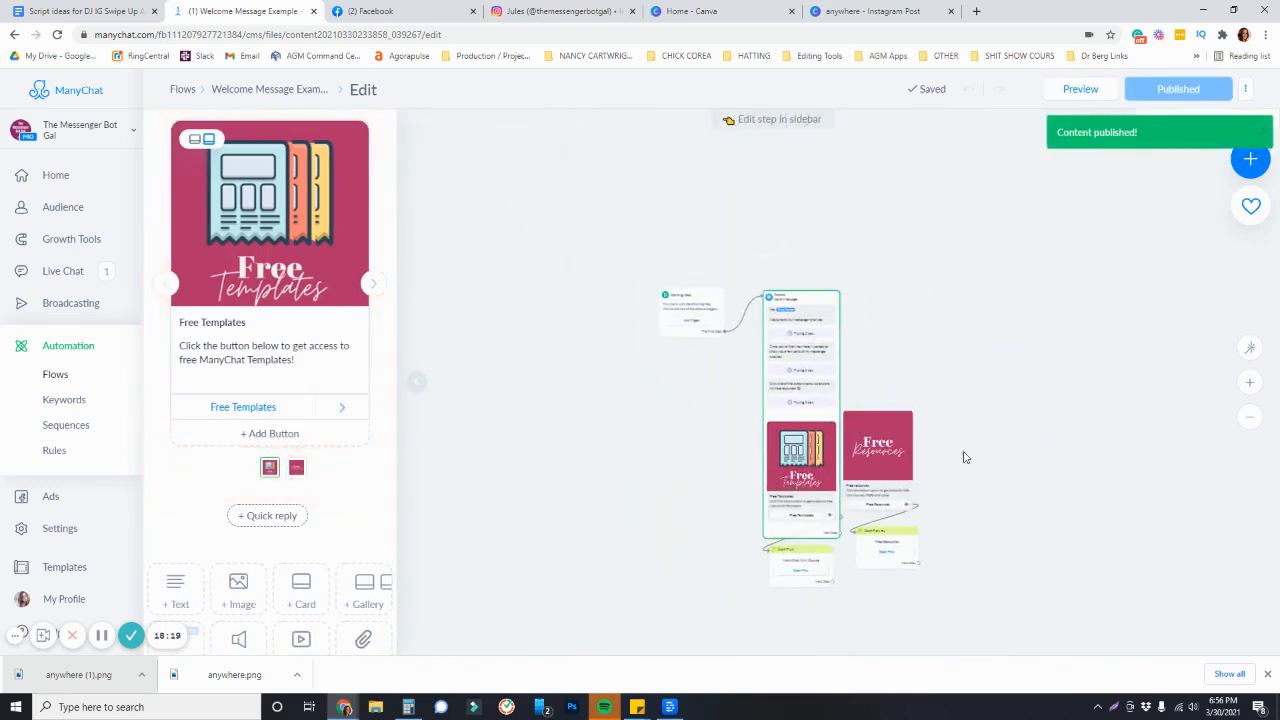
pyautogui.moveTo(966, 457); pyautogui.dragTo(940, 367)
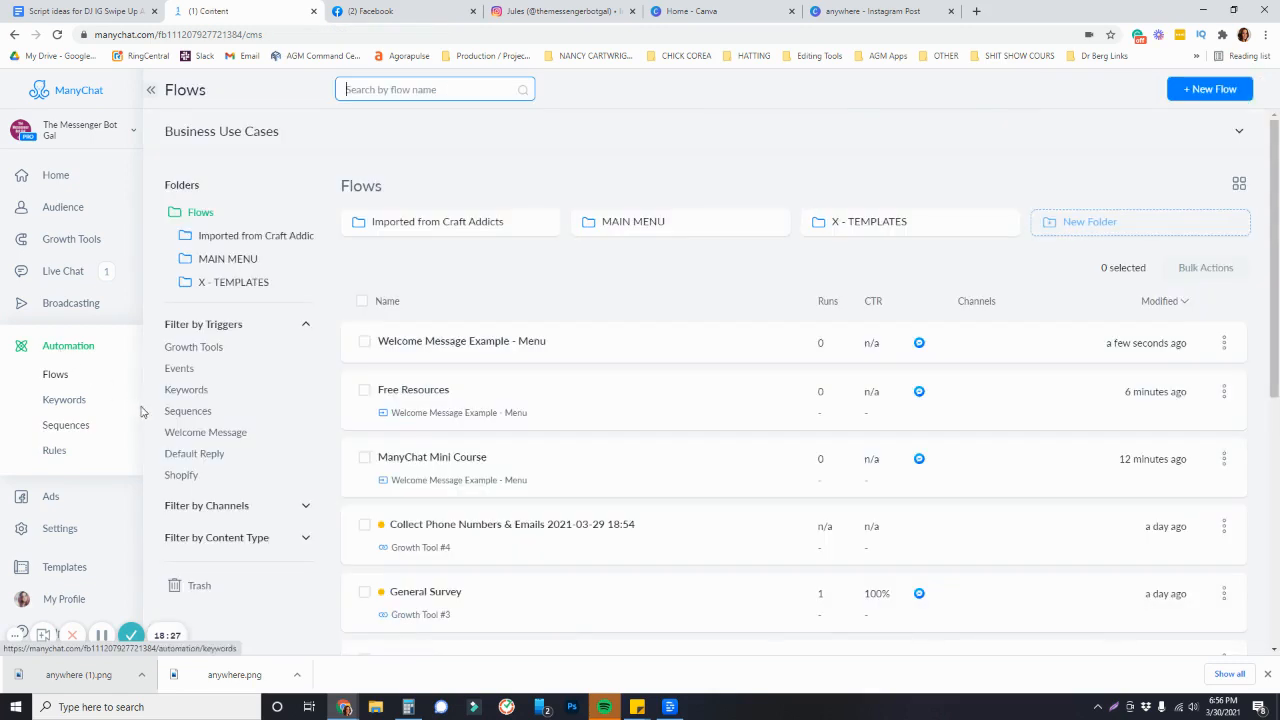
# Filter flows by the Welcome Message trigger, open General Survey, and replace it with a new flow
pyautogui.click(199, 438)
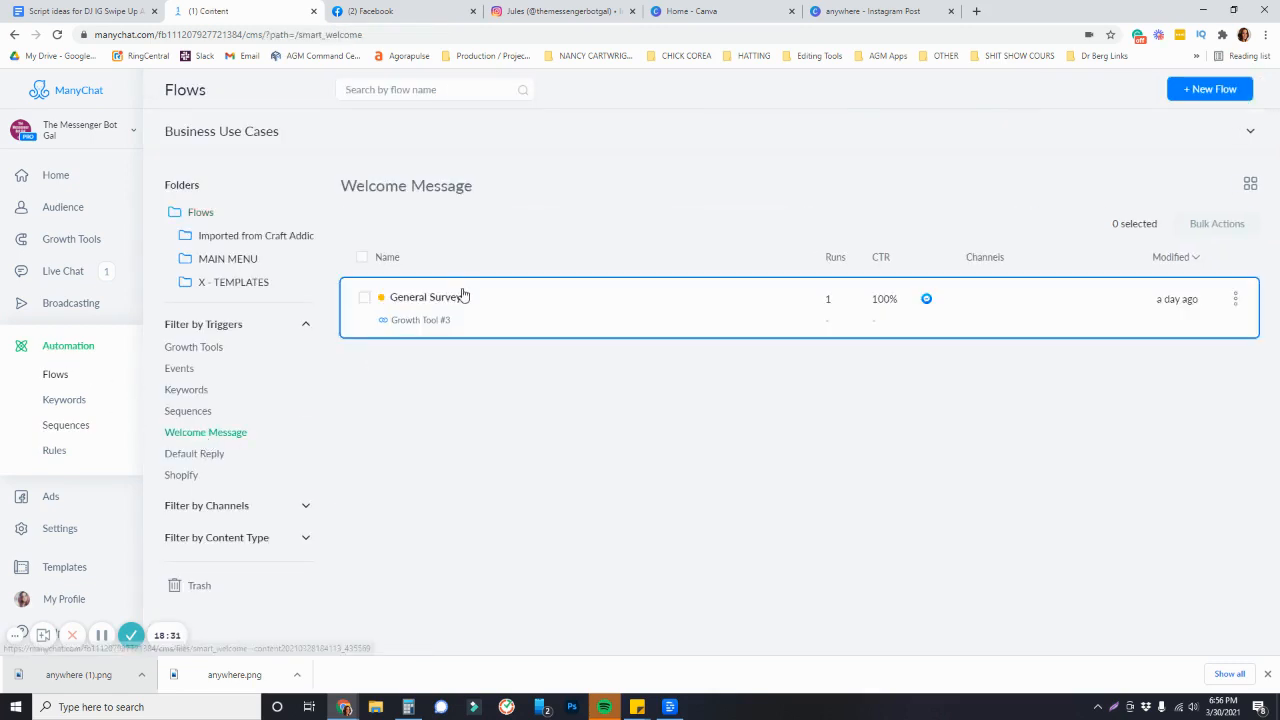
pyautogui.click(460, 292)
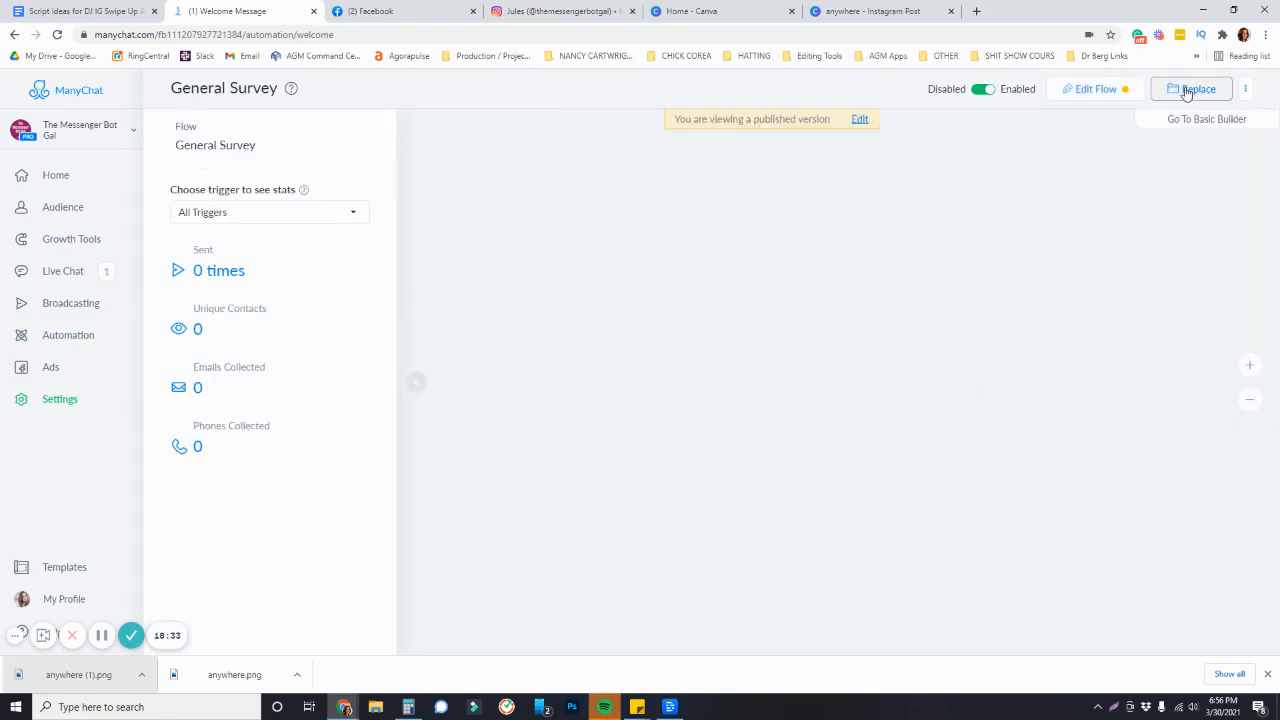
pyautogui.click(1189, 90)
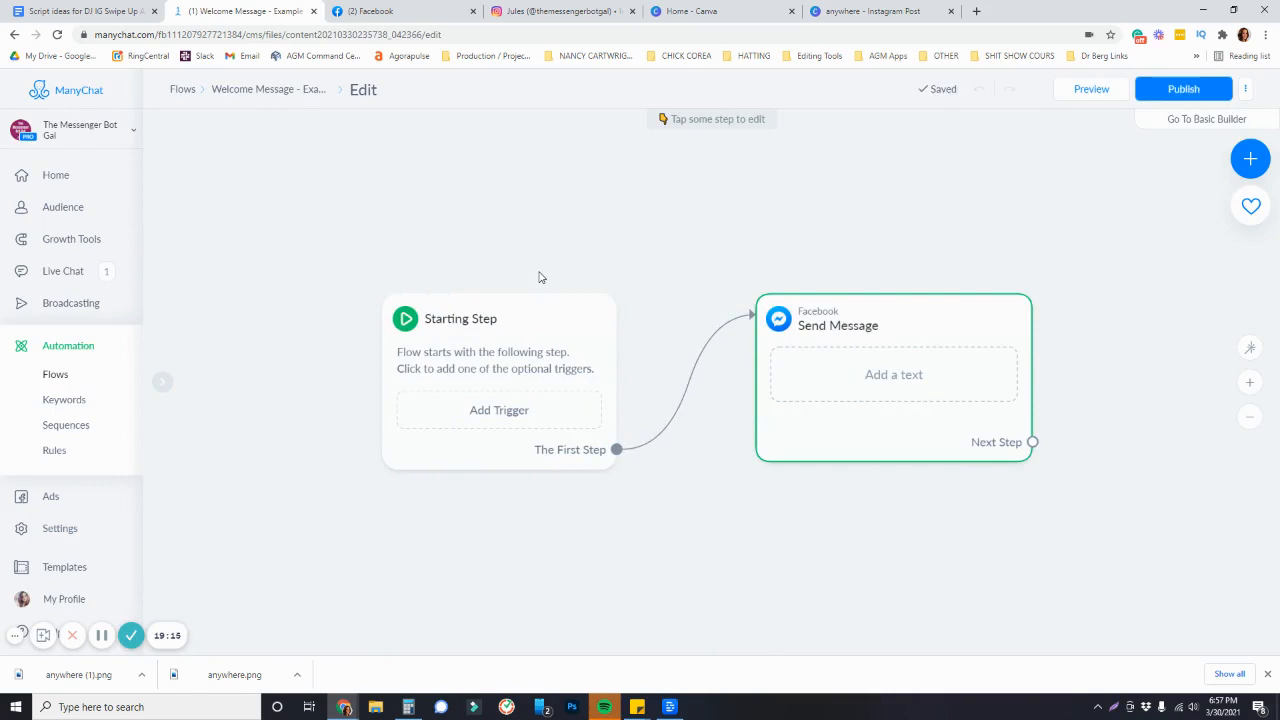
# Start a text message reading Hey followed by the First Name field
pyautogui.click(897, 426)
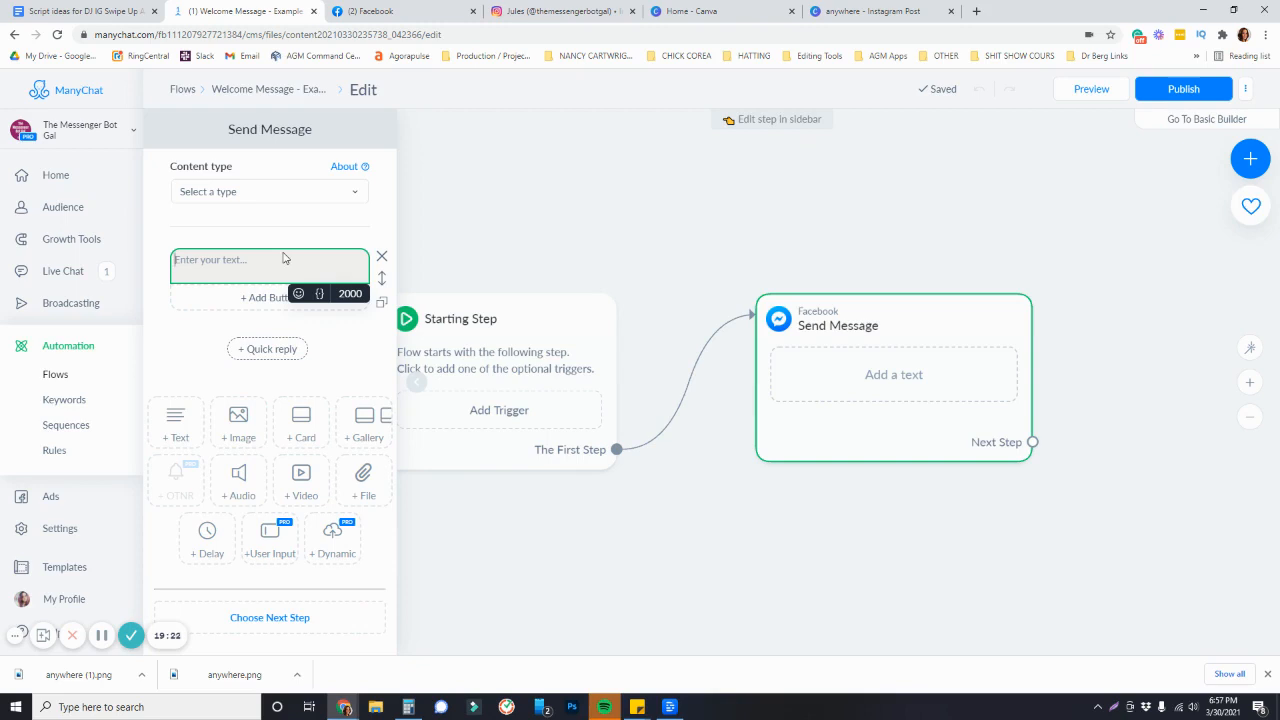
pyautogui.click(320, 295)
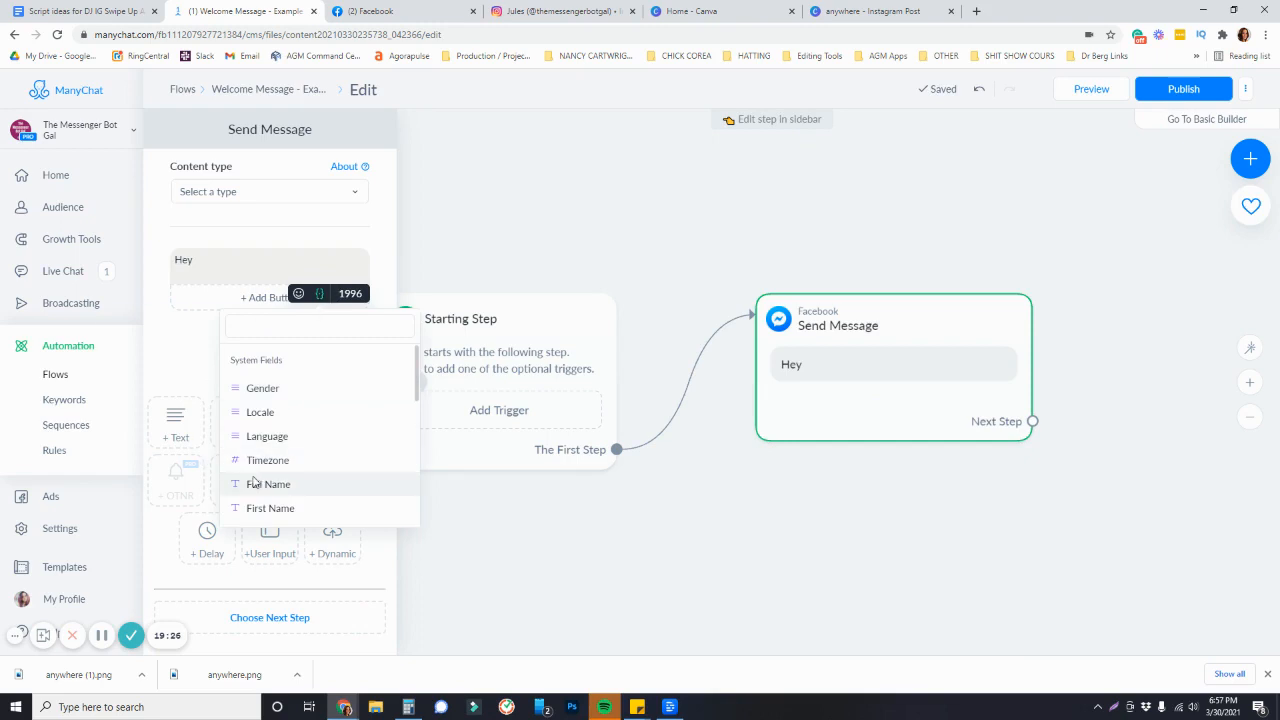
pyautogui.click(252, 508)
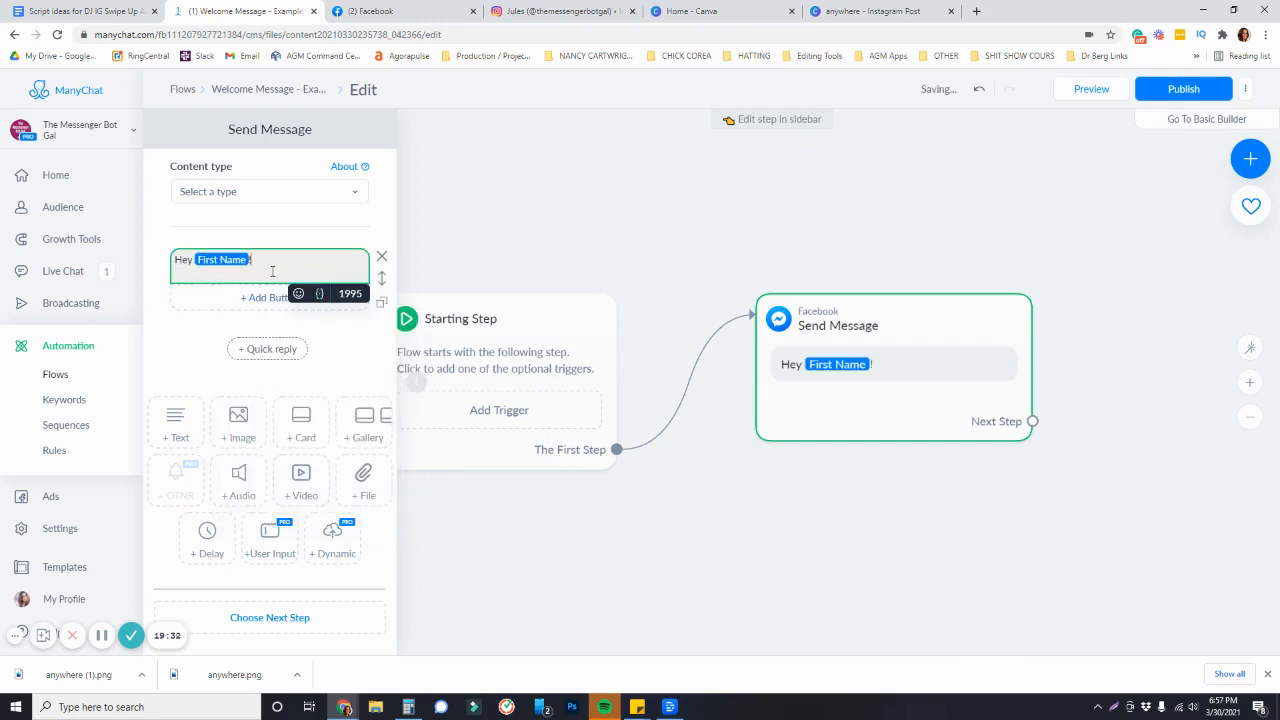
# Add the line "Welcome to my Messenger Channel! So happy to have you here!" to the greeting
pyautogui.press('Return')
pyautogui.write('Welcome to')
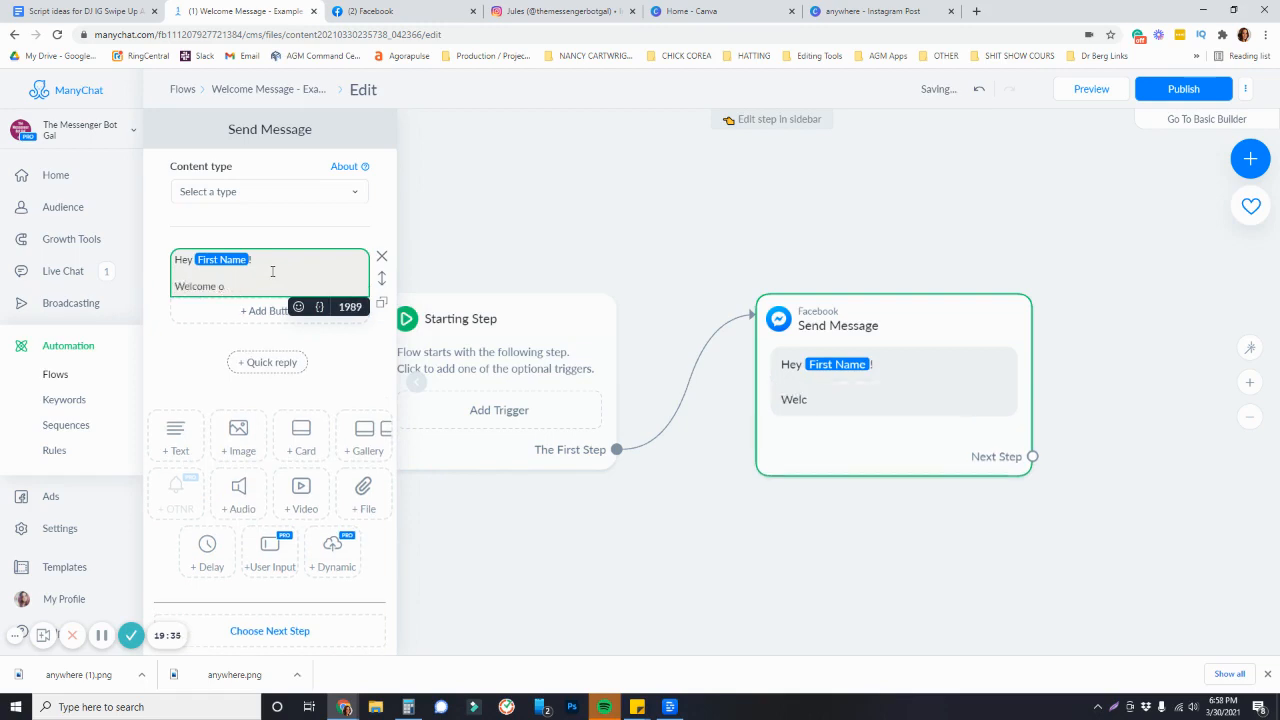
pyautogui.write(' my Messenger Channel! So happy to have you here!')
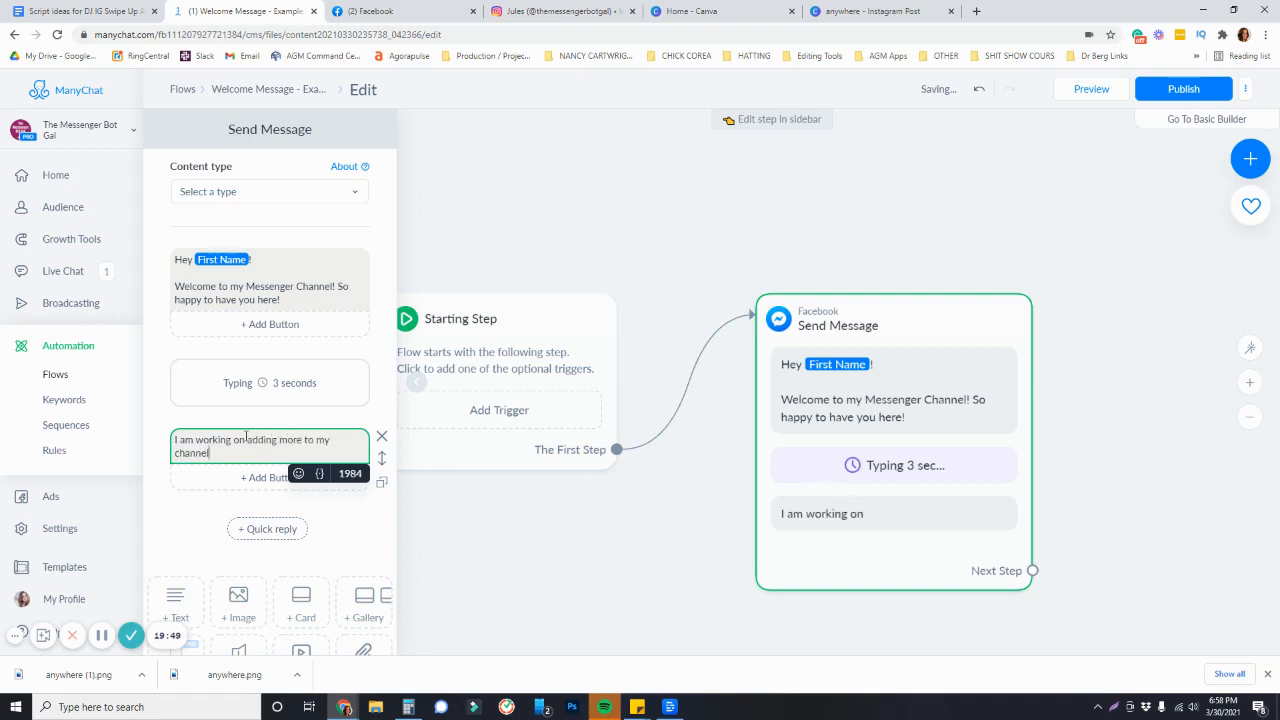
# Write the second message about adding more content and teaching how to build Messenger bots
pyautogui.write(', but in the me')
pyautogui.write('atnime')
pyautogui.write(', I hope you stick arou')
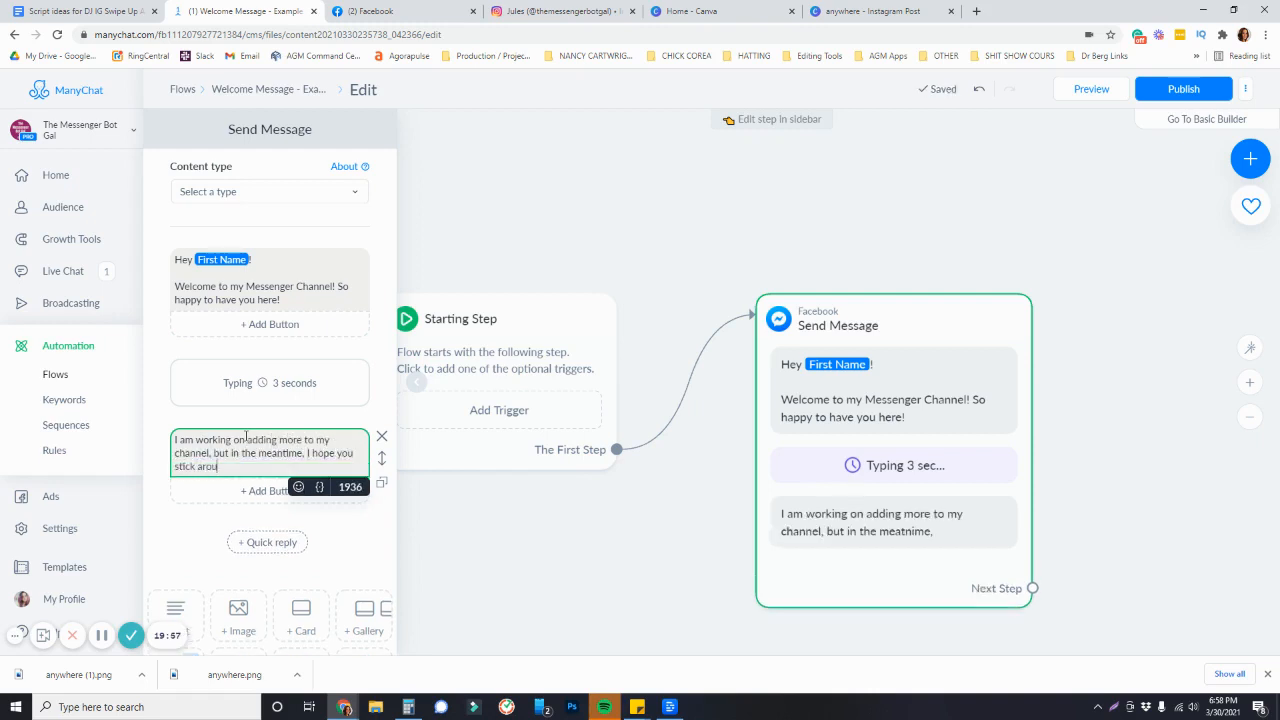
pyautogui.write('nd')
pyautogui.write(". I'm ")
pyautogui.write('looking forward to teac')
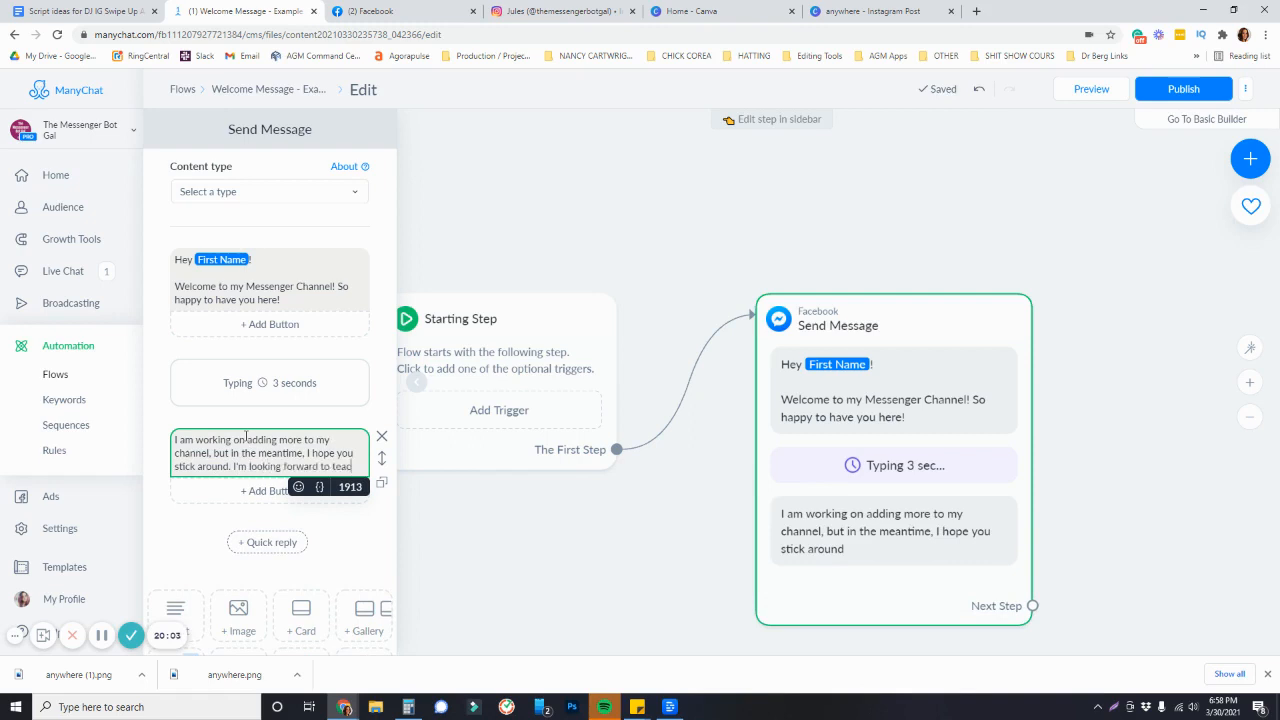
pyautogui.write('hing you mor')
pyautogui.write('e abou')
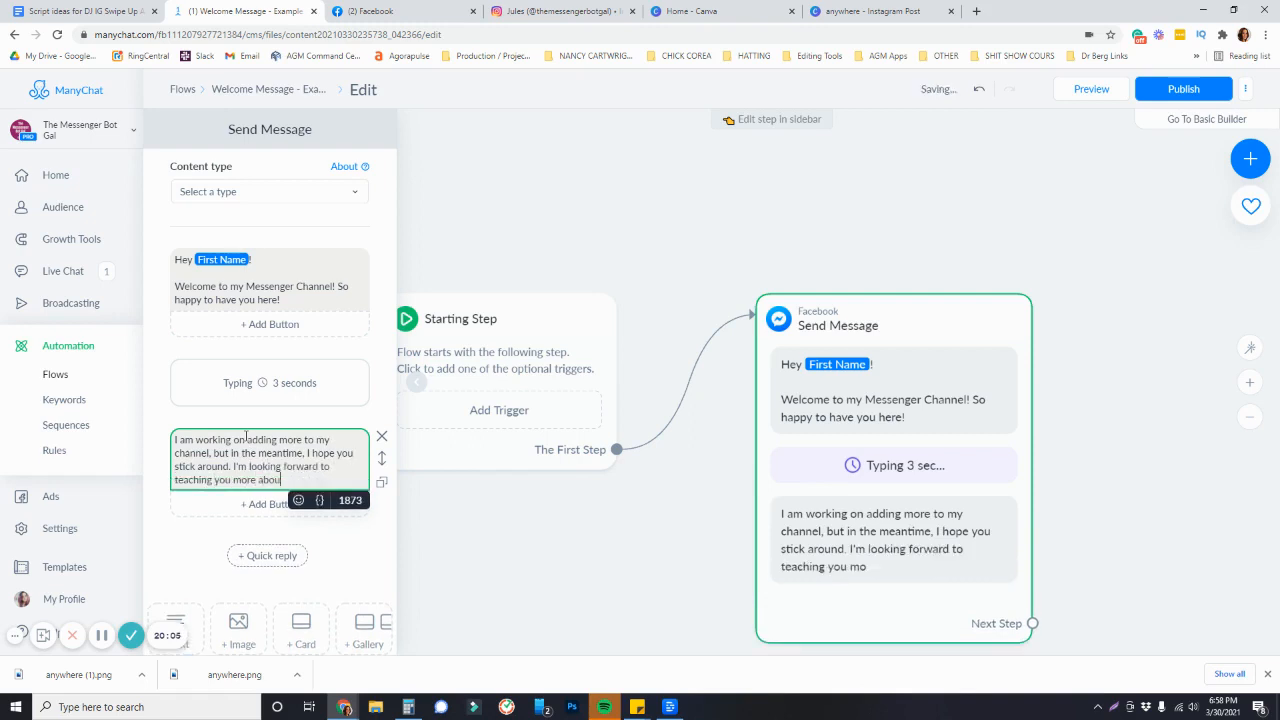
pyautogui.write('t building Messenger bots!')
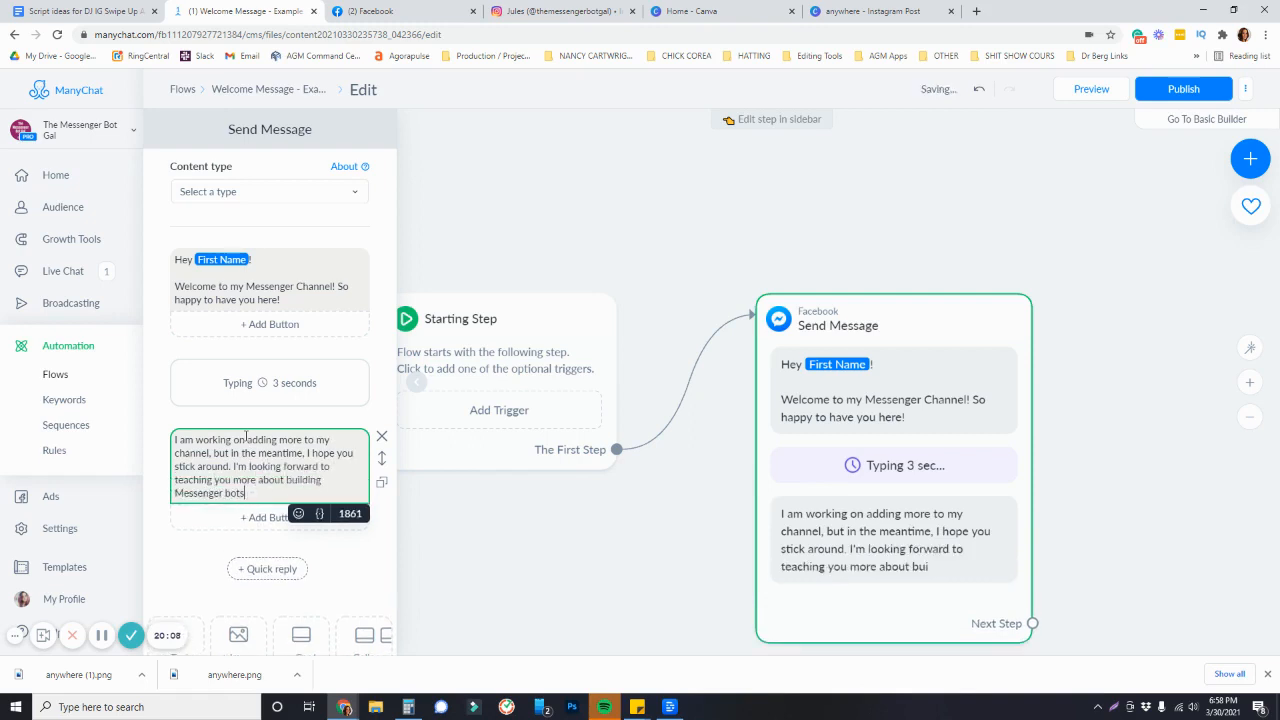
# Append a smiley emoji to the end of the second message
pyautogui.click(298, 513)
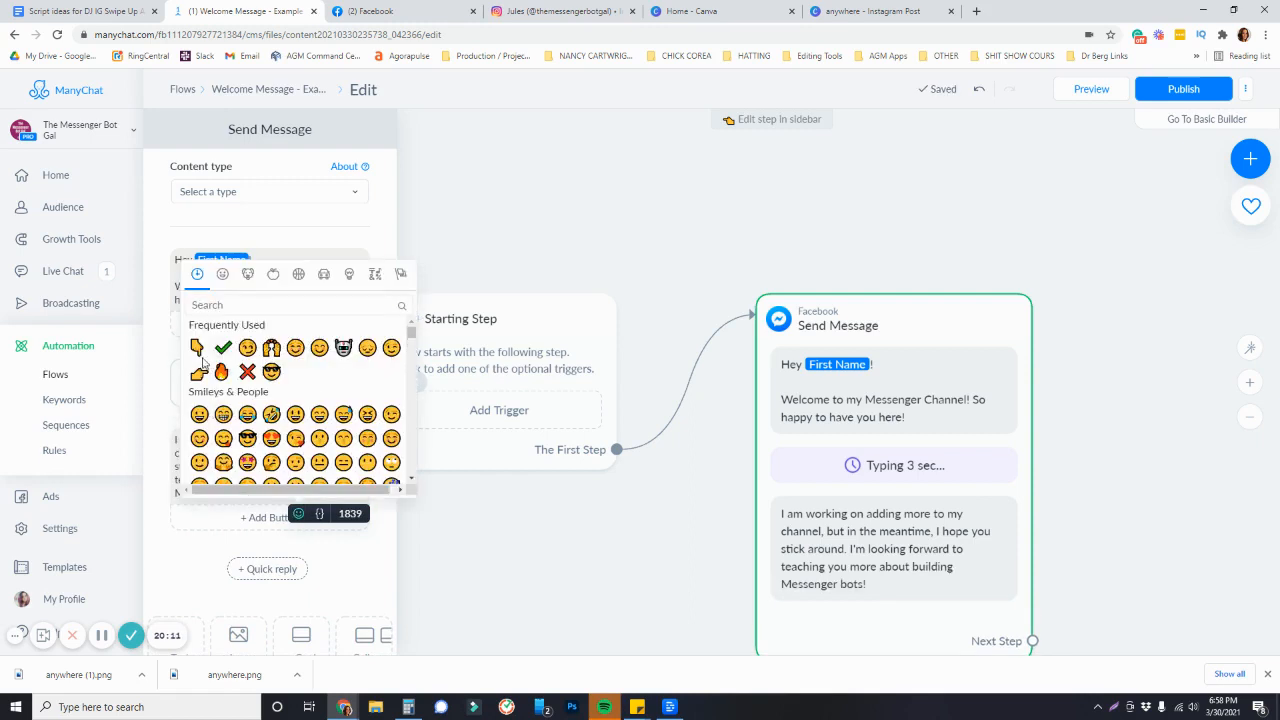
pyautogui.click(295, 347)
pyautogui.scroll(-2, 168, 585)
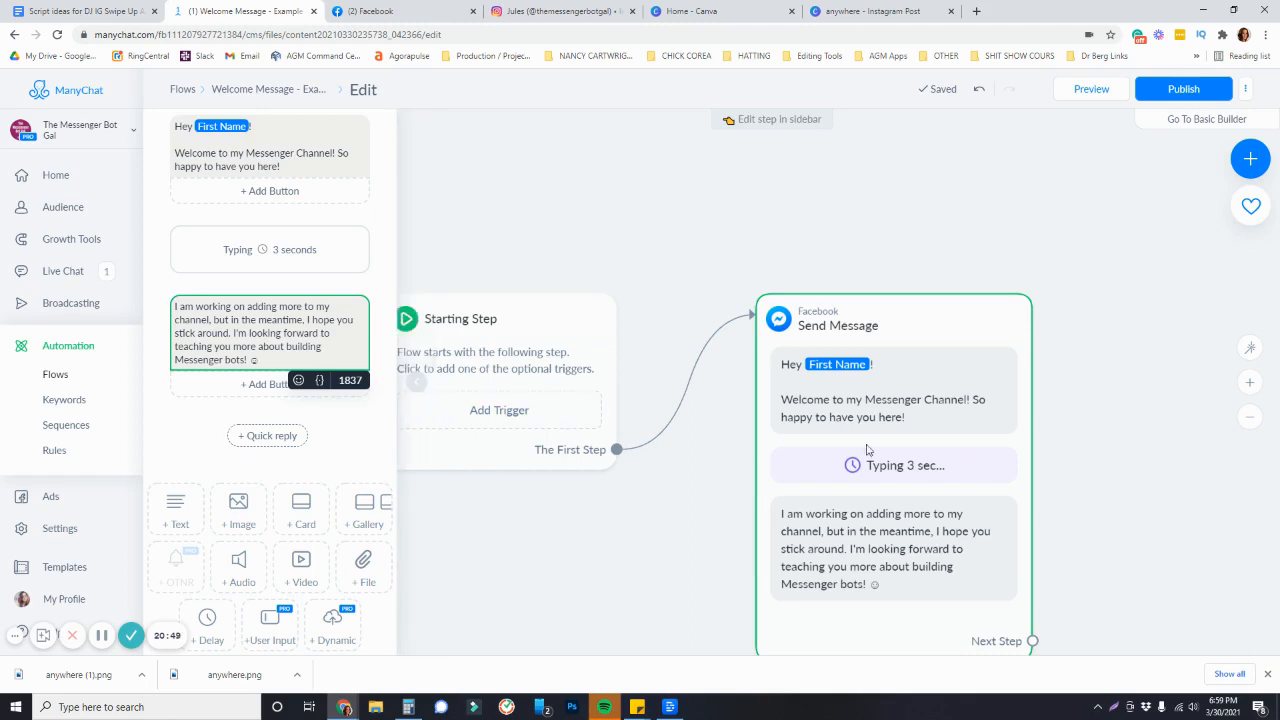
pyautogui.moveTo(1101, 496); pyautogui.dragTo(1028, 426)
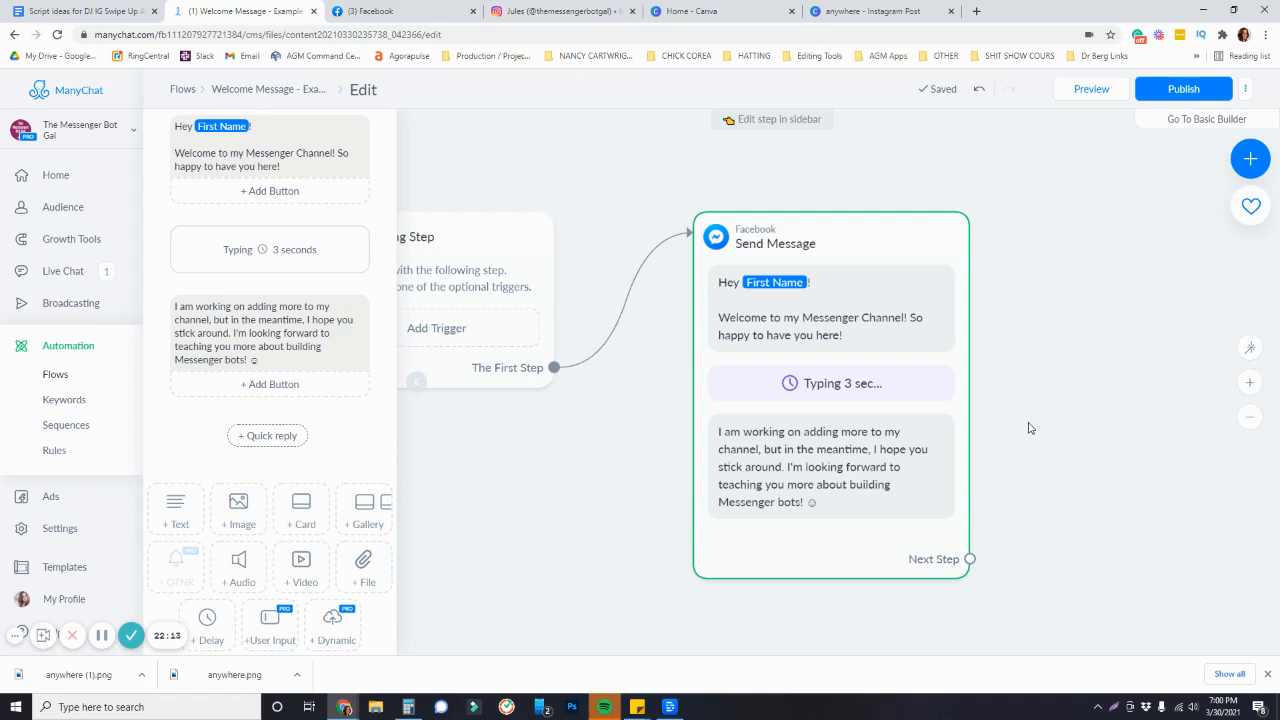
# Open the General Survey welcome flow and examine its published layout
pyautogui.click(65, 352)
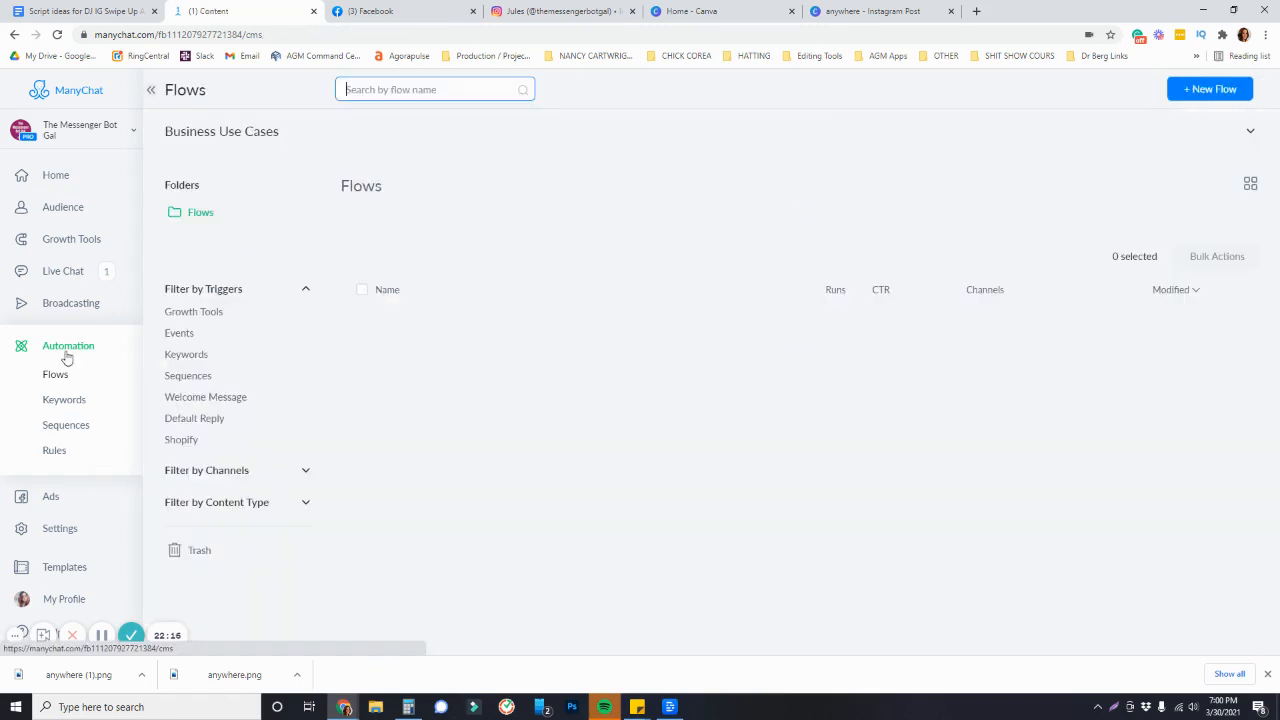
pyautogui.click(183, 441)
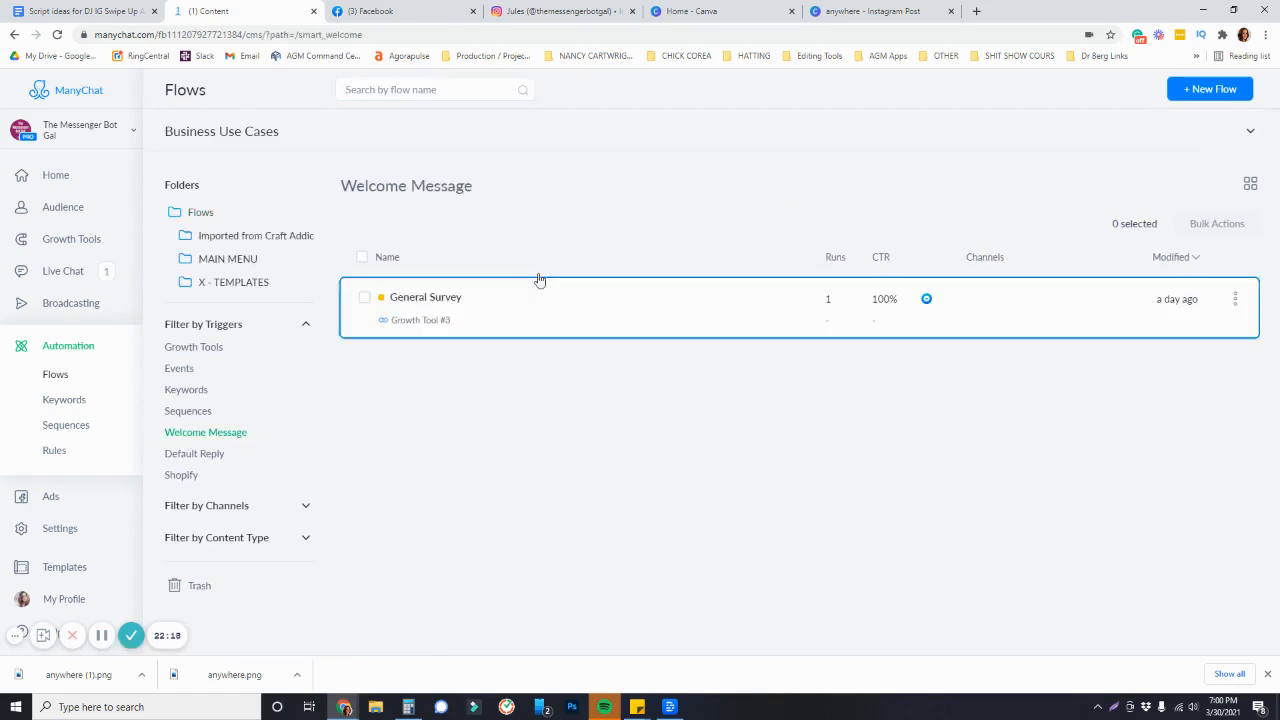
pyautogui.click(425, 292)
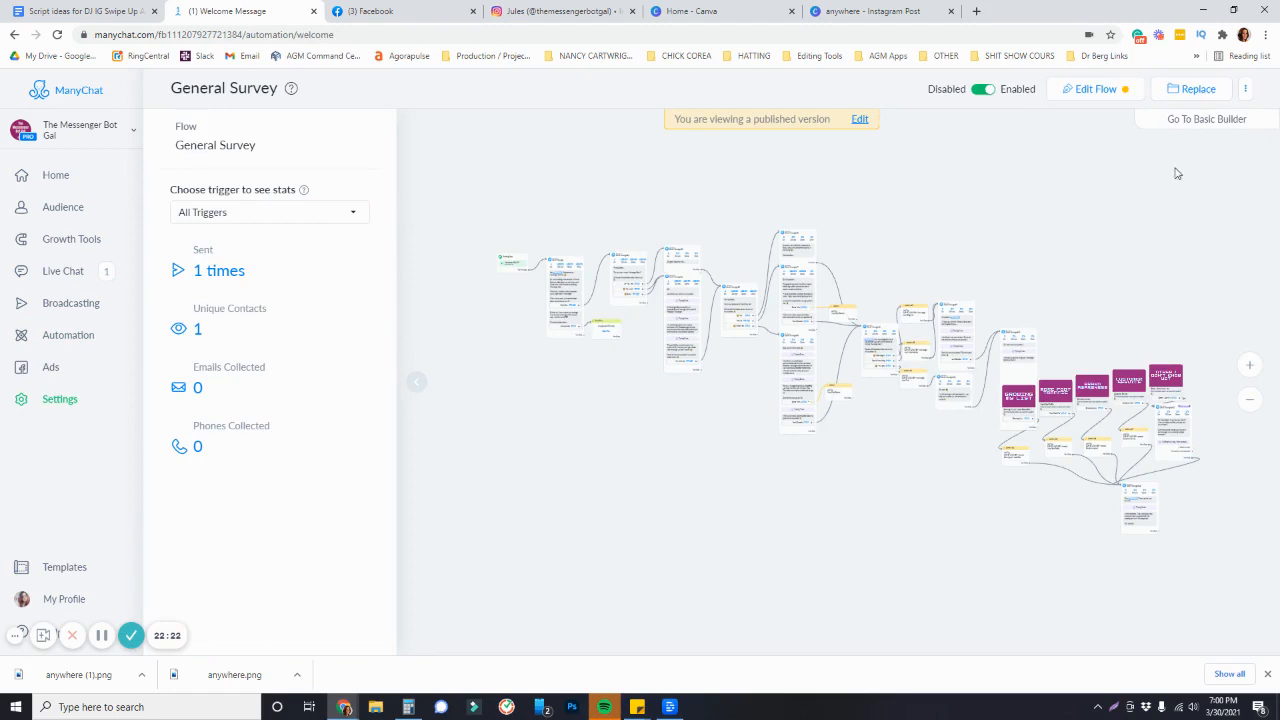
pyautogui.scroll(5, 524, 287)
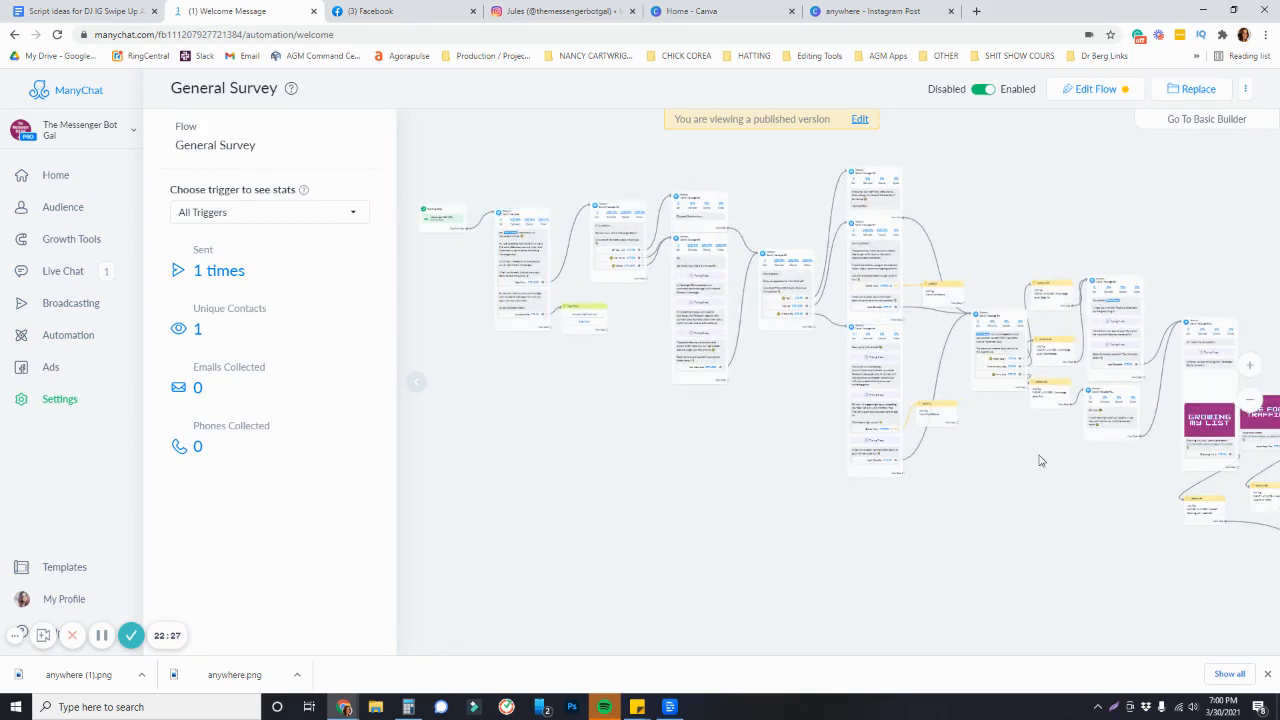
pyautogui.moveTo(1066, 434); pyautogui.dragTo(866, 421)
pyautogui.moveTo(1091, 226); pyautogui.dragTo(898, 138)
pyautogui.scroll(3, 1029, 526)
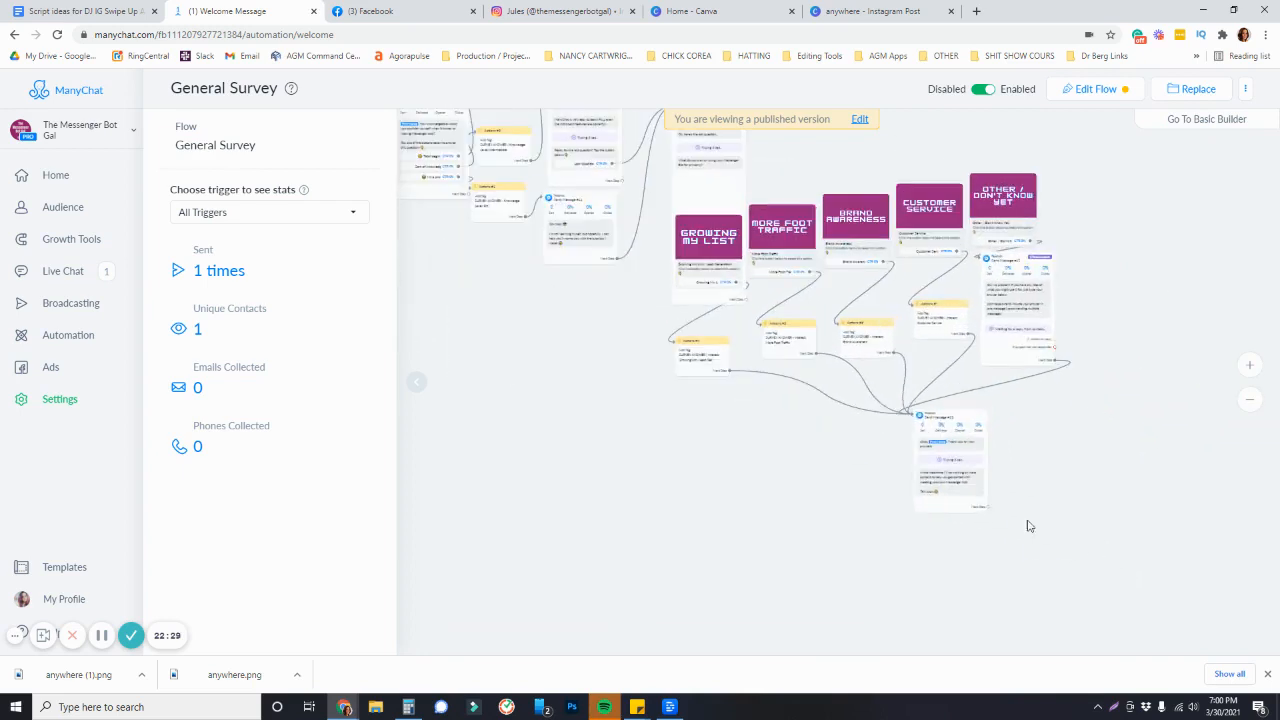
pyautogui.moveTo(645, 473); pyautogui.dragTo(763, 486)
pyautogui.scroll(-3, 766, 502)
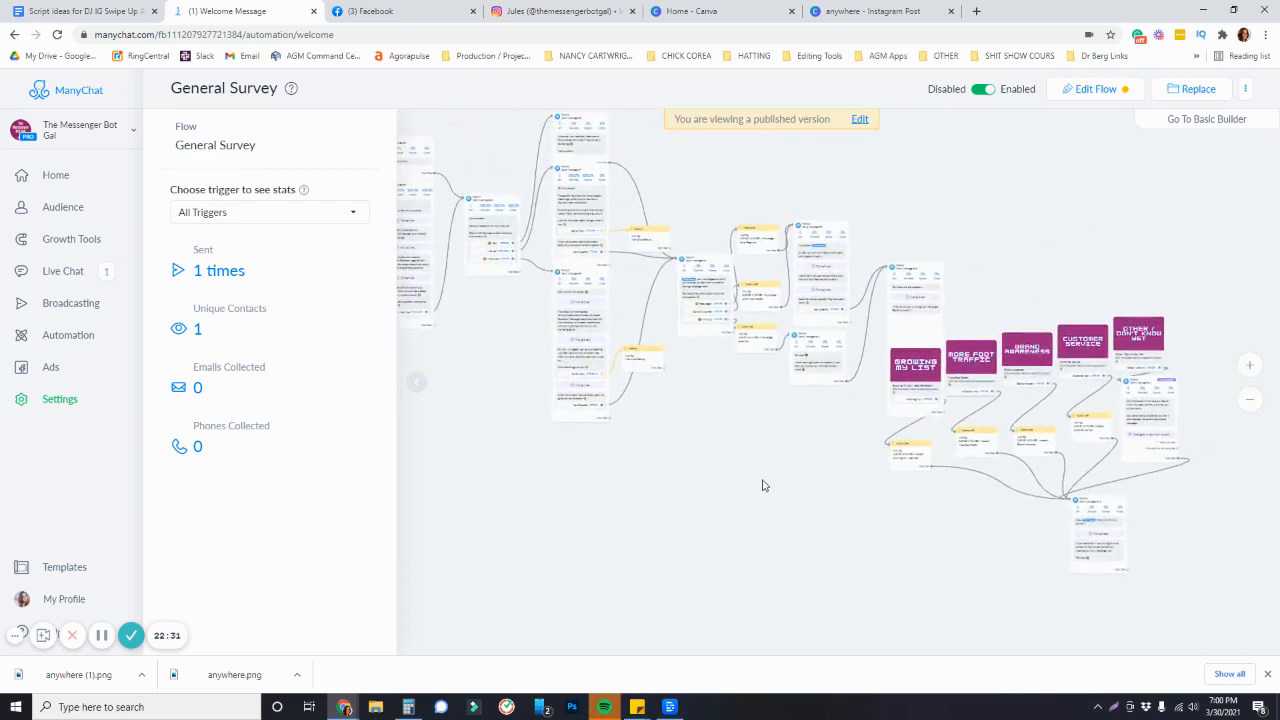